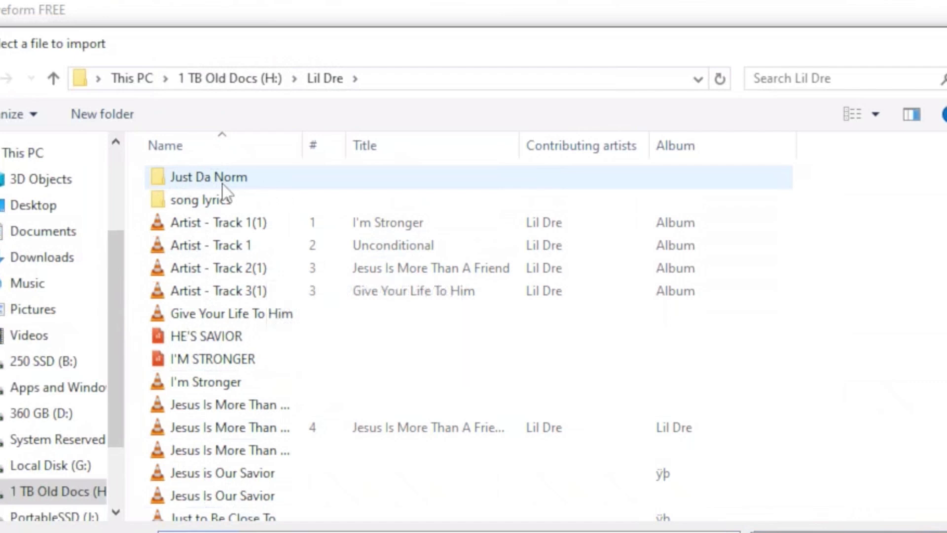
- Import the HE'S SAVIOR MIDI file from the Lil Dre folder, including its tempo and time signature changes
scroll(193, 222, down, 2)
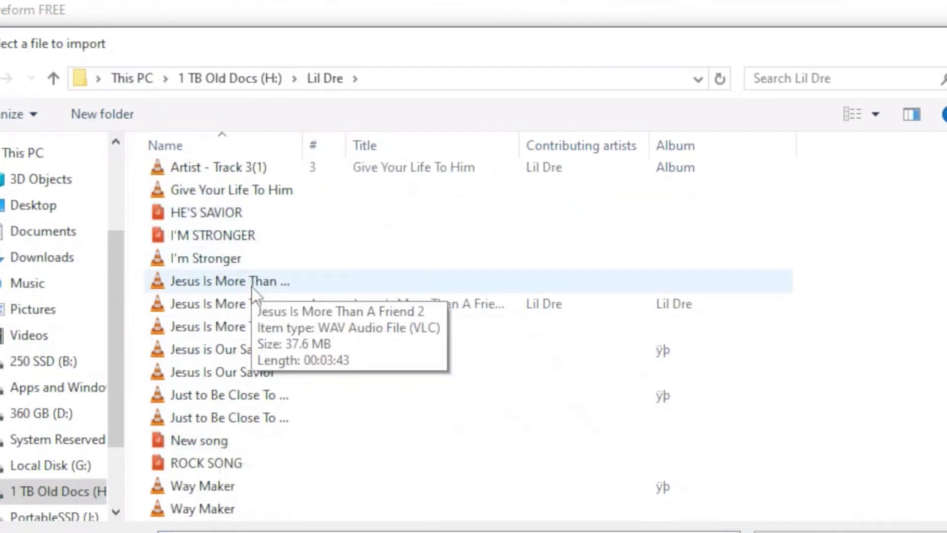
scroll(252, 286, up, 1)
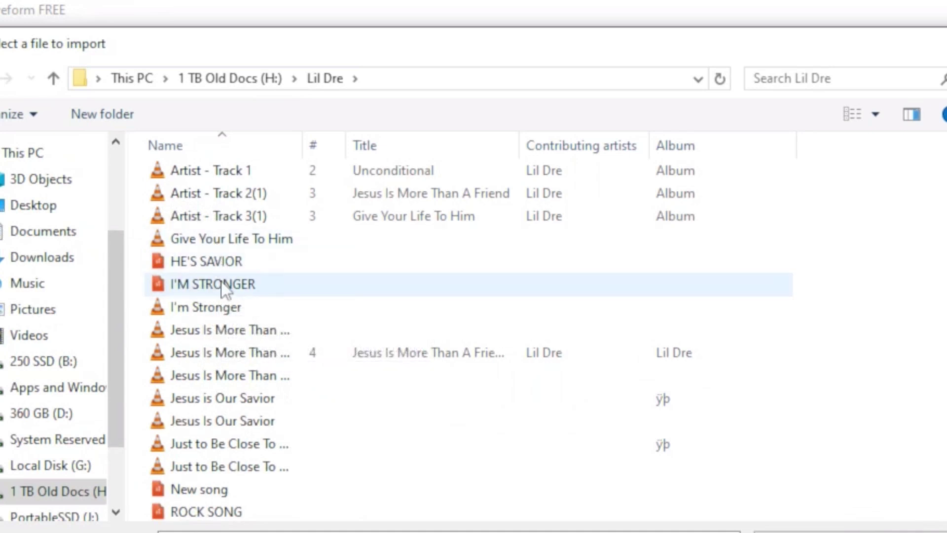
click(195, 260)
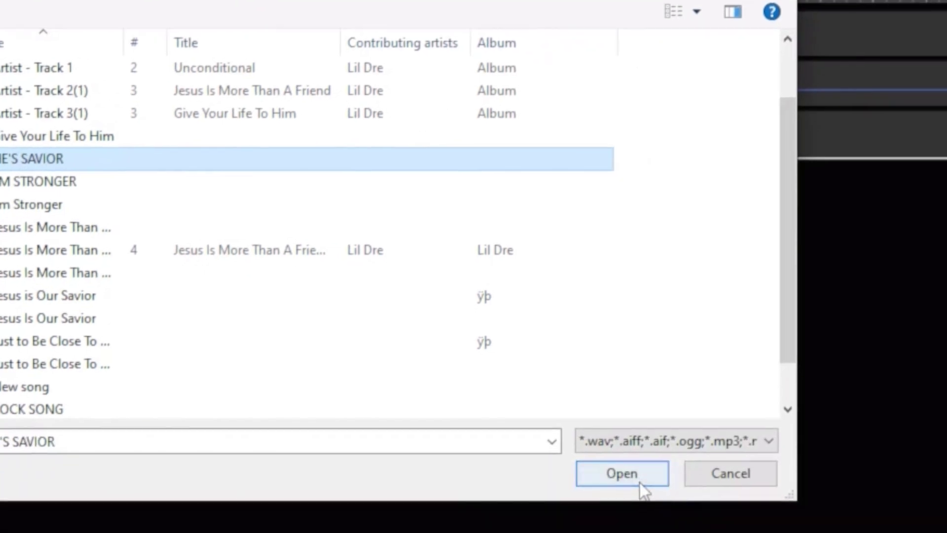
click(801, 532)
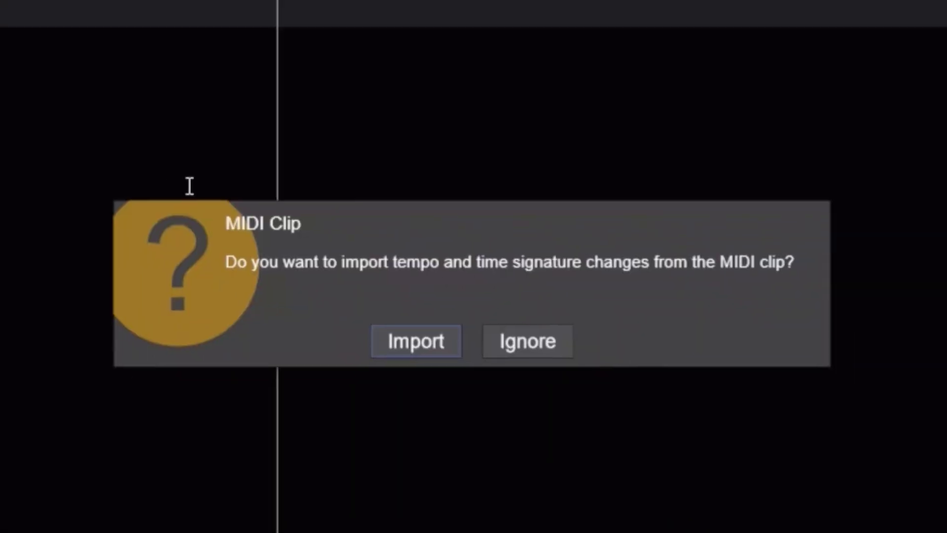
click(388, 341)
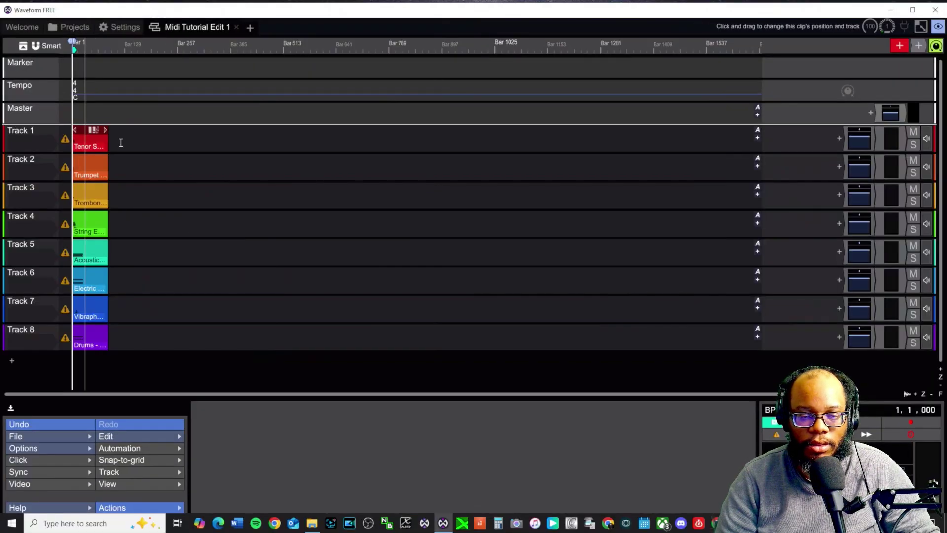
- Add the Steven Slate SSDSampler5 plugin to the Drums track, Track 8
scroll(121, 143, up, 5)
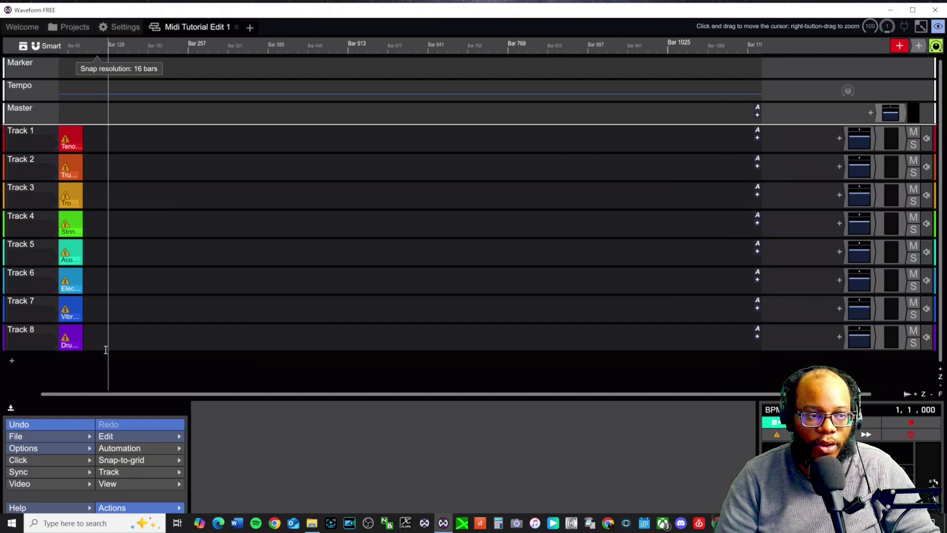
drag(138, 394, 38, 383)
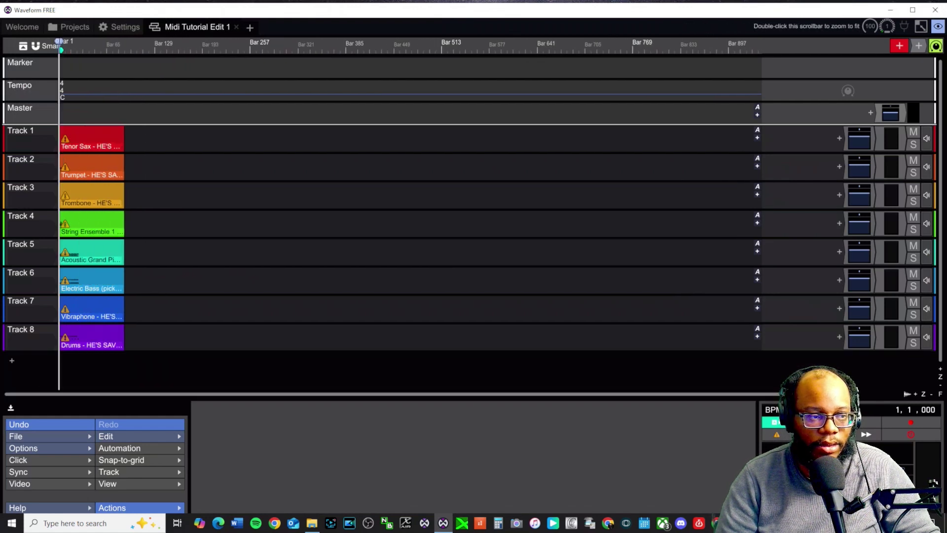
scroll(106, 395, up, 5)
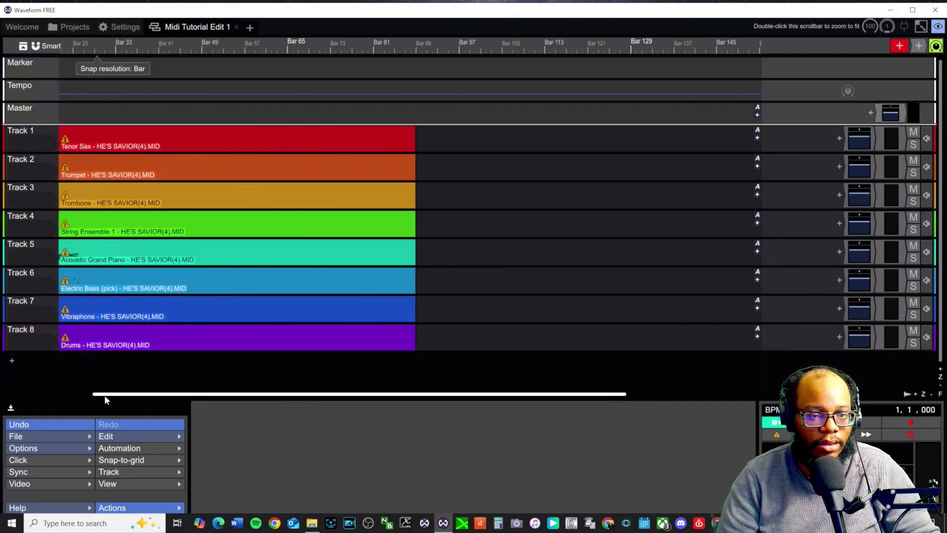
drag(104, 394, 37, 393)
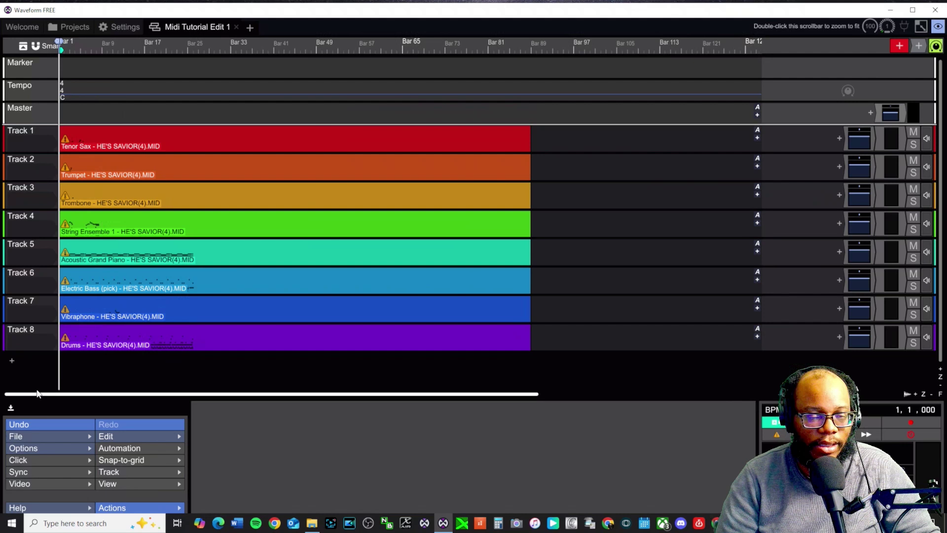
scroll(37, 393, up, 3)
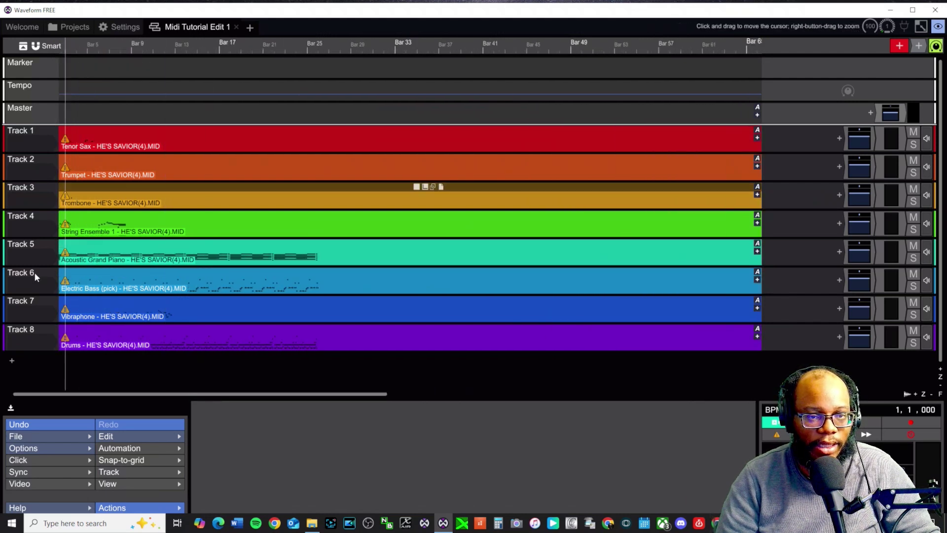
mouse_move(67, 140)
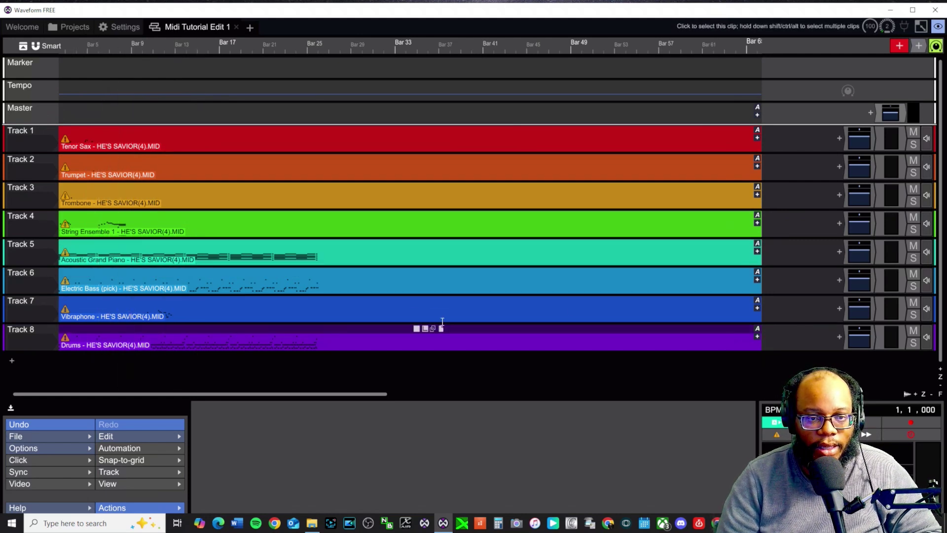
click(286, 331)
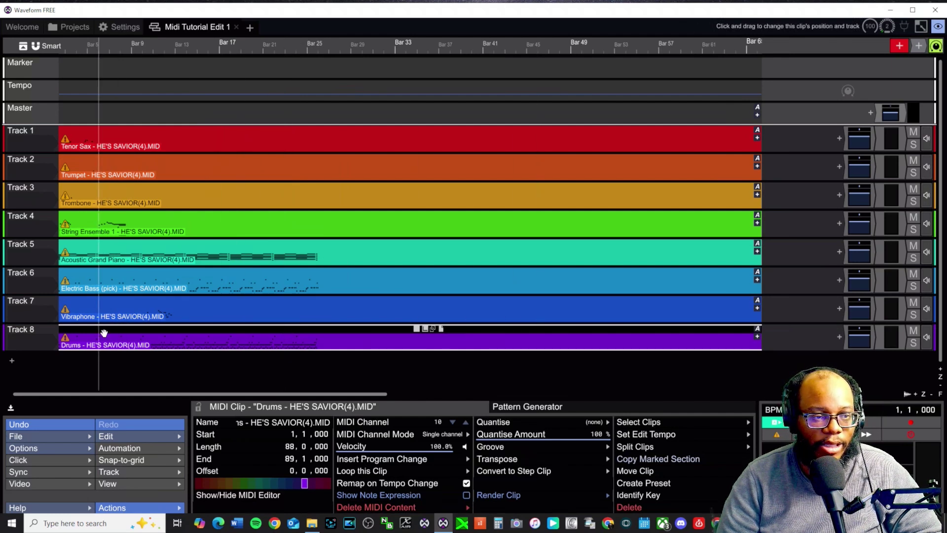
click(839, 337)
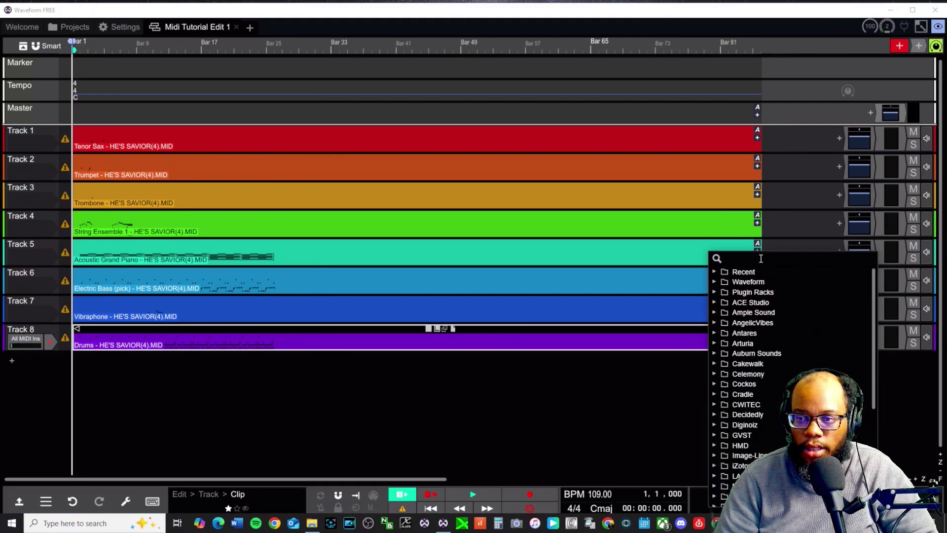
scroll(741, 434, down, 5)
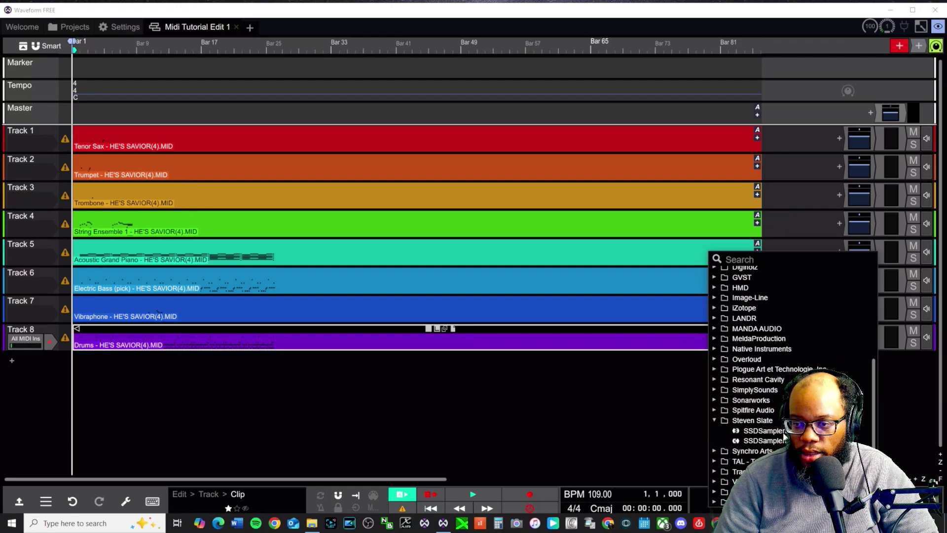
click(748, 434)
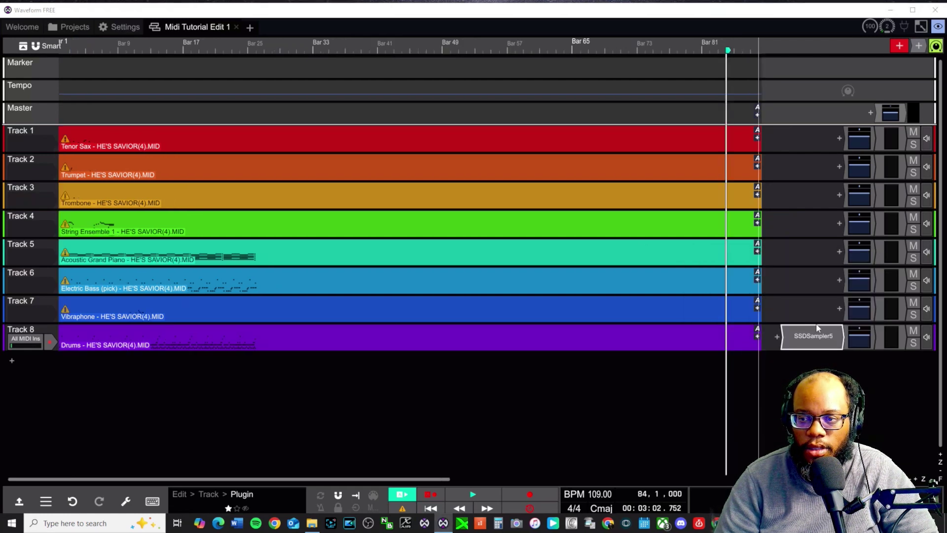
- Open SSDSampler5 on Track 8 and load the Deluxe 2 Free Dry'n Tight kit
double_click(817, 330)
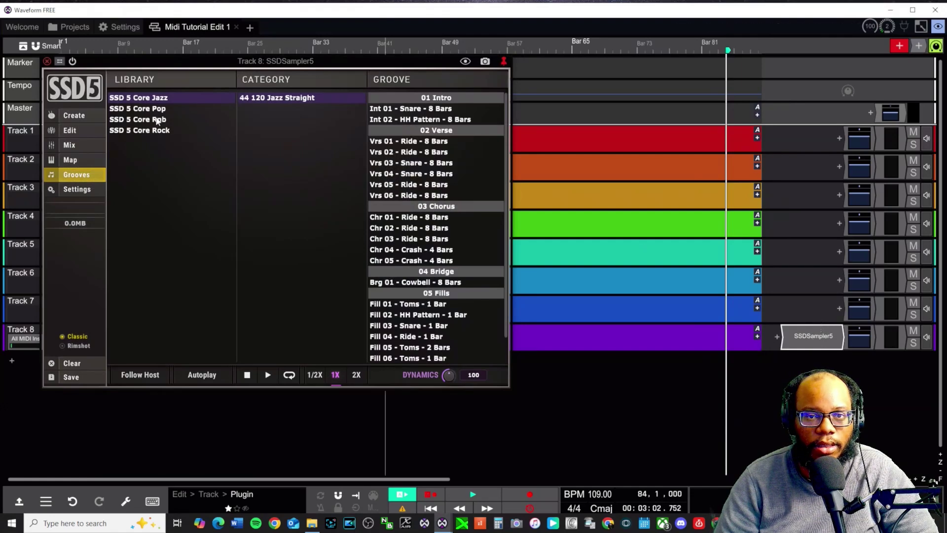
click(73, 116)
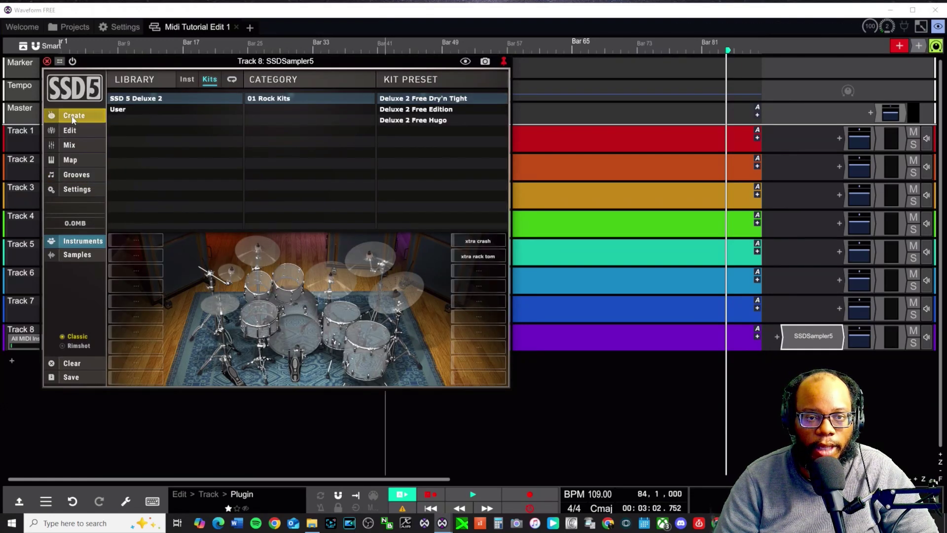
double_click(462, 99)
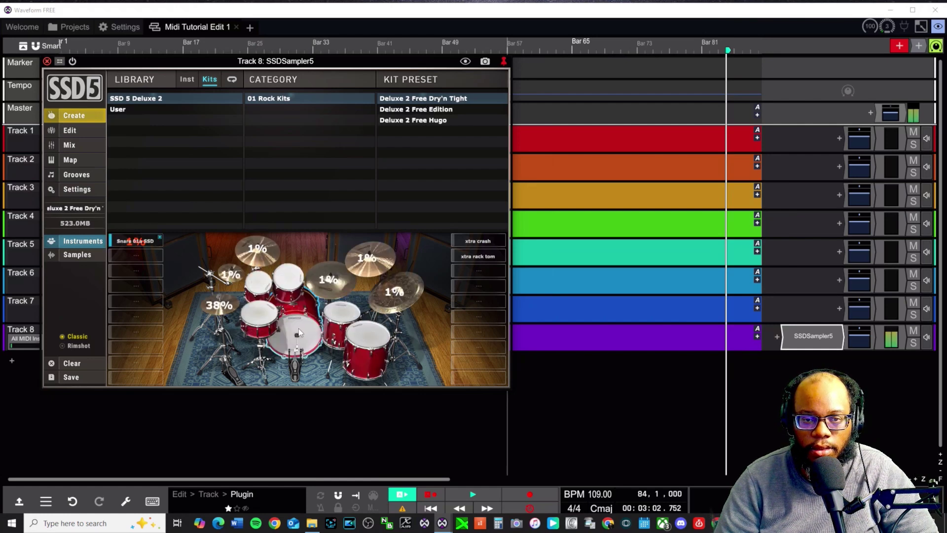
- Solo Track 8 and audition the drums from the start of the song, closing the sampler window
key(space)
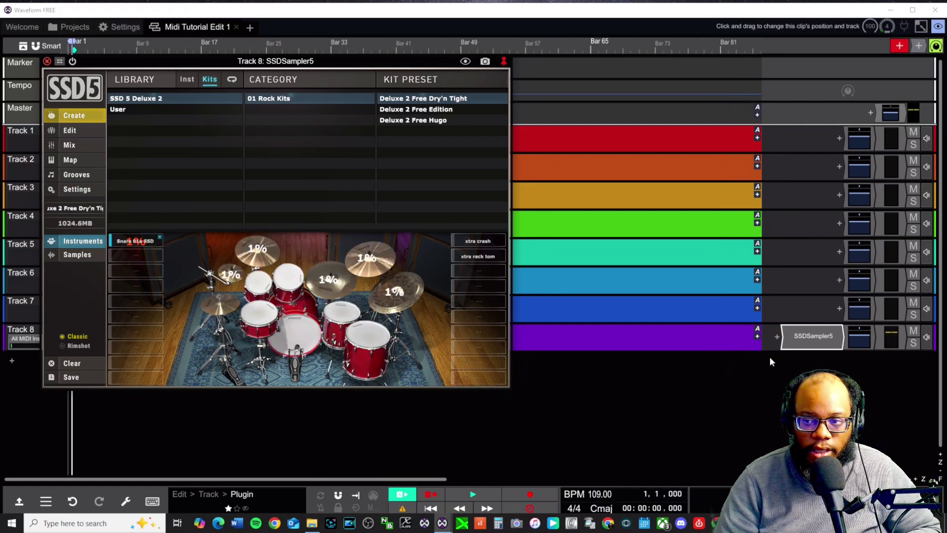
click(913, 343)
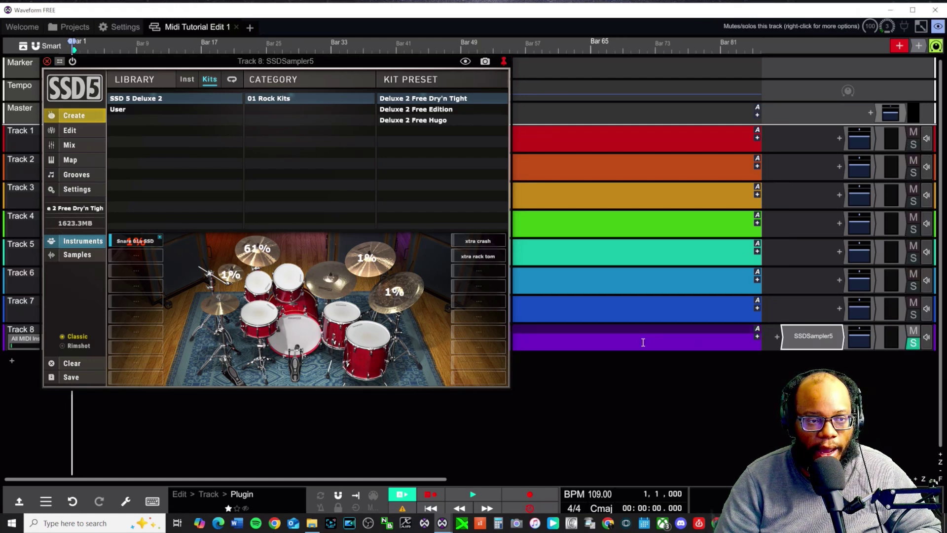
key(space)
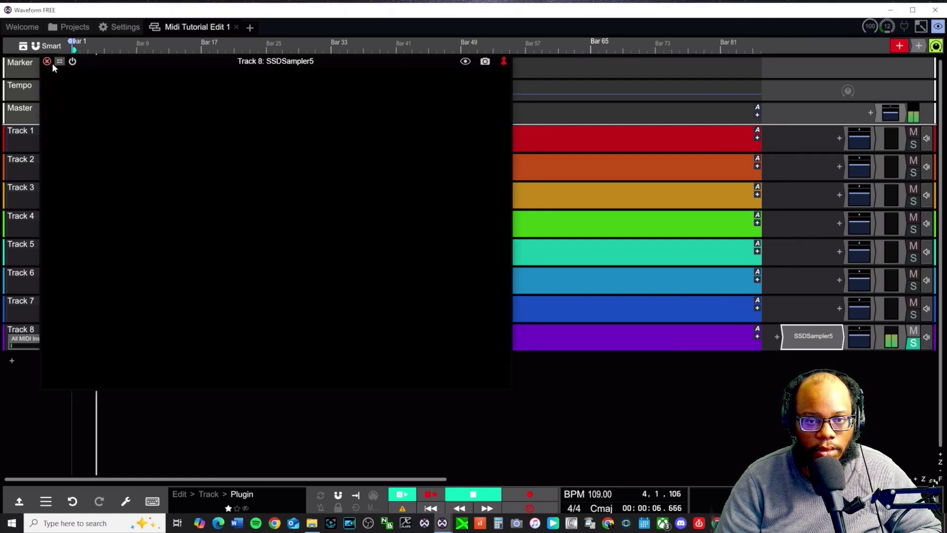
click(47, 61)
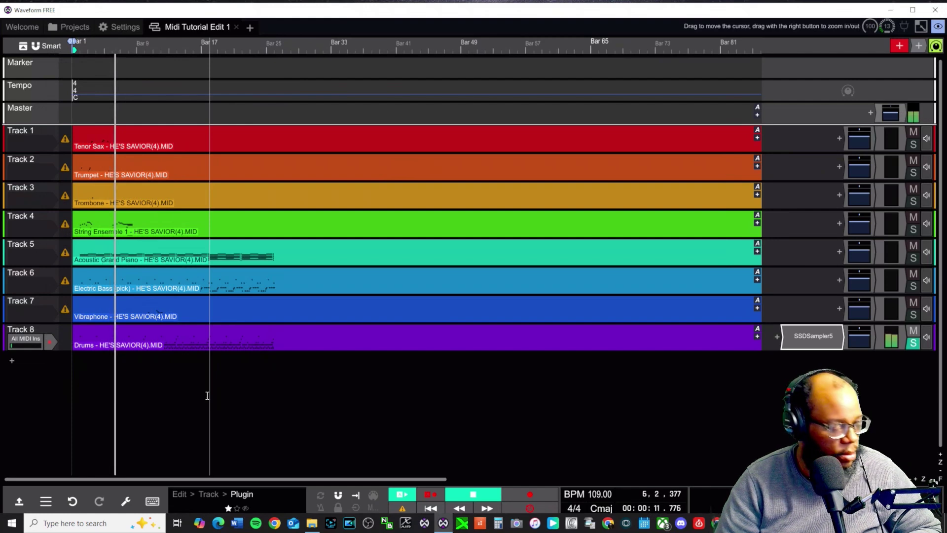
key(space)
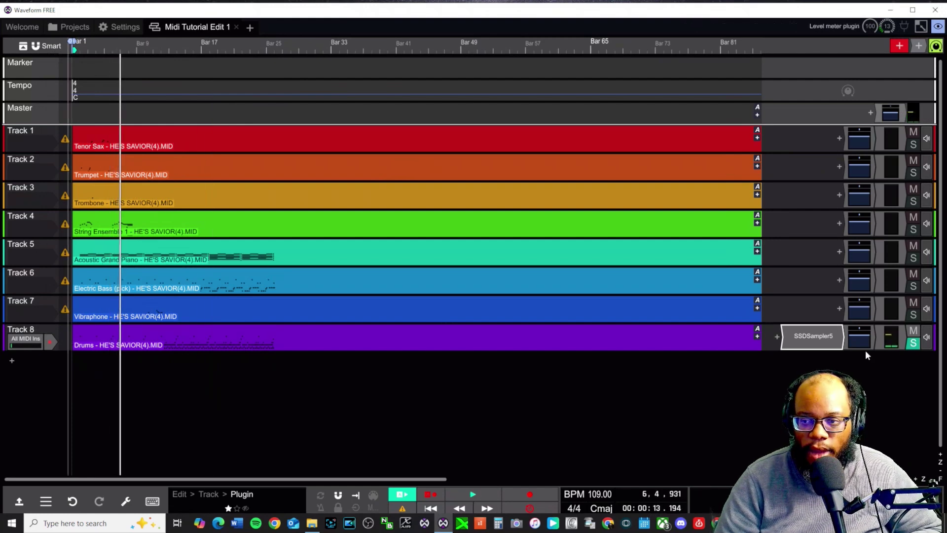
- Load the Deluxe 2 Free Edition kit in SSDSampler5 and audition it from the start of the song
double_click(813, 336)
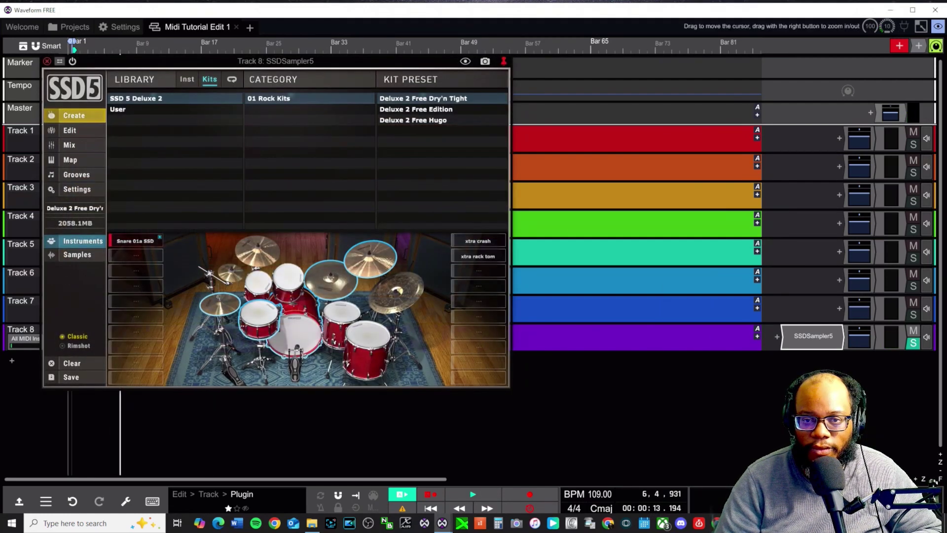
click(446, 110)
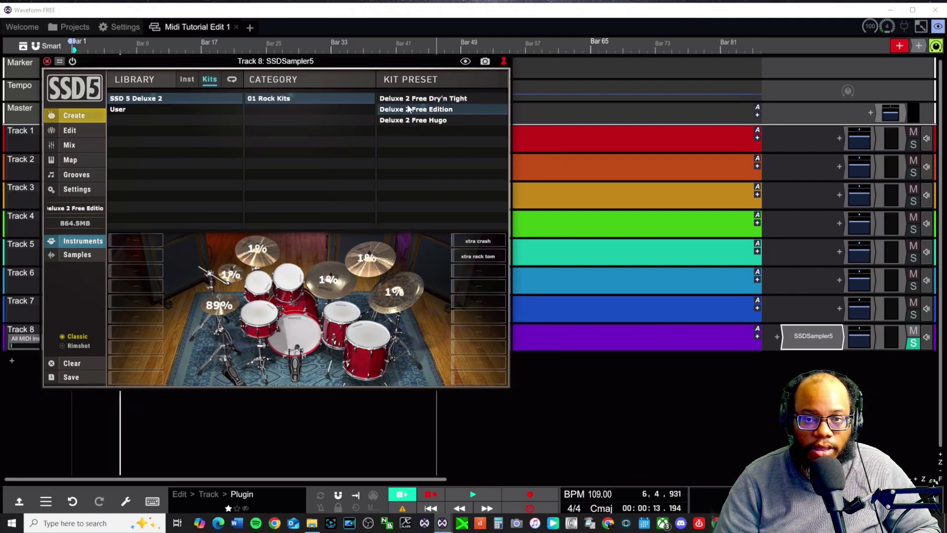
key(Home)
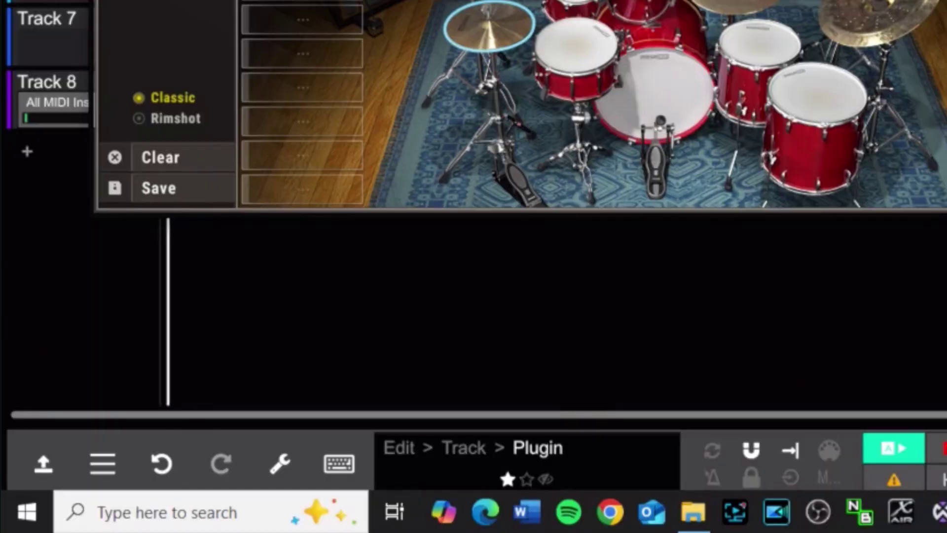
key(Escape)
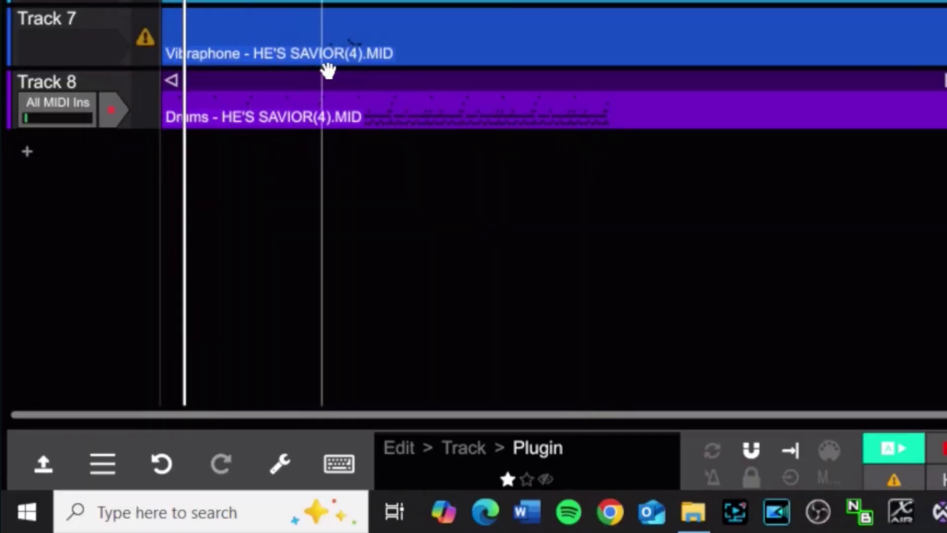
- Open the Track 8 drum clip in the MIDI editor and show its velocity lane
click(328, 85)
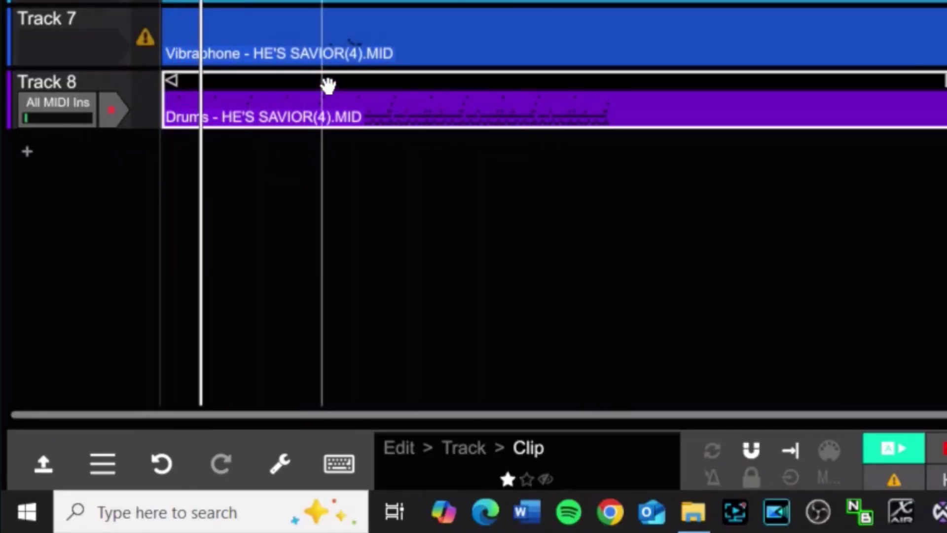
double_click(328, 84)
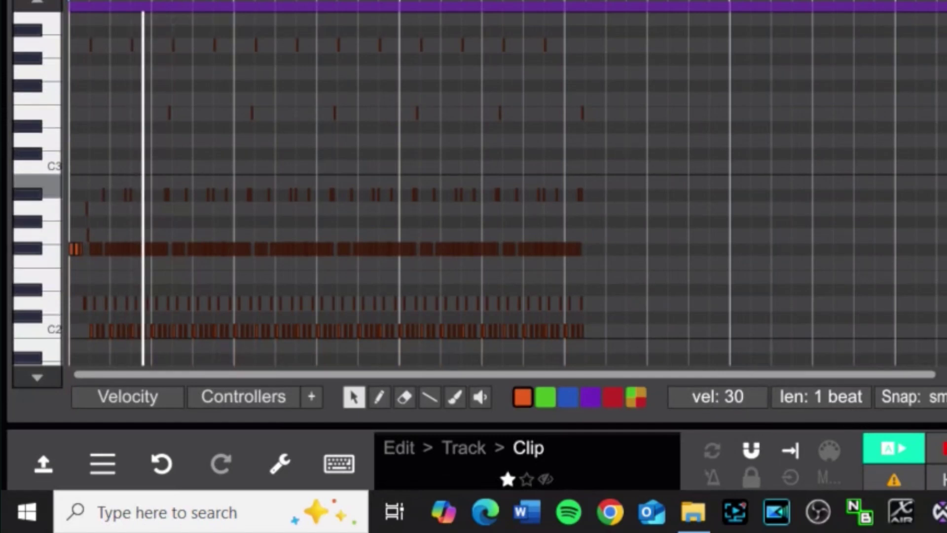
scroll(493, 197, down, 5)
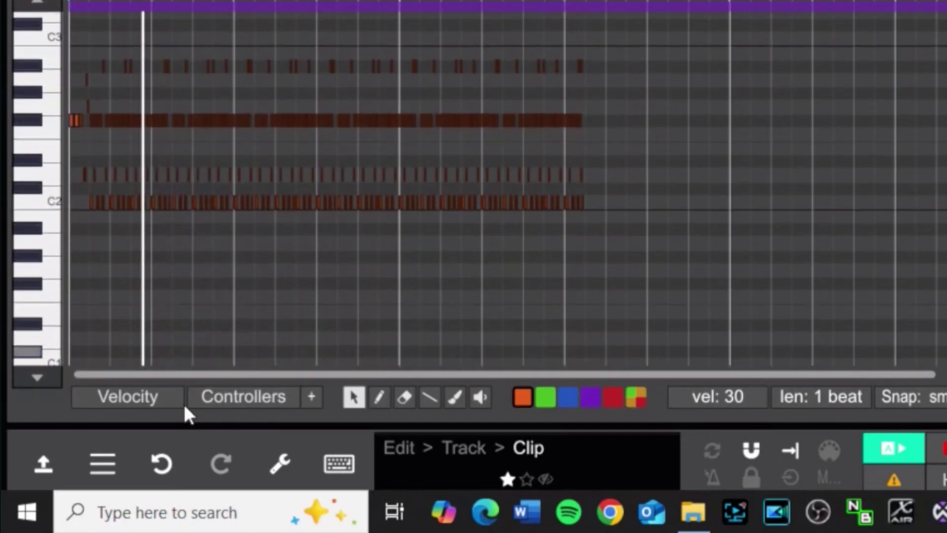
click(178, 400)
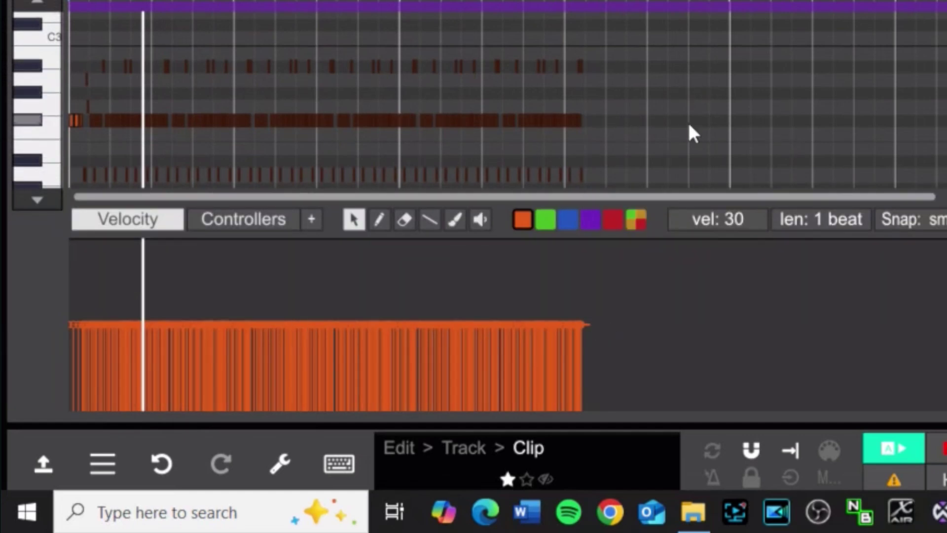
- Select drum notes in the Track 8 clip, raise their velocities, and close the MIDI editor
click(33, 120)
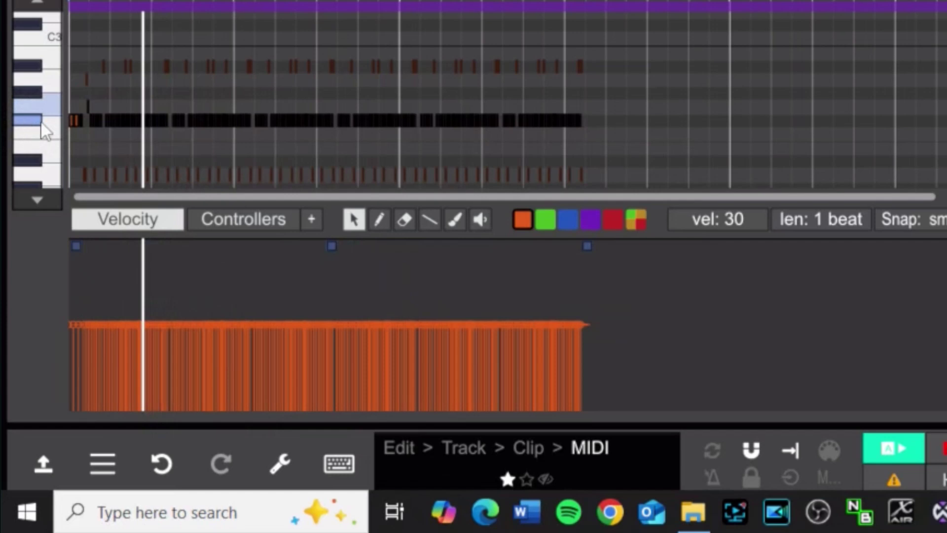
scroll(41, 122, down, 2)
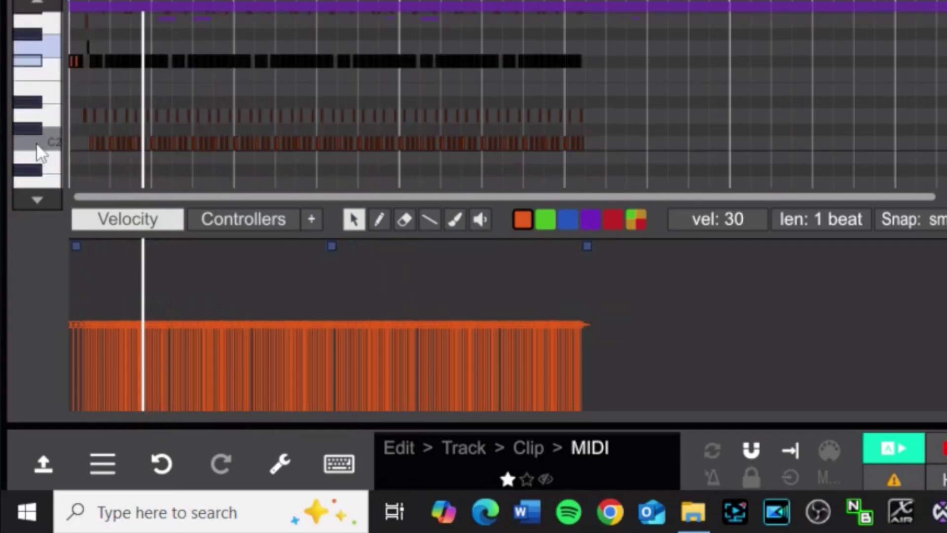
drag(620, 135, 54, 150)
drag(324, 327, 328, 247)
mouse_move(303, 308)
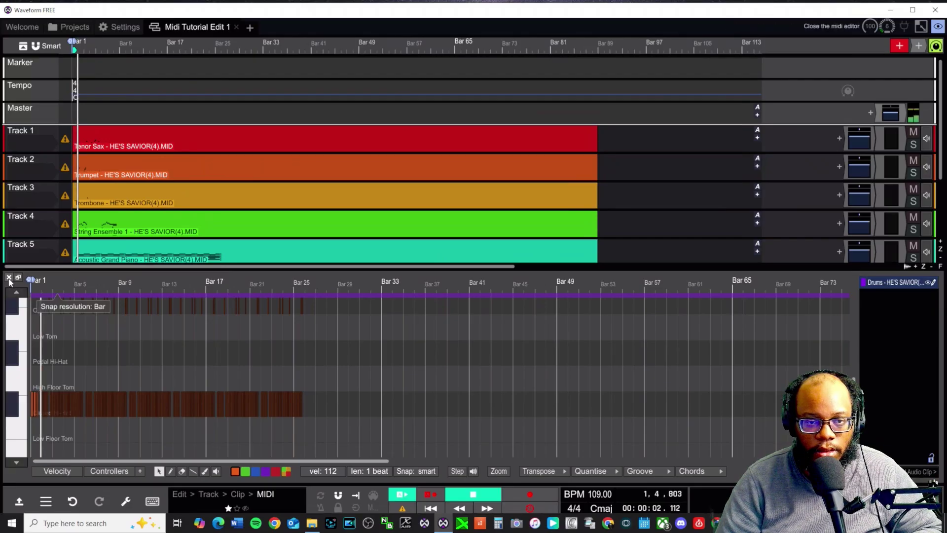
key(Escape)
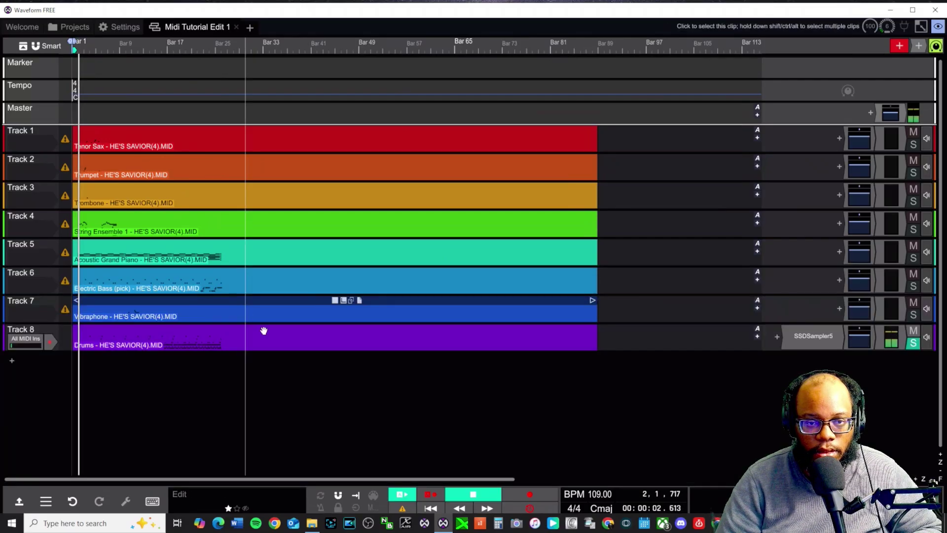
- Audition the edited drums with Track 8's volume plugin selected, stop playback, unsolo Track 8, and save the edit
click(264, 331)
click(102, 381)
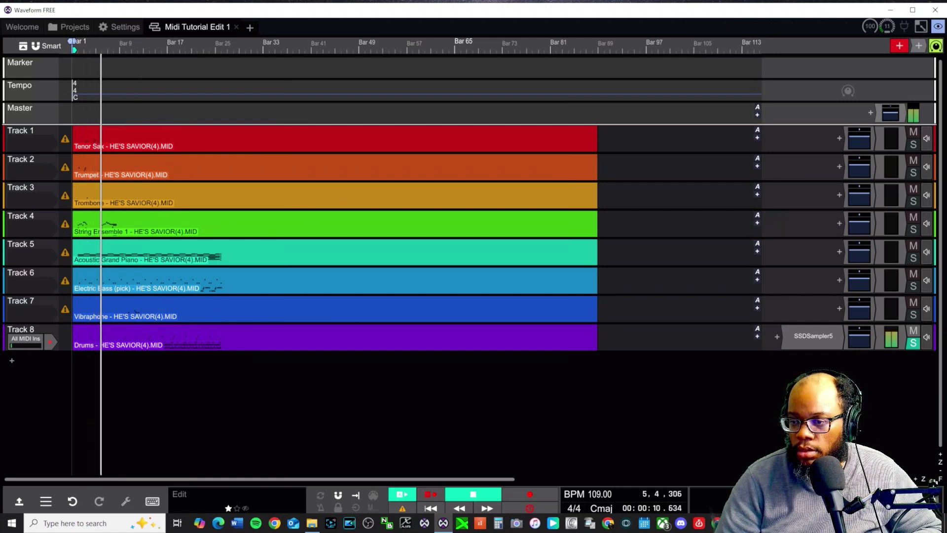
click(870, 26)
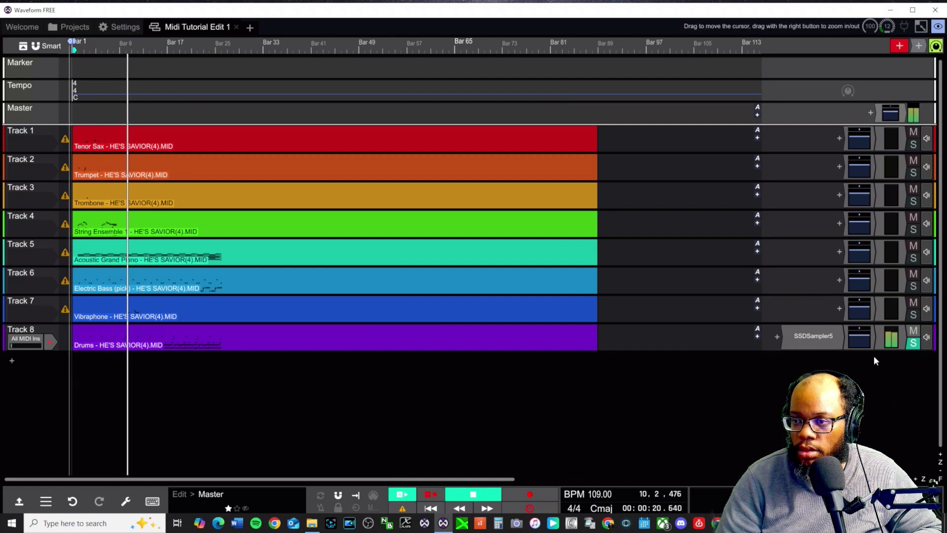
click(865, 335)
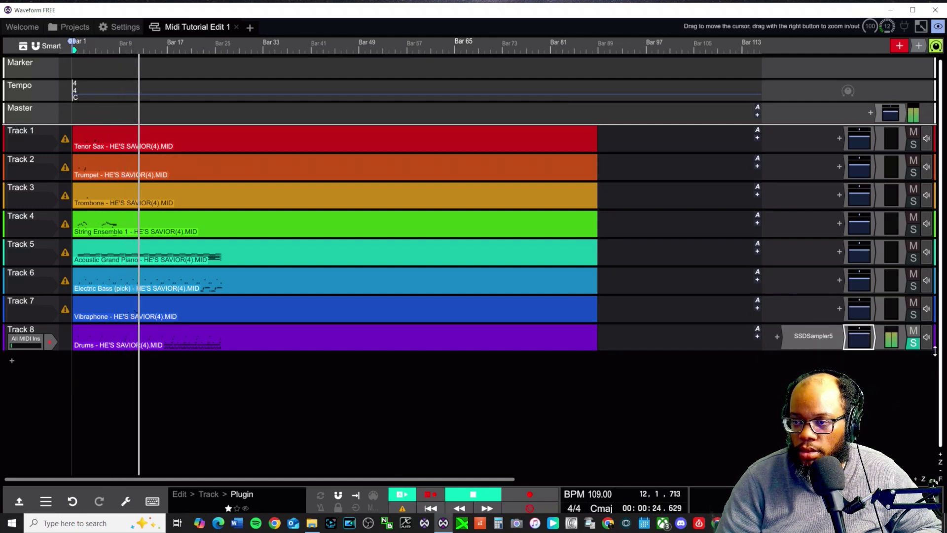
key(space)
click(916, 345)
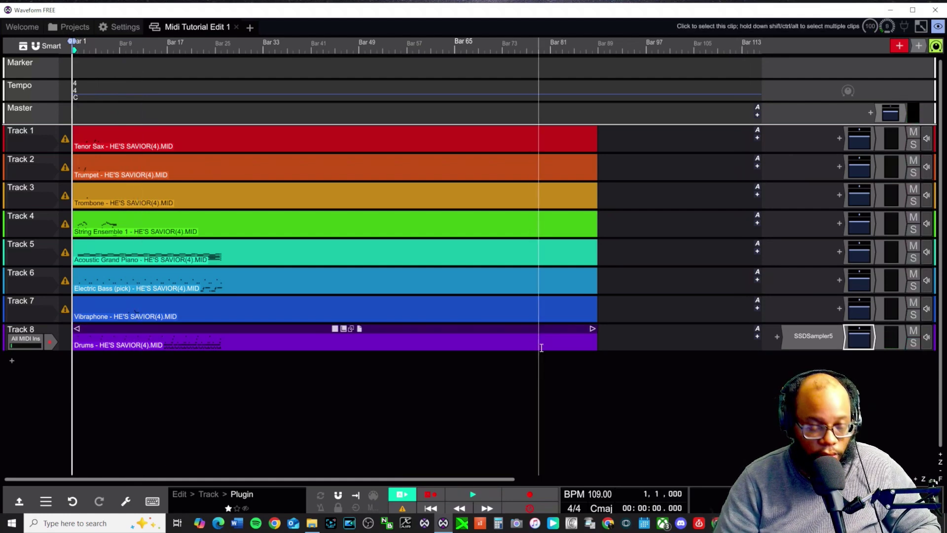
key(ctrl+s)
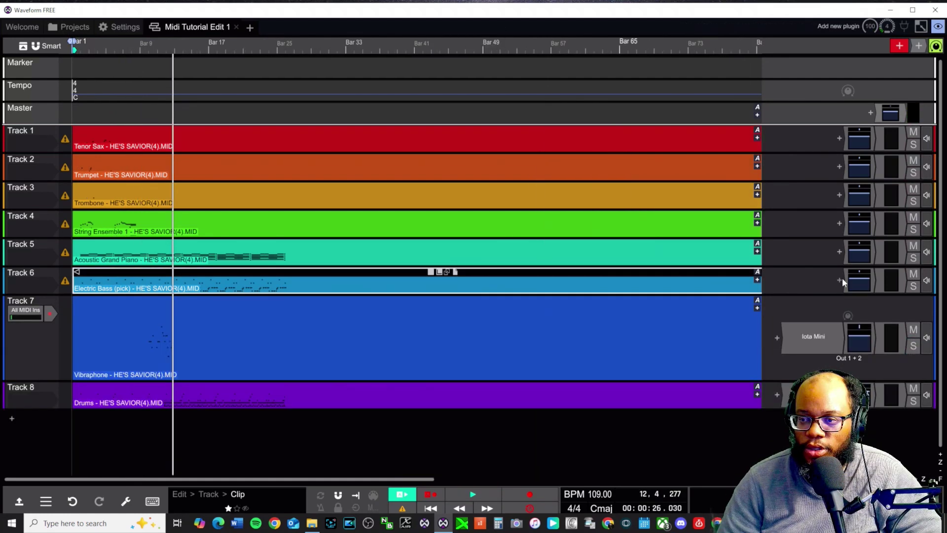
- Search the plugins for bass, add Cakewalk SI-Bass Guitar to Track 6, and load its Bass Man program
click(839, 279)
text(bass)
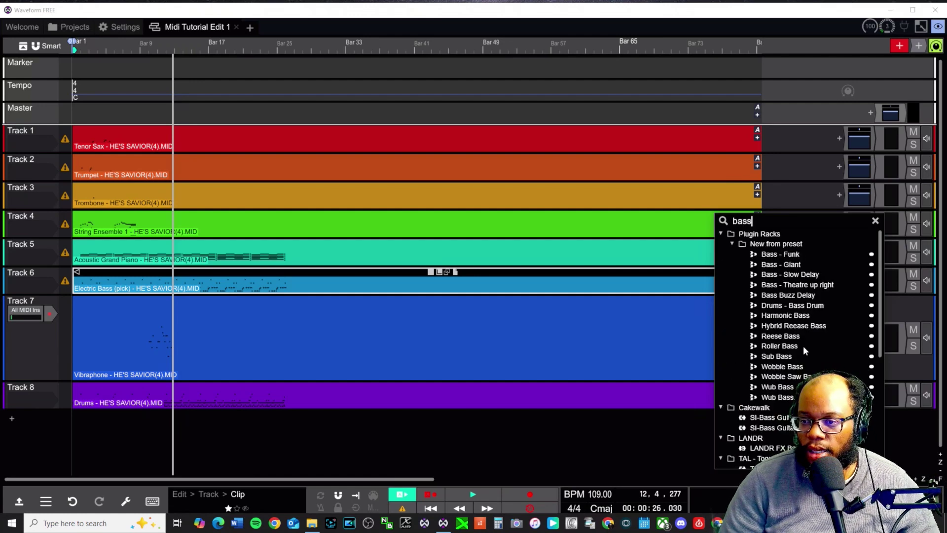
scroll(794, 380, down, 2)
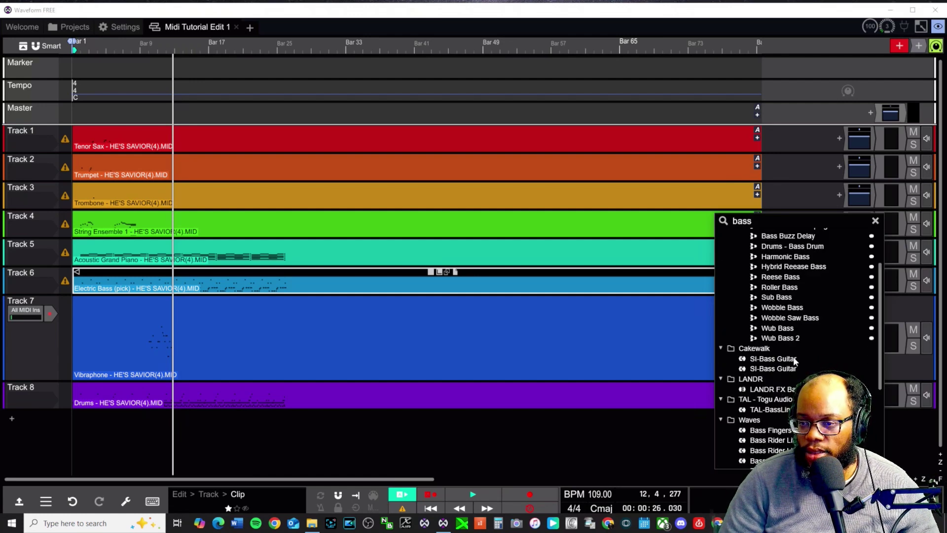
double_click(787, 359)
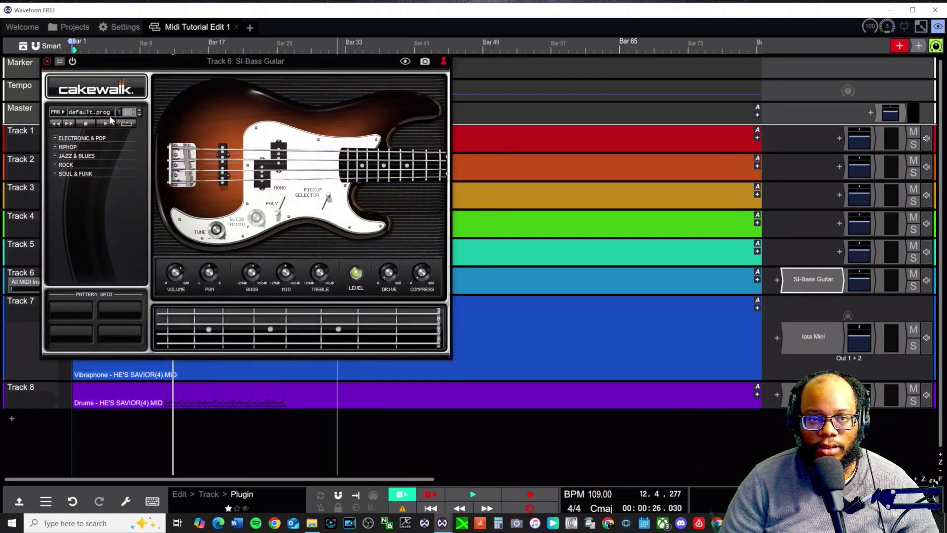
click(111, 120)
click(118, 156)
- Solo Track 6 and audition the bass from the start, then check the SI-Bass Guitar window and close it
click(913, 285)
key(space)
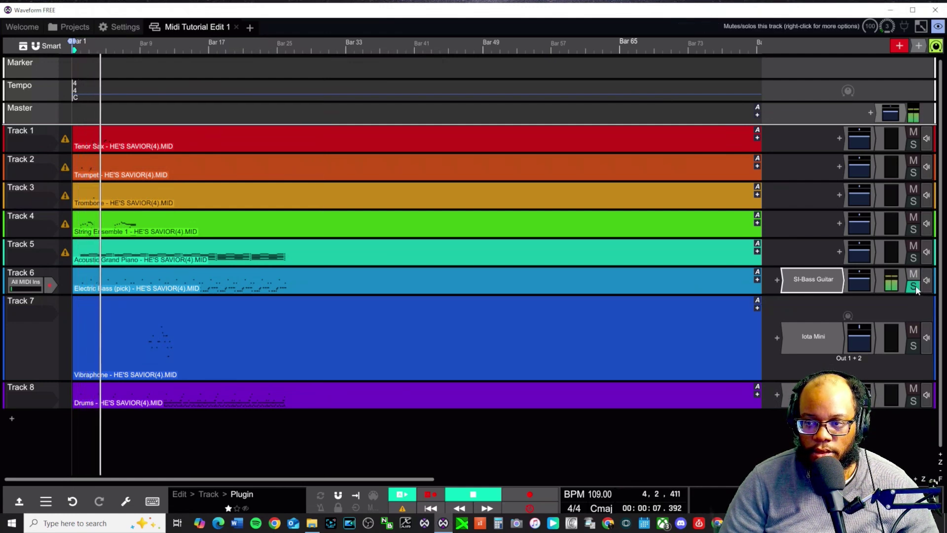
key(space)
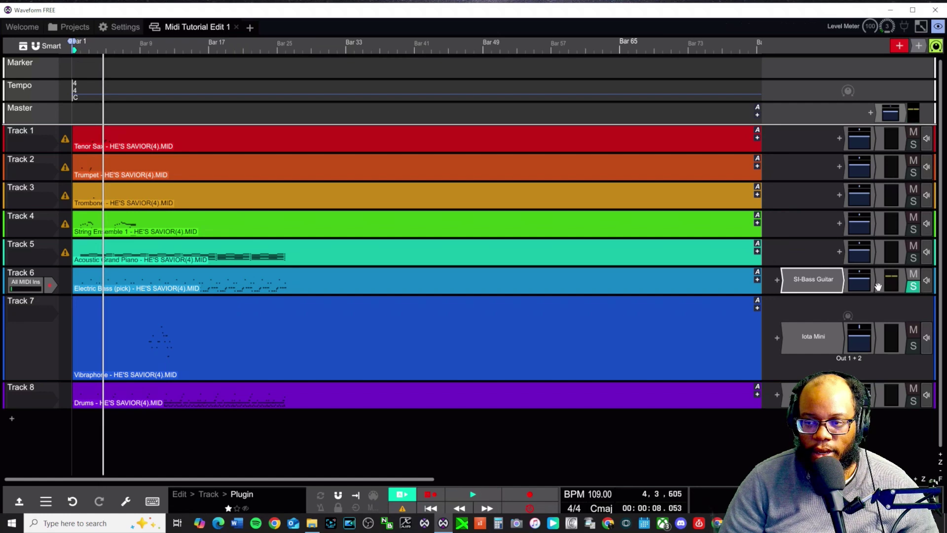
double_click(802, 280)
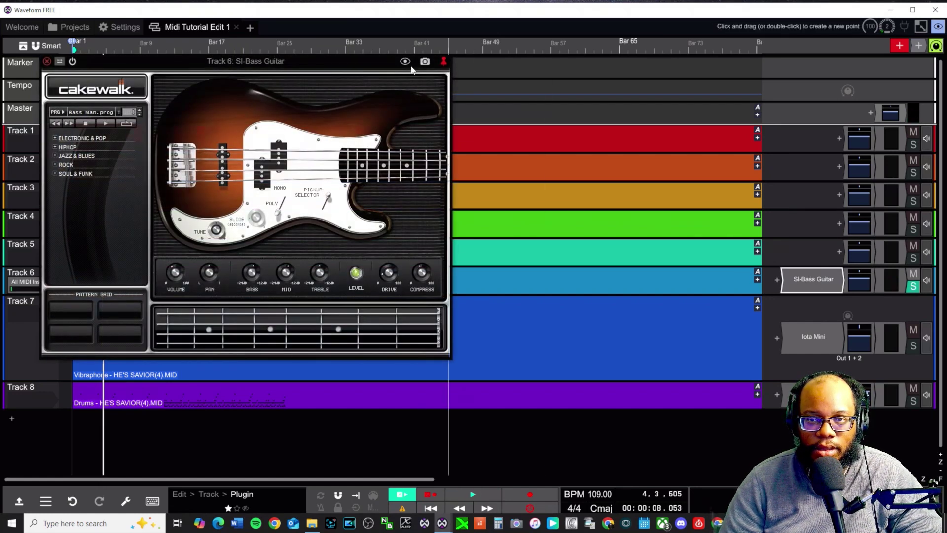
click(48, 61)
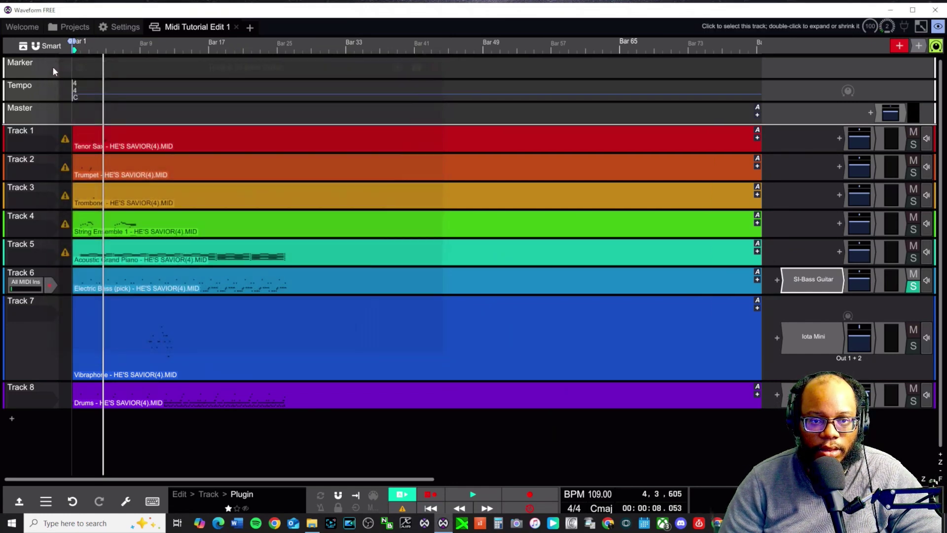
- Open the Track 6 electric bass clip in the MIDI editor and transpose its notes up 1 octave
click(241, 273)
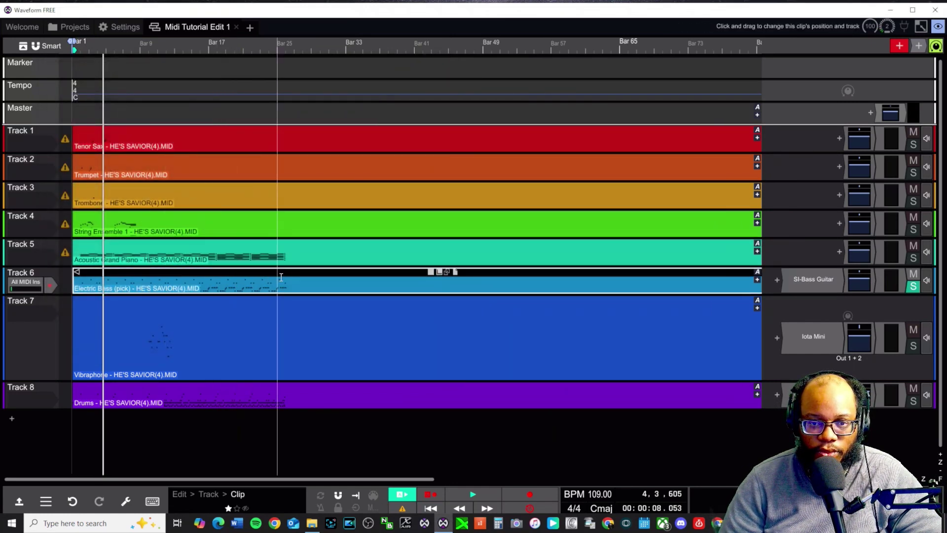
right_click(302, 279)
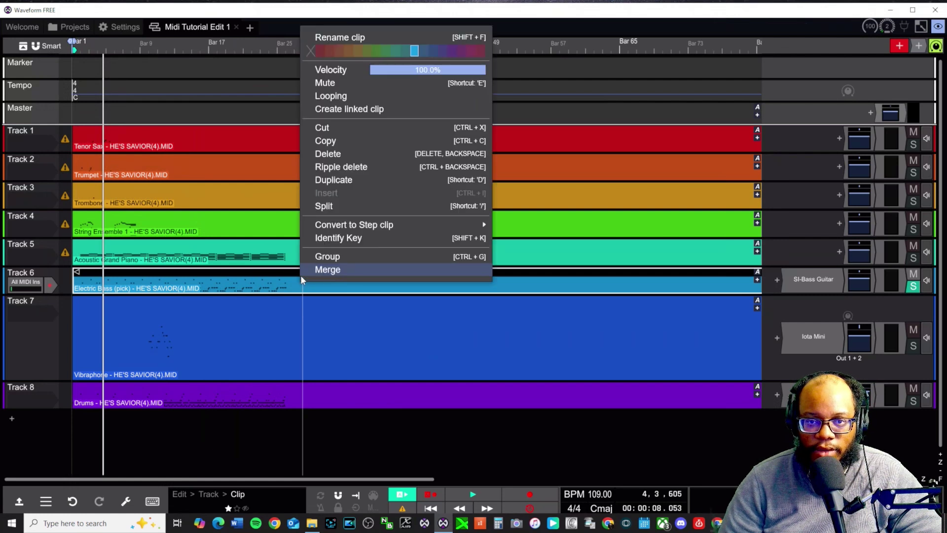
click(235, 274)
double_click(236, 274)
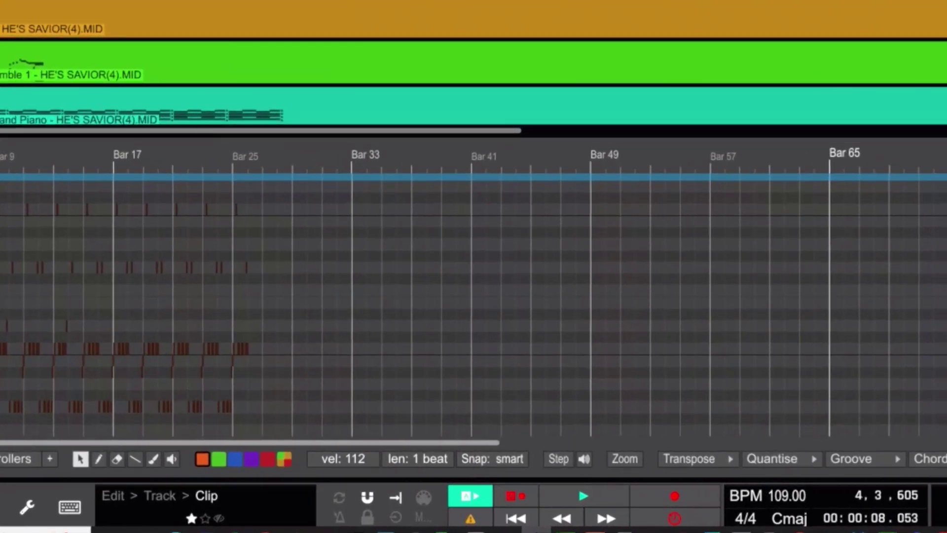
scroll(458, 64, down, 3)
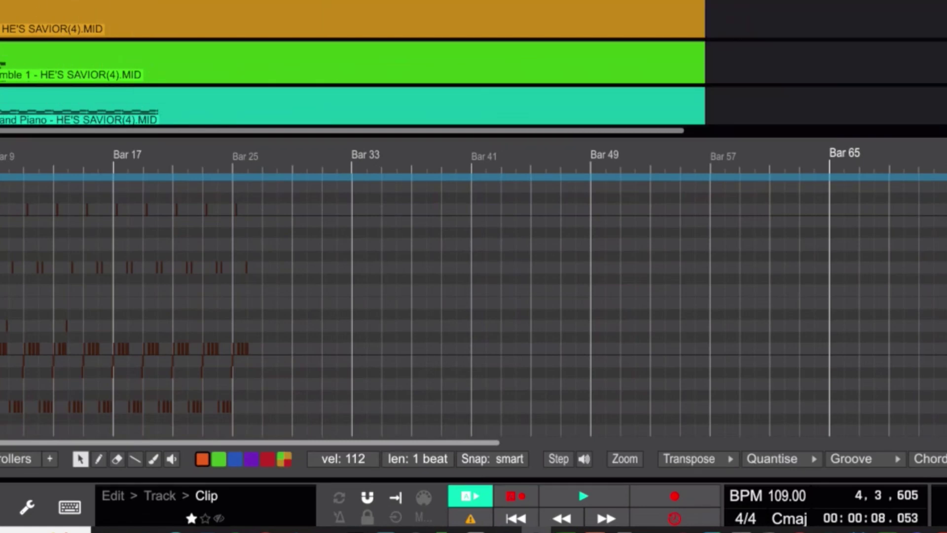
scroll(353, 64, down, 3)
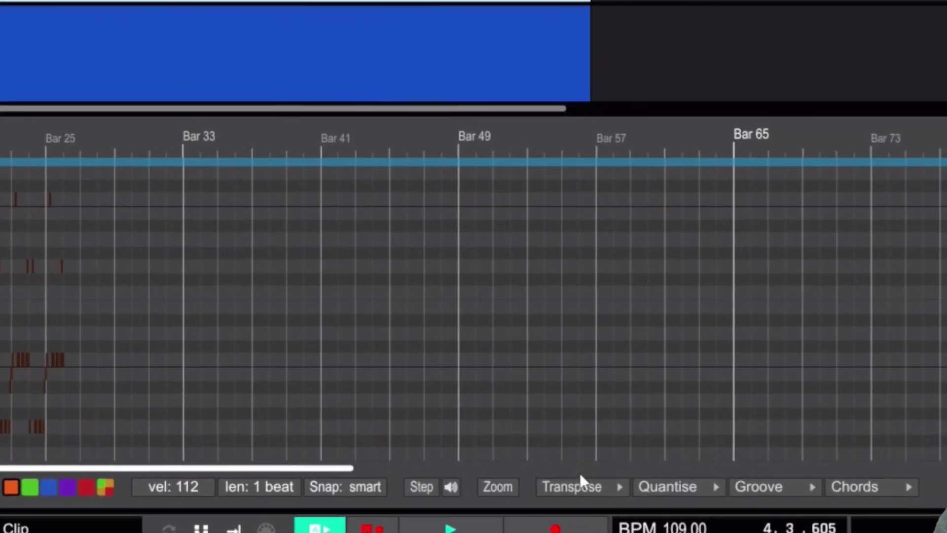
click(580, 483)
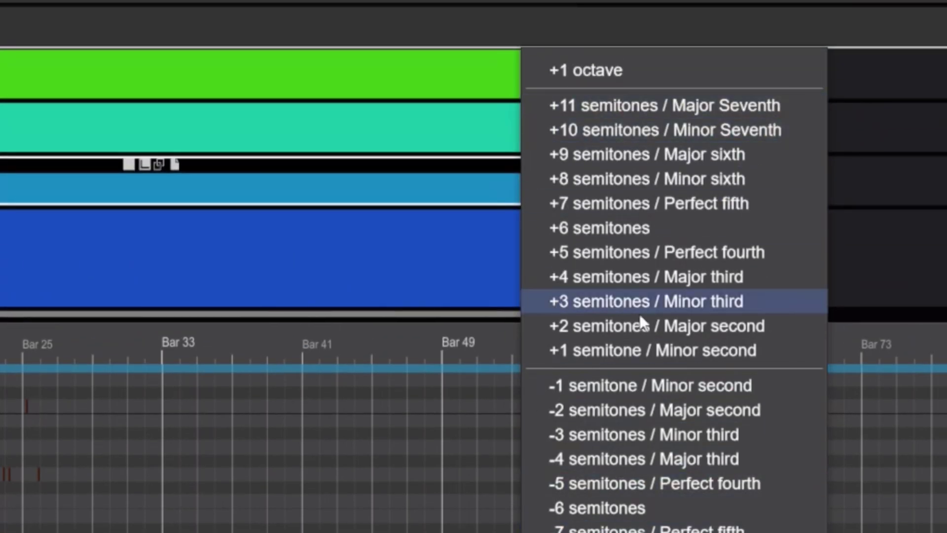
click(598, 71)
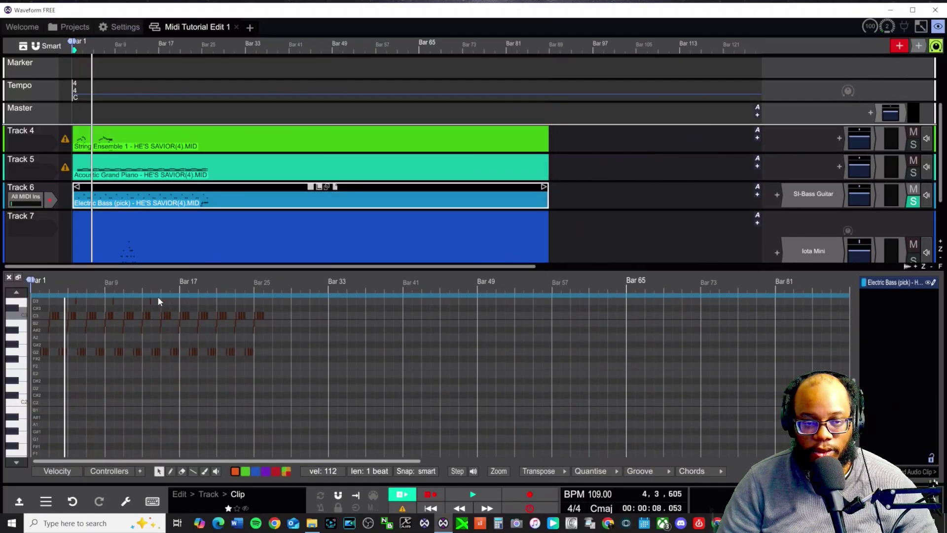
- Play the transposed bass from the start of the song and close the MIDI editor
click(111, 249)
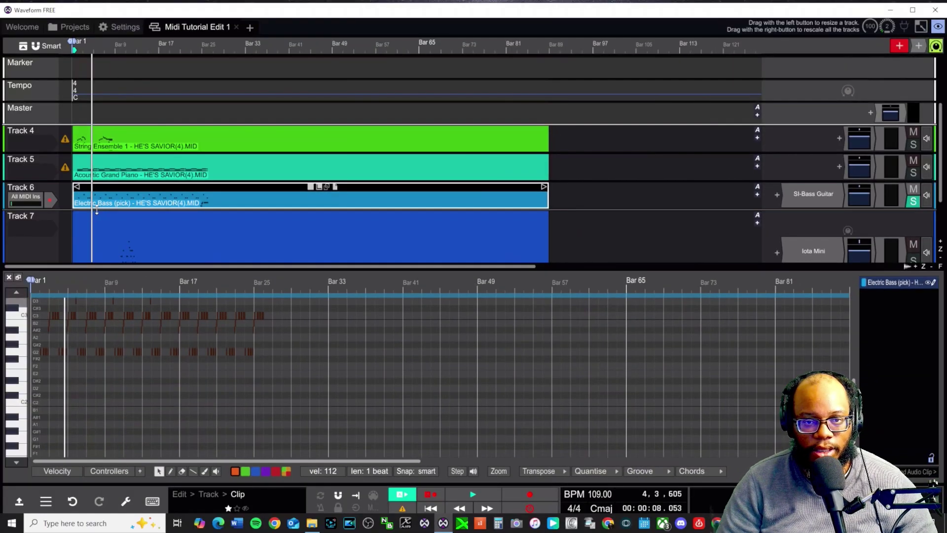
key(Home)
key(space)
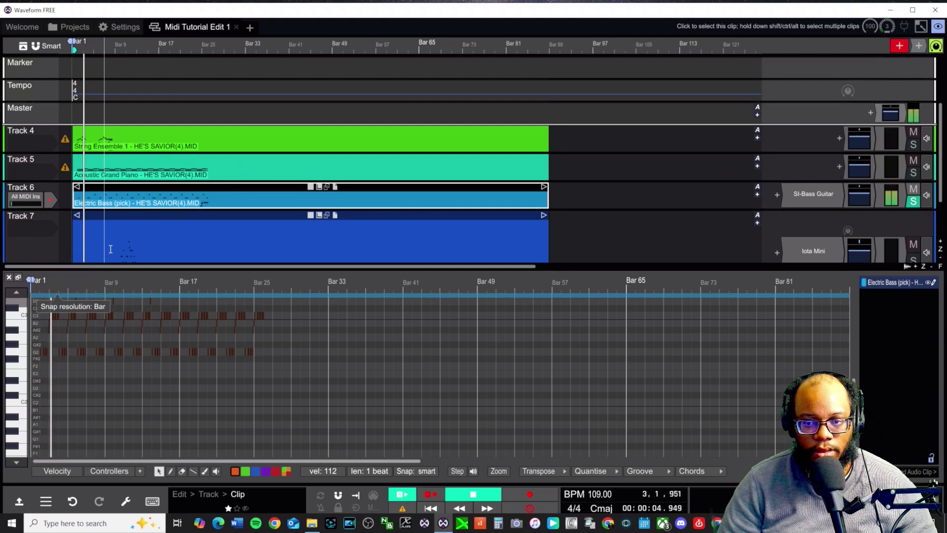
click(270, 308)
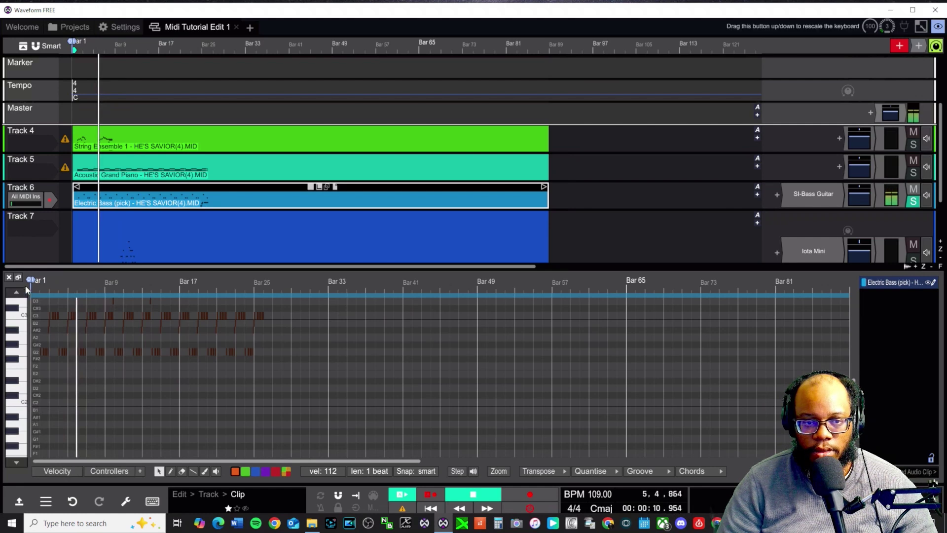
click(907, 266)
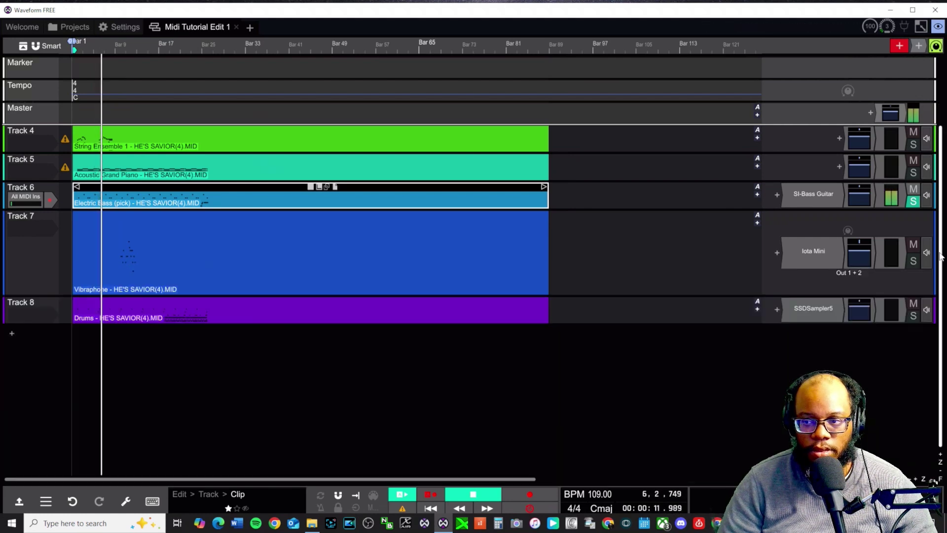
- Unsolo Track 6, lower its volume slightly against the other tracks during playback, then stop and save the edit
click(913, 202)
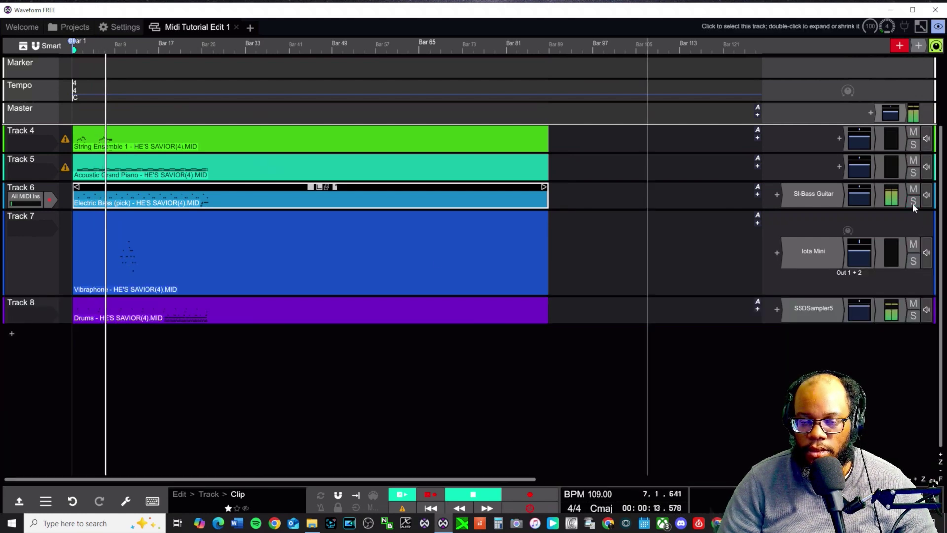
click(868, 202)
drag(867, 202, 869, 208)
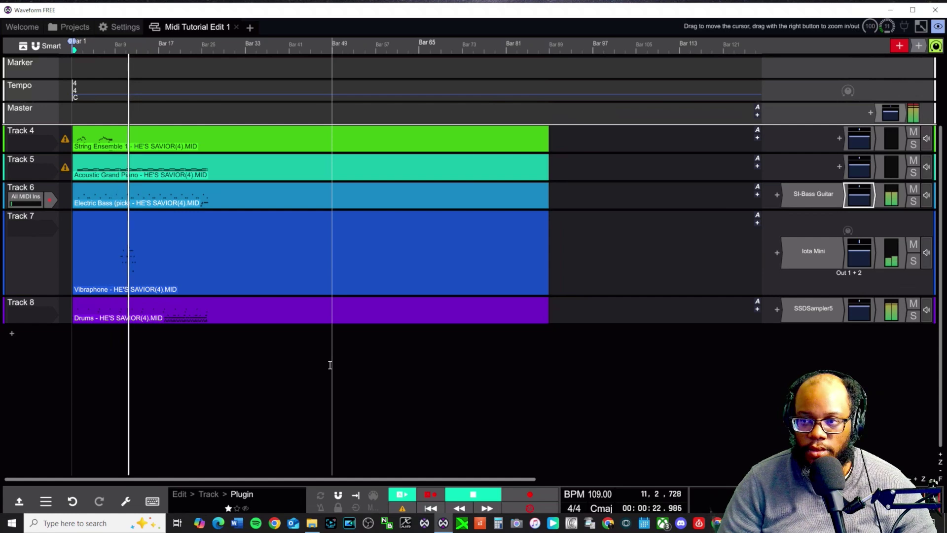
key(space)
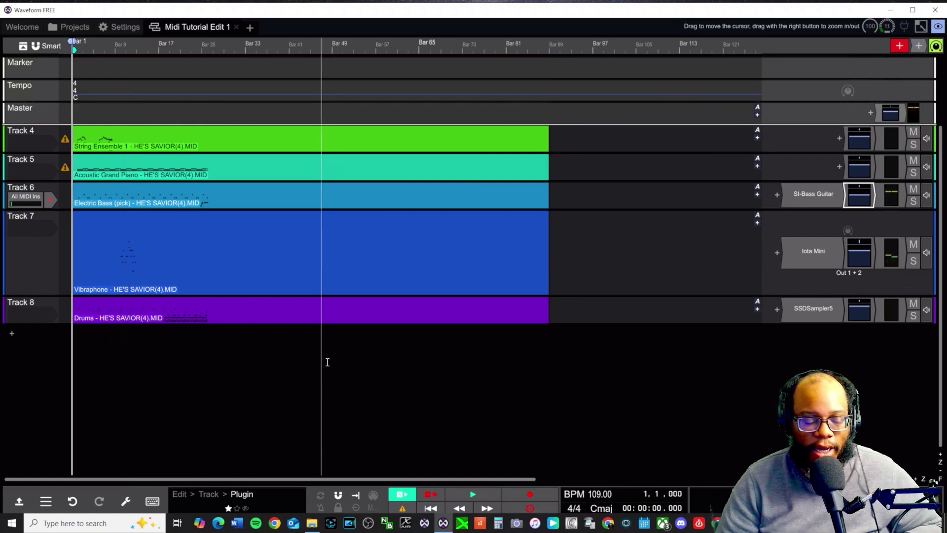
key(ctrl+s)
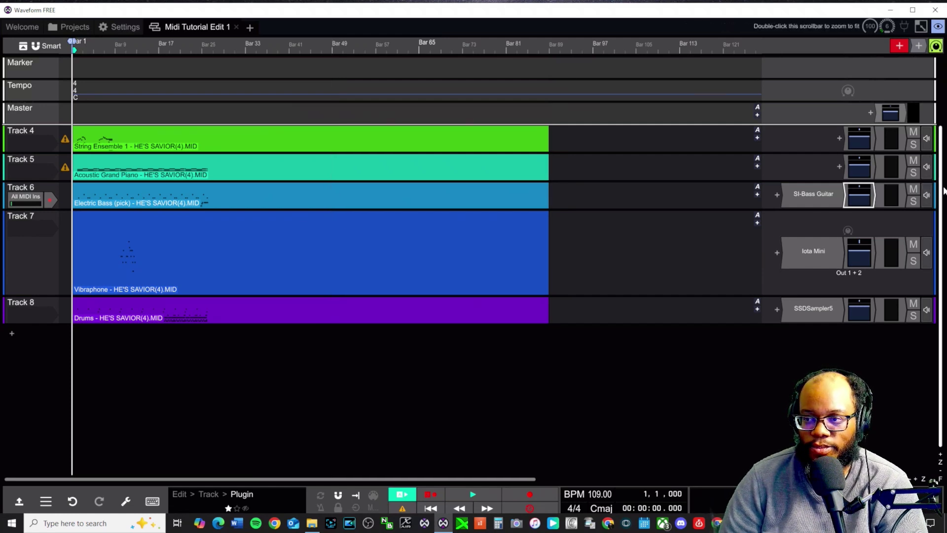
- Search the plugins for piano and add Cakewalk SI-Electric Piano to the Acoustic Grand Piano track, Track 5
scroll(938, 206, up, 2)
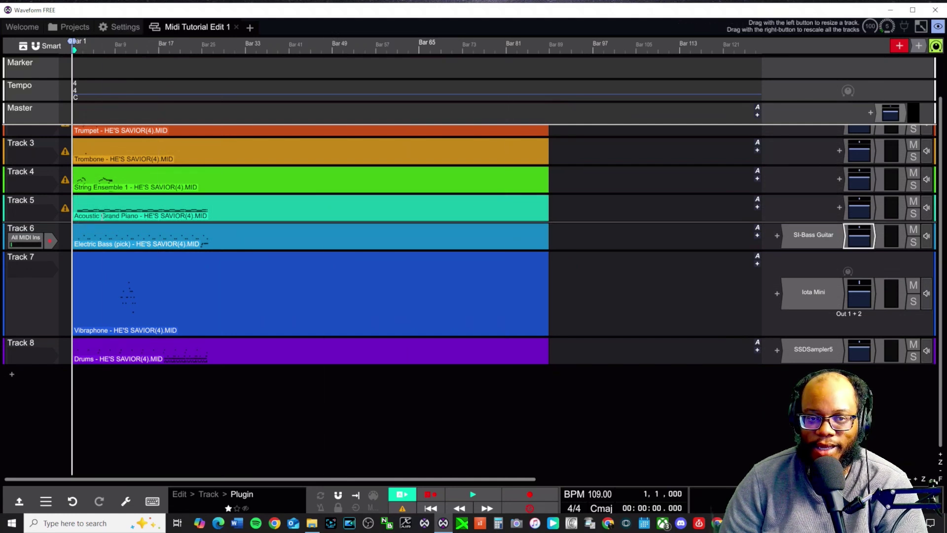
click(146, 198)
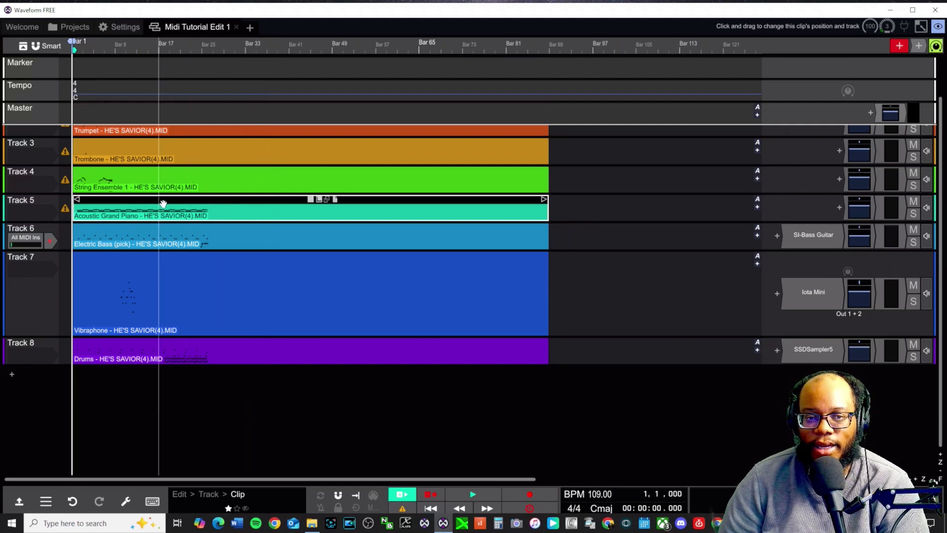
click(840, 207)
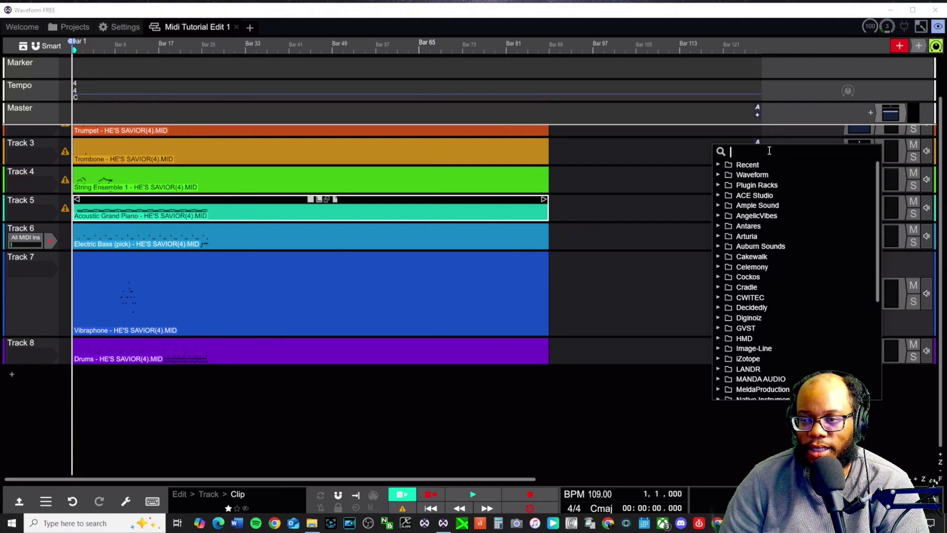
text(p)
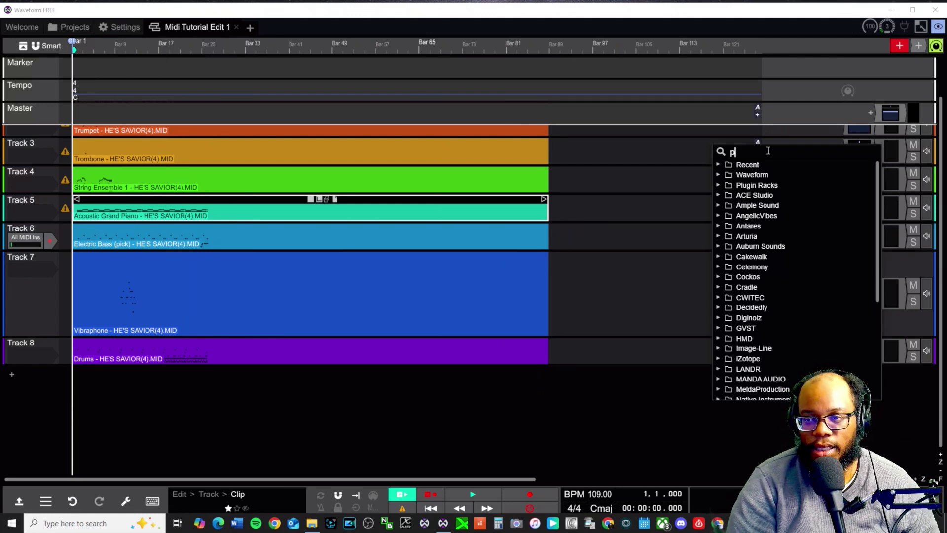
text(iano)
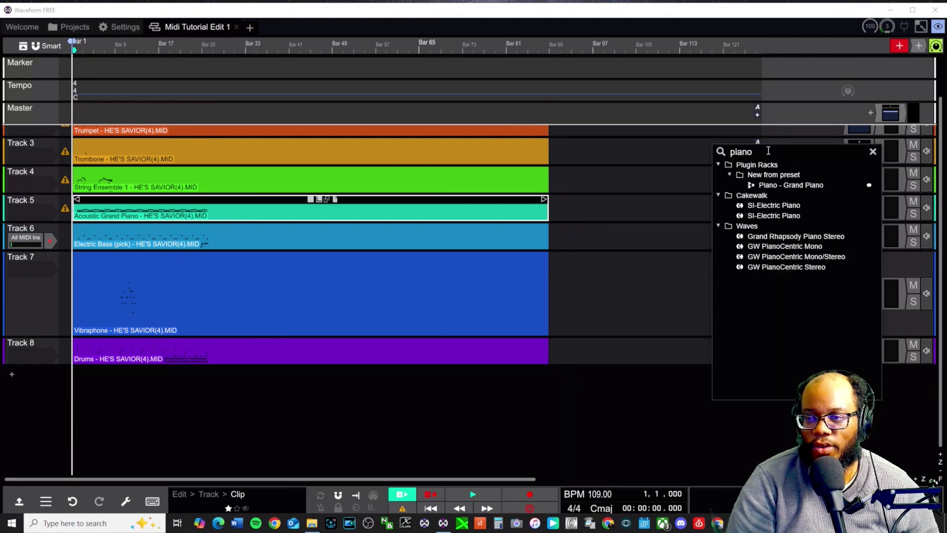
click(783, 203)
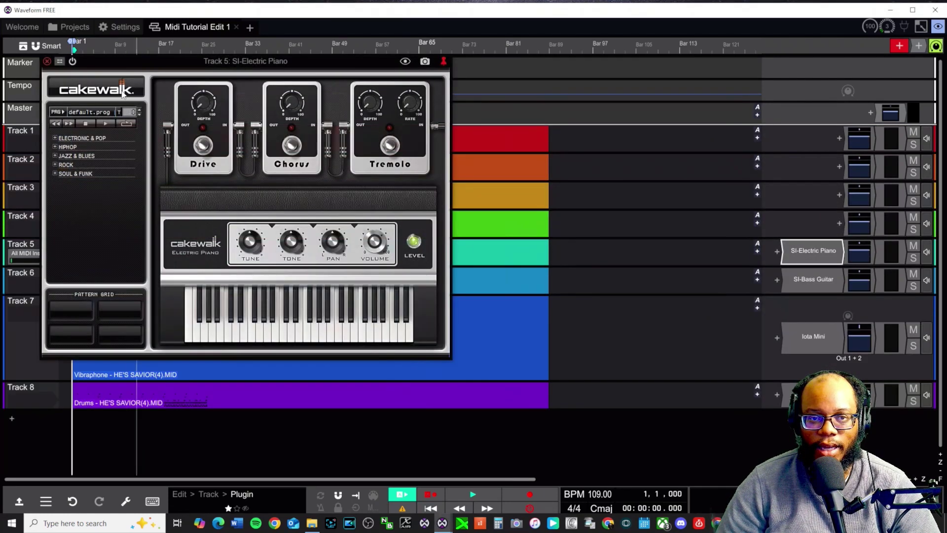
- Load the Crunchy CP program in SI-Electric Piano on Track 5 and play the song
click(91, 113)
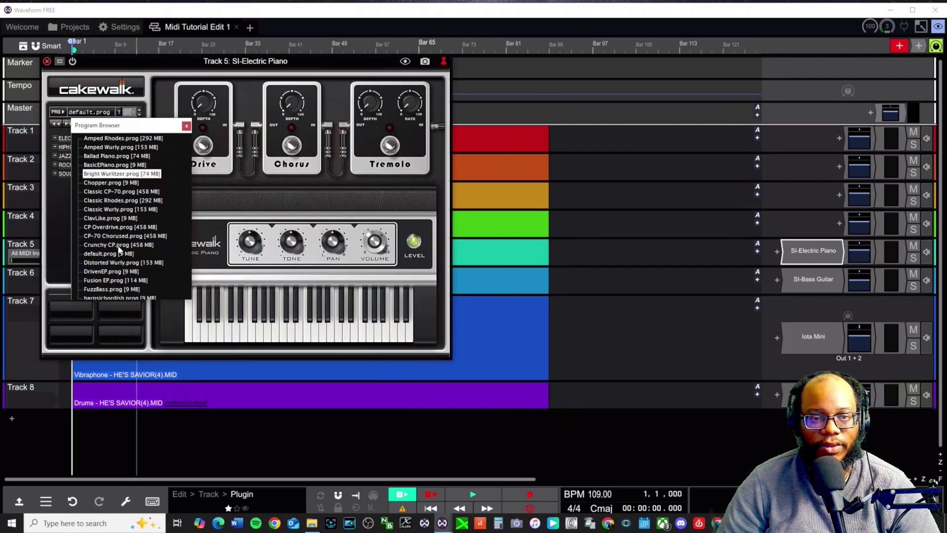
scroll(121, 261, down, 2)
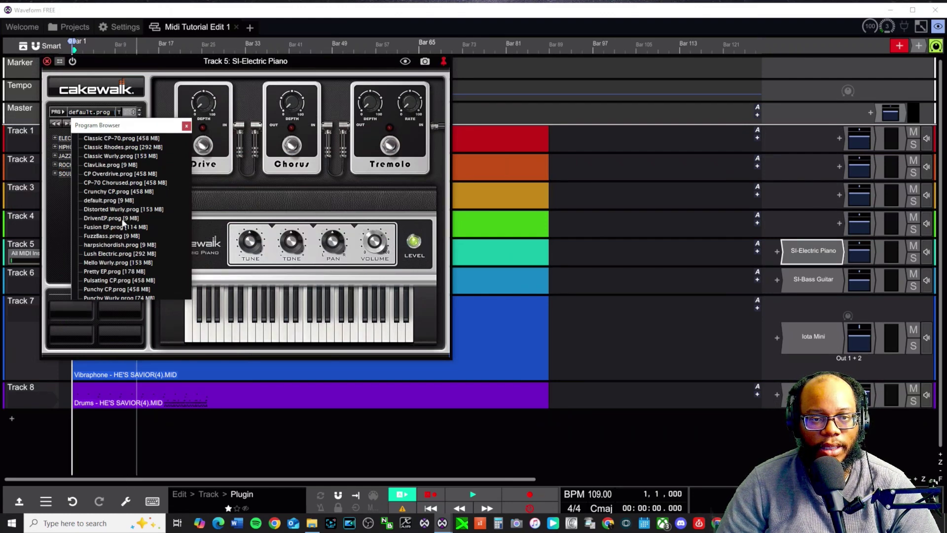
click(318, 323)
key(space)
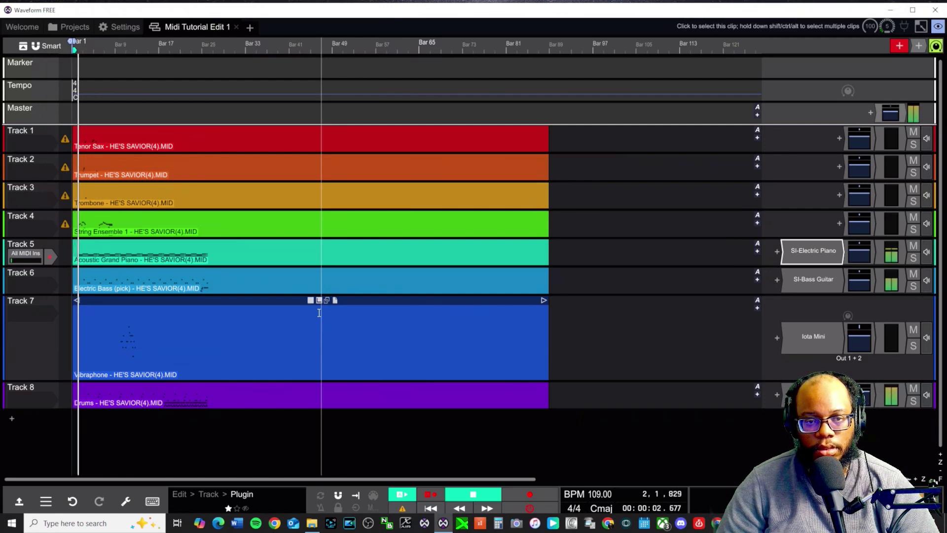
- Reopen the Track 5 electric piano during playback, try the default program and load Distorted Wurly instead
double_click(811, 251)
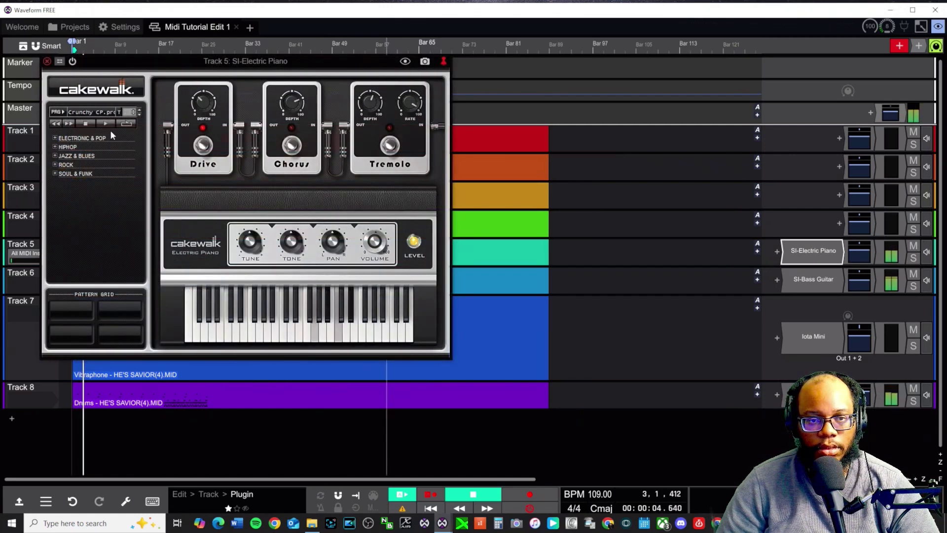
click(97, 113)
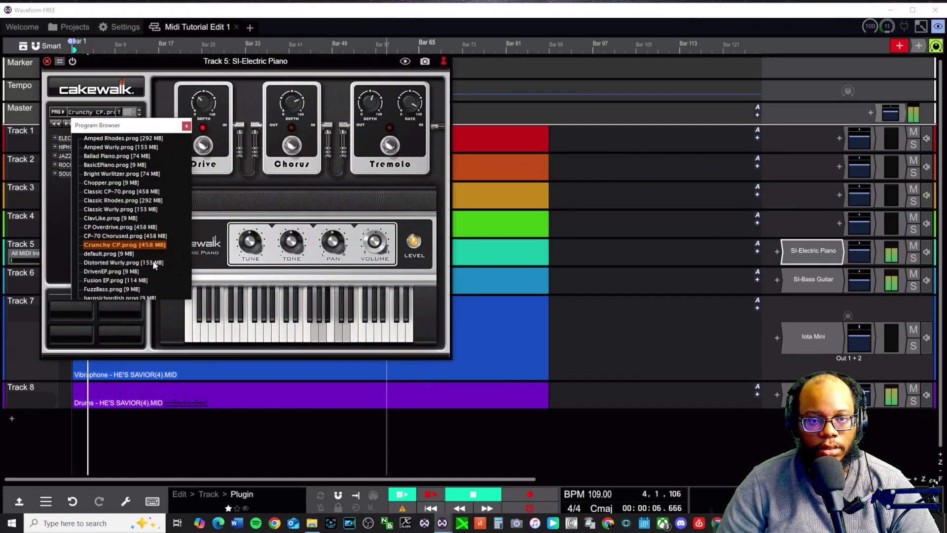
click(121, 255)
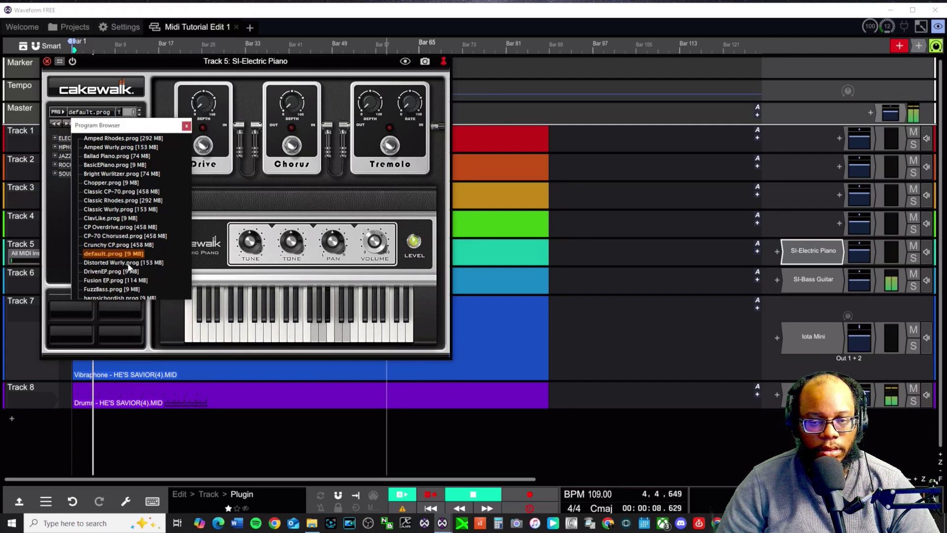
click(129, 263)
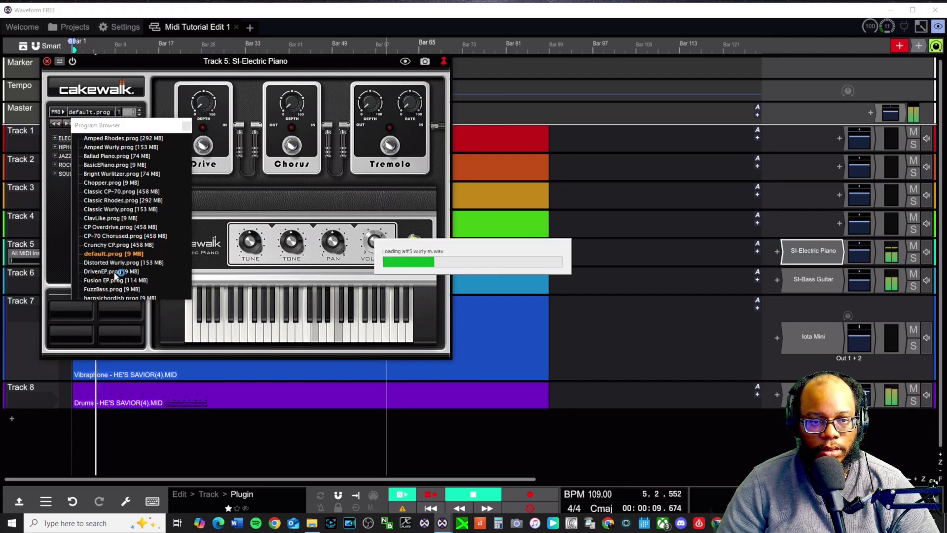
scroll(123, 267, down, 1)
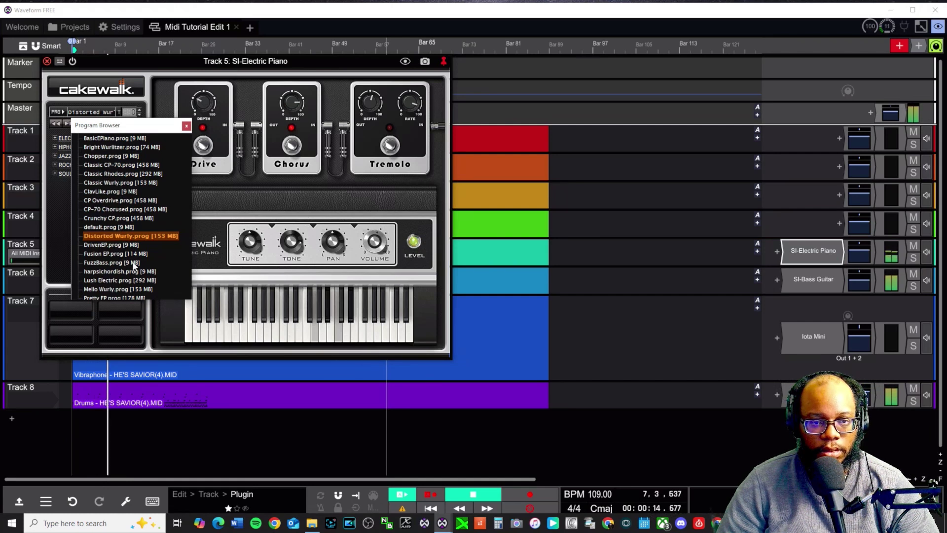
- Close the electric piano, stop playback, return to the start of the song and save the edit
click(186, 124)
click(47, 61)
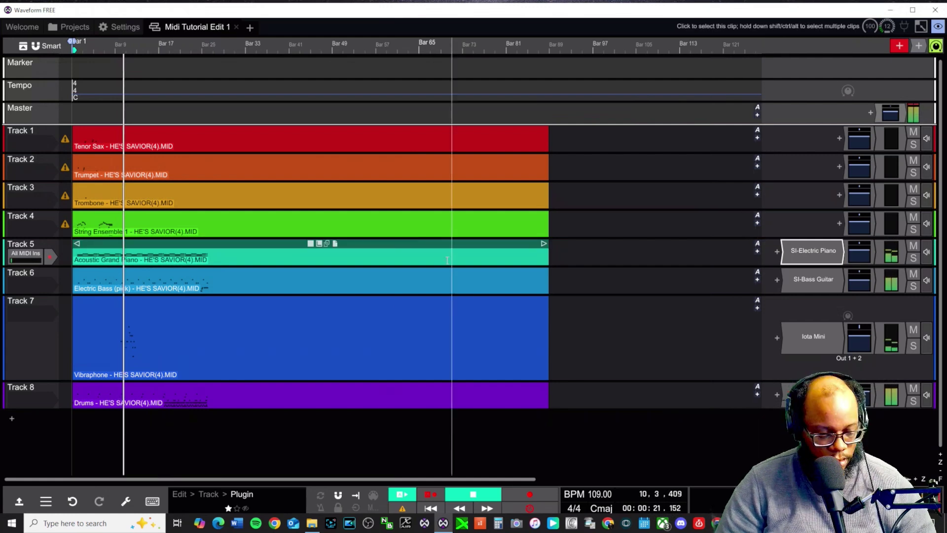
key(space)
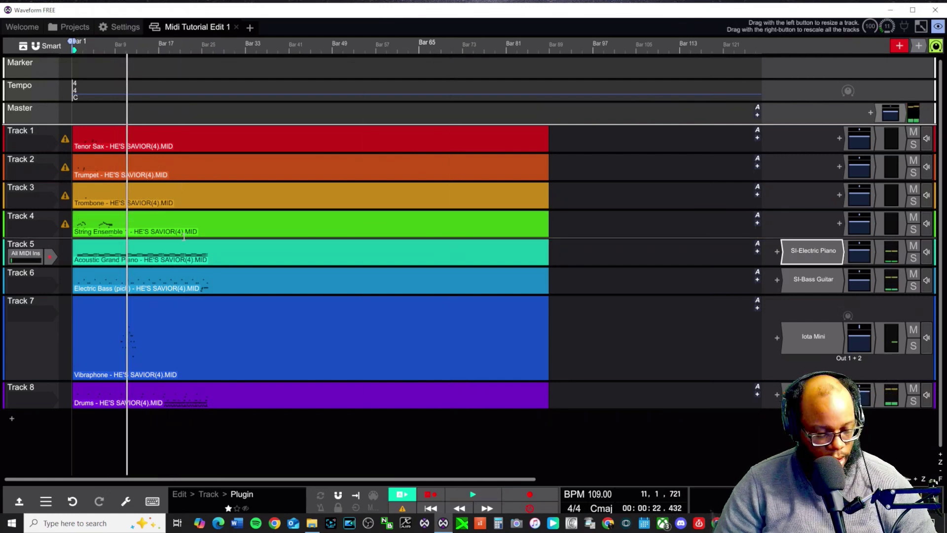
key(Home)
key(ctrl+s)
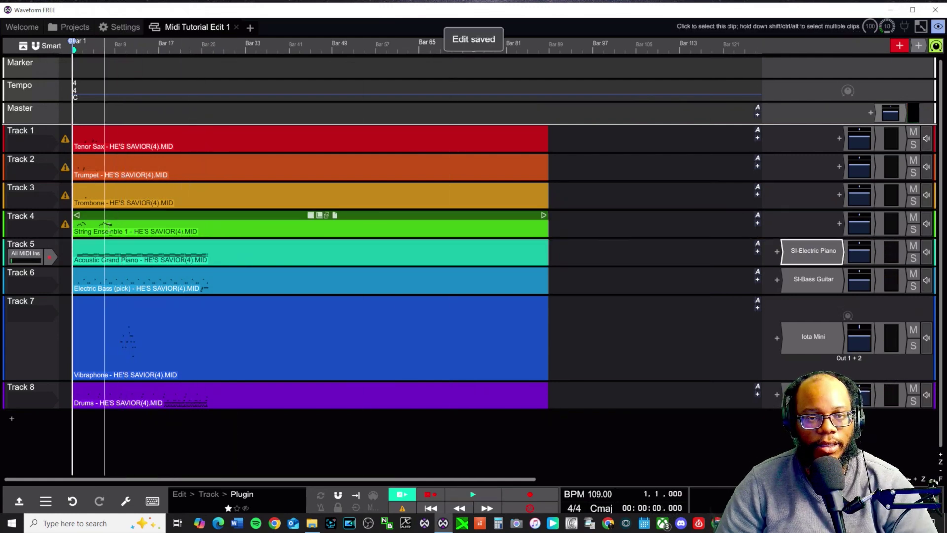
- Play the arrangement from the start to check the Collective instruments on Tracks 2 and 3, and stop playback
click(148, 219)
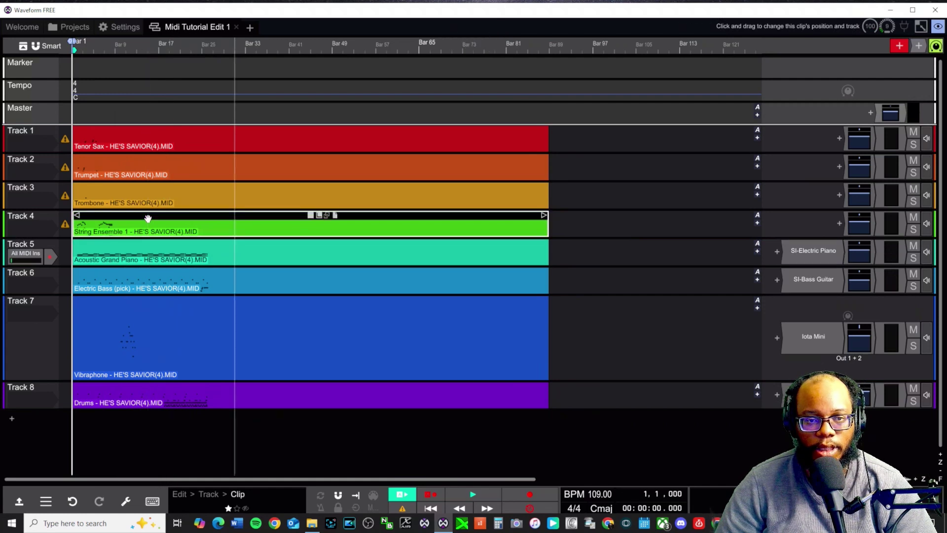
click(812, 165)
key(space)
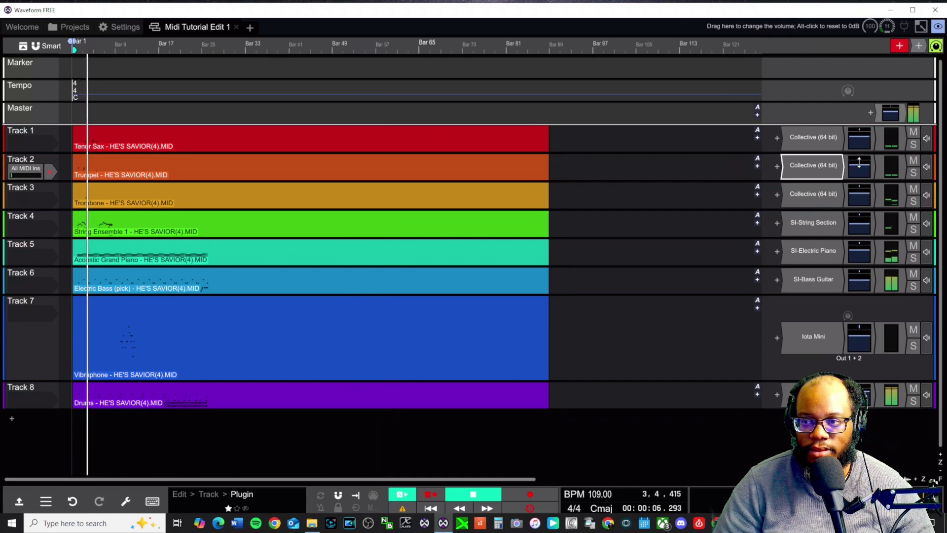
click(863, 191)
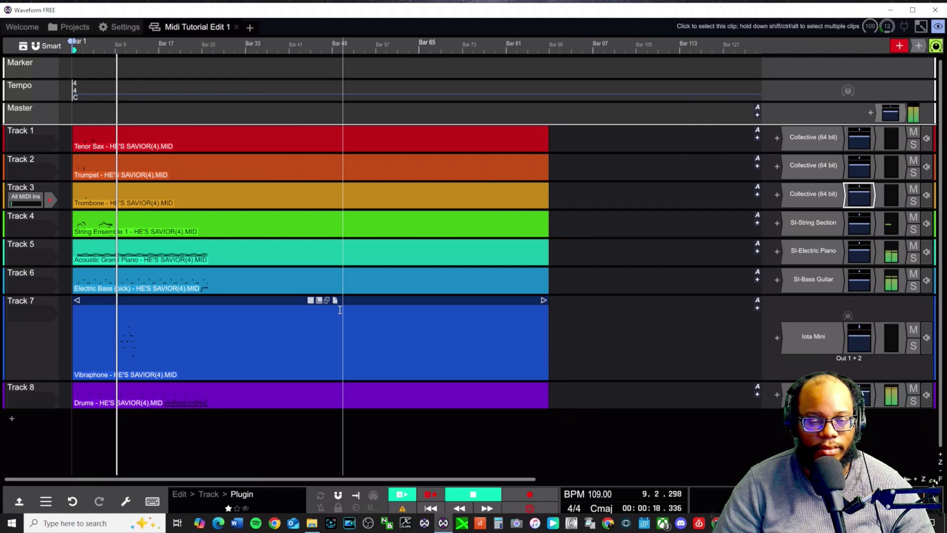
key(space)
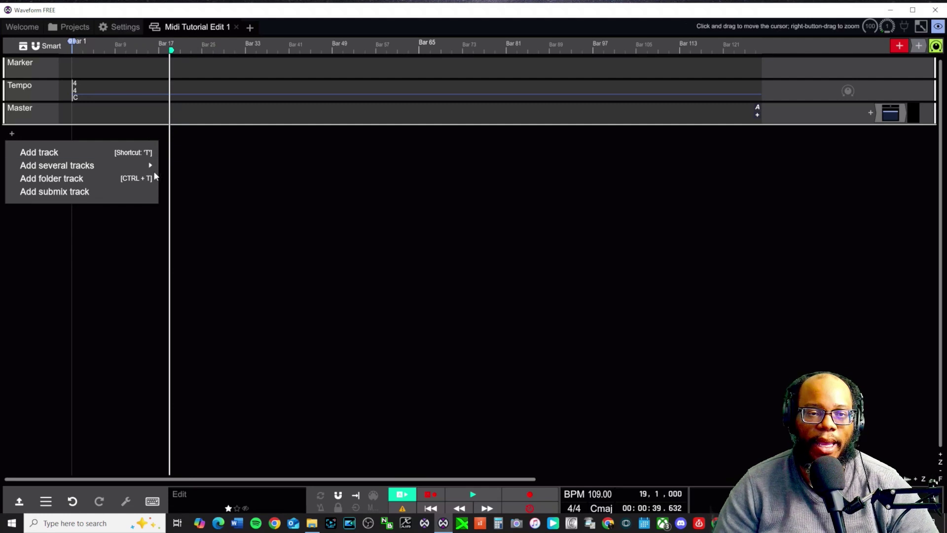
- Add a single new track to the empty edit and insert a new MIDI clip on it
mouse_move(90, 168)
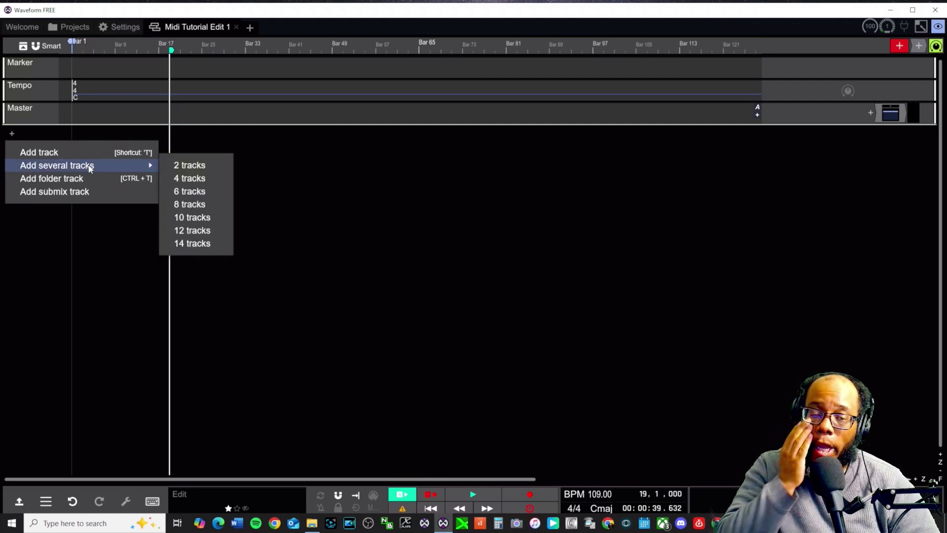
click(115, 237)
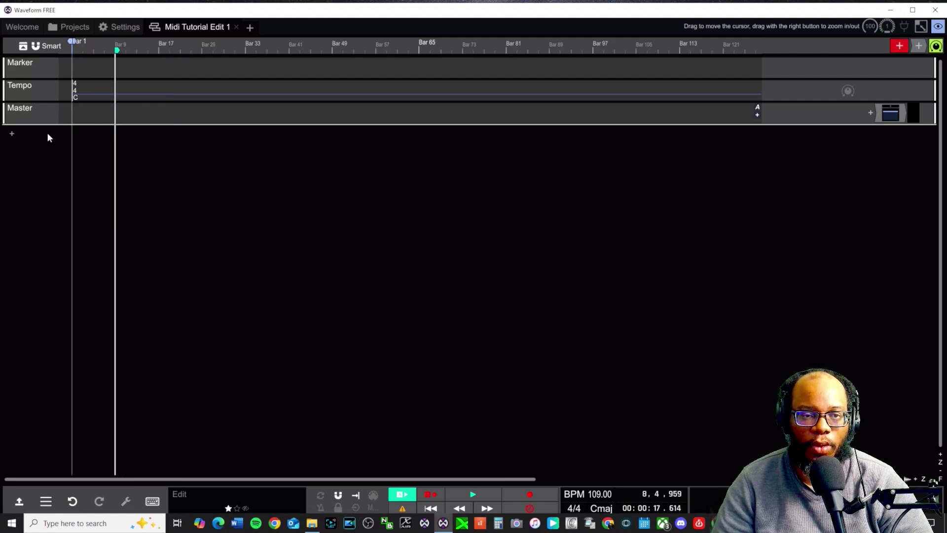
click(13, 133)
click(38, 151)
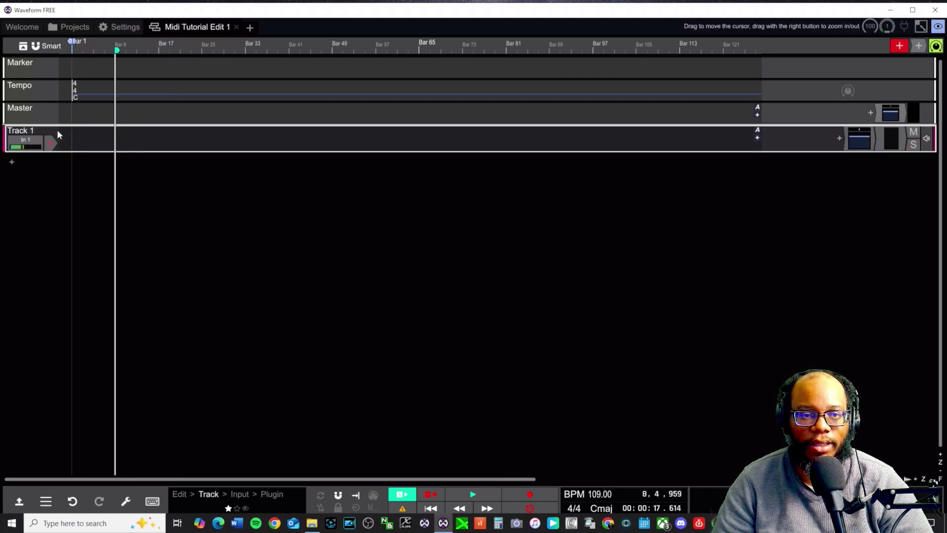
right_click(93, 133)
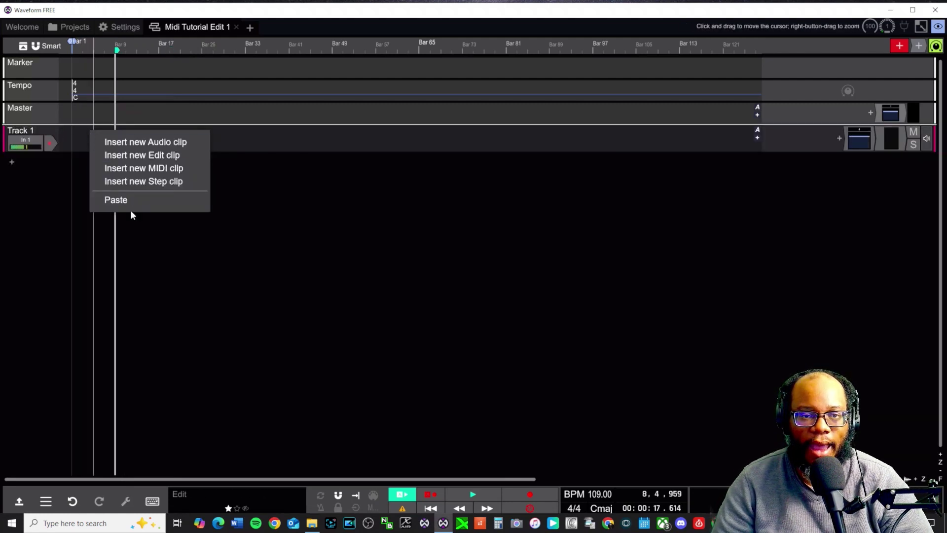
click(124, 173)
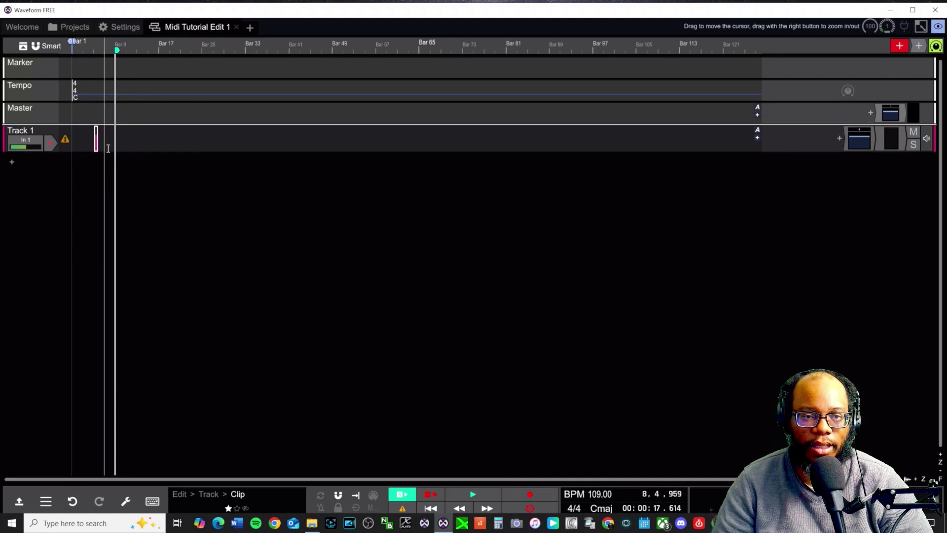
- Move the new MIDI clip on Track 1 to the start of bar 1 and extend its end to bar 8
scroll(131, 194, up, 3)
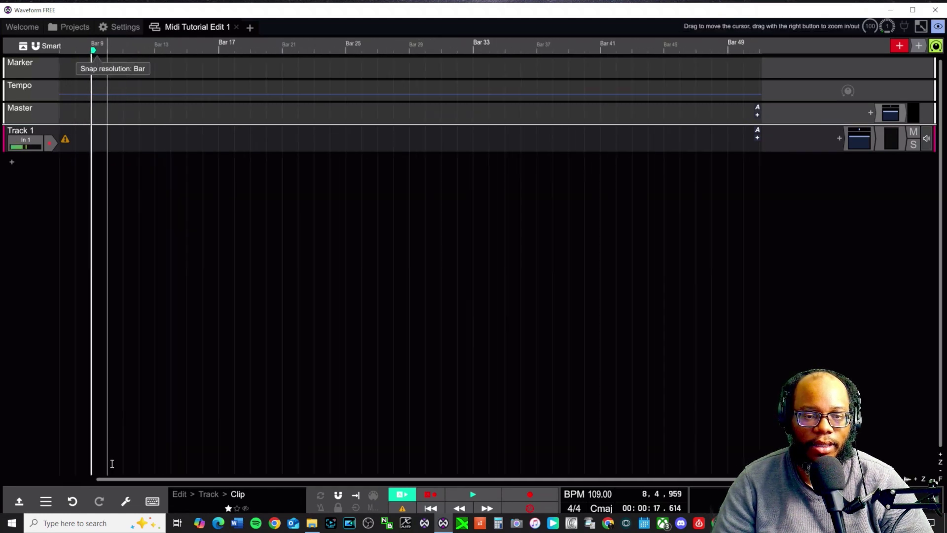
scroll(156, 133, up, 2)
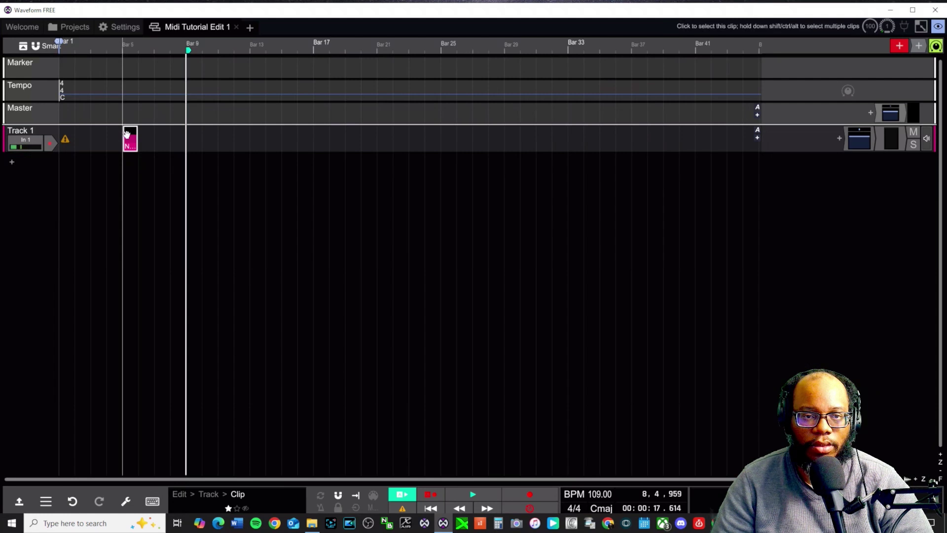
drag(126, 134, 78, 134)
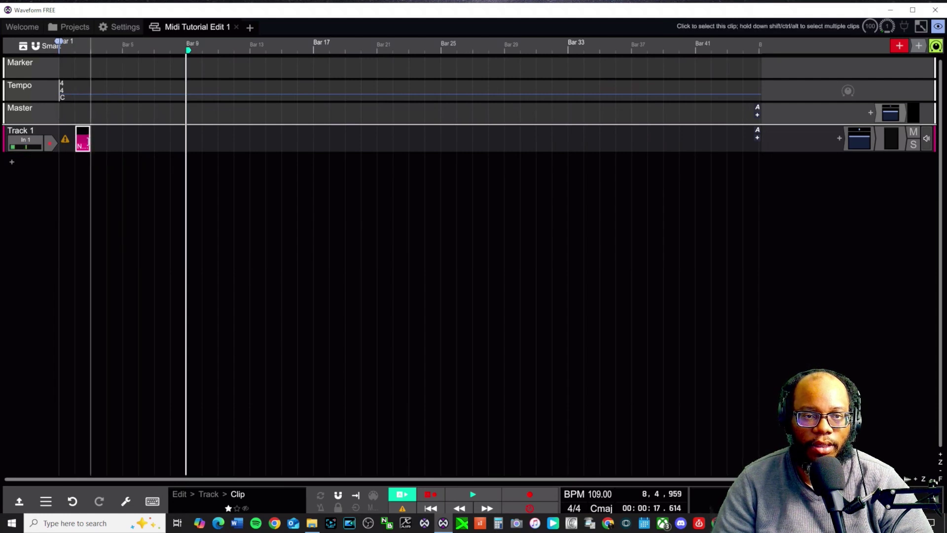
scroll(113, 169, up, 1)
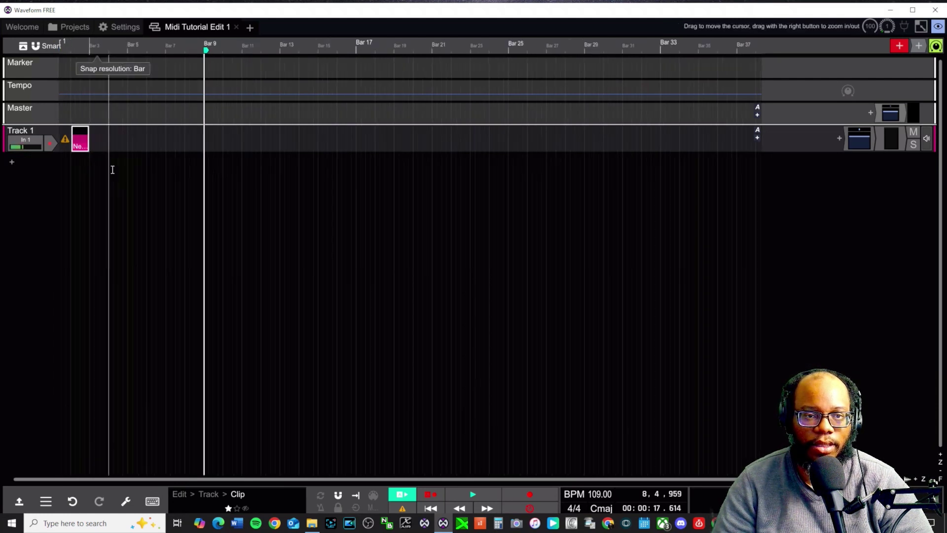
scroll(112, 169, up, 1)
scroll(135, 467, up, 1)
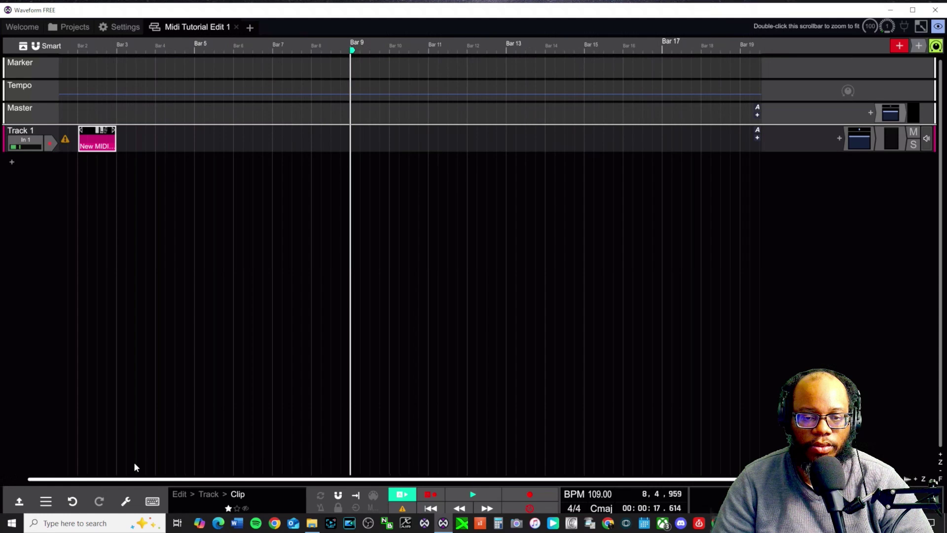
scroll(148, 194, up, 2)
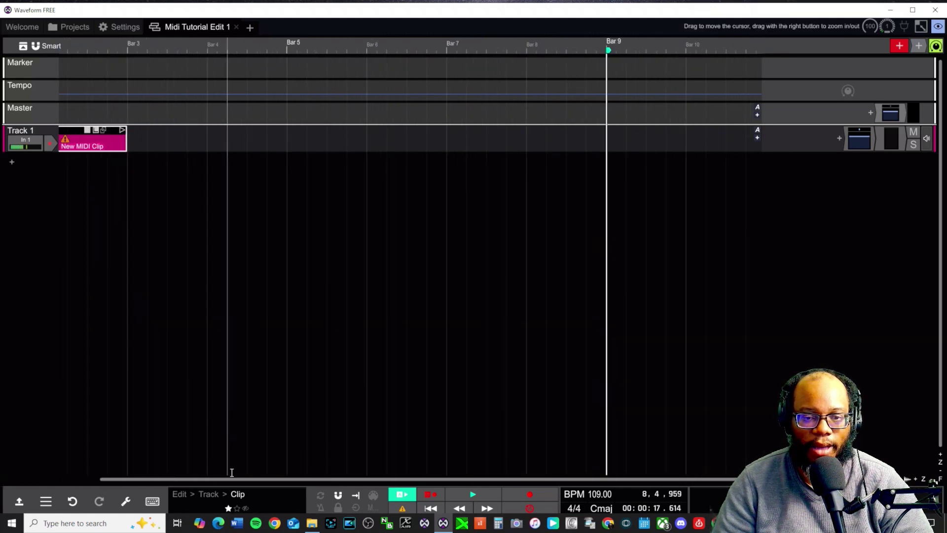
drag(231, 479, 167, 103)
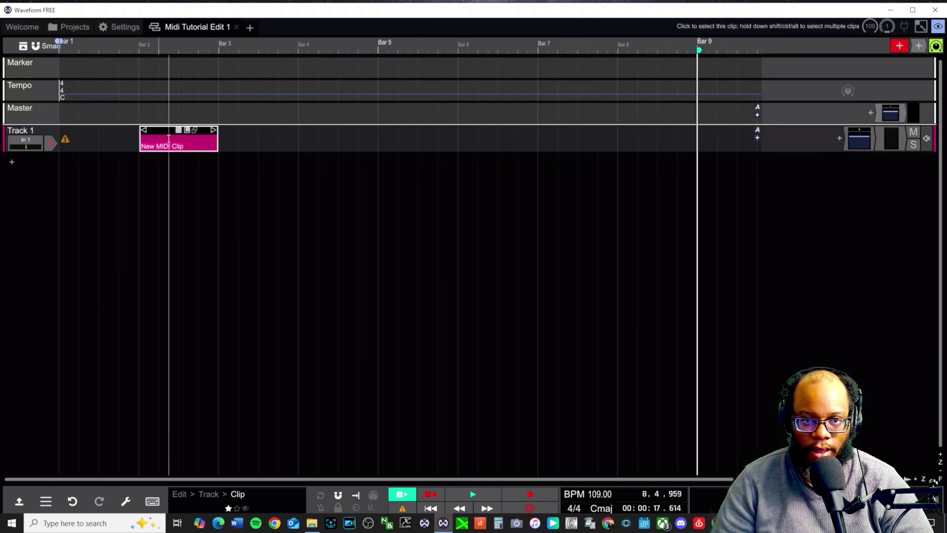
drag(153, 131, 70, 131)
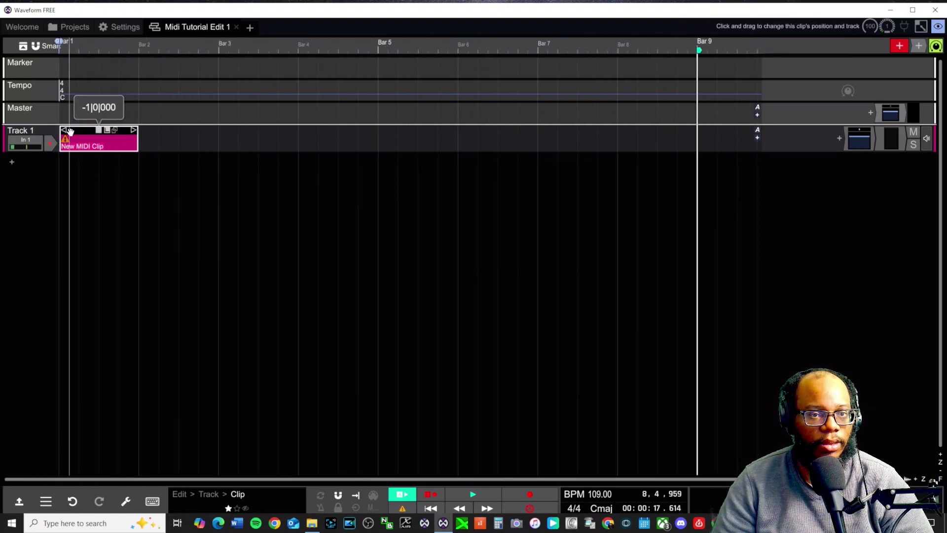
mouse_move(135, 130)
mouse_down()
mouse_move(716, 131)
mouse_move(721, 142)
mouse_move(615, 142)
mouse_up()
- Open the clip in the MIDI editor and add the first built-in Waveform instrument to Track 1
double_click(64, 140)
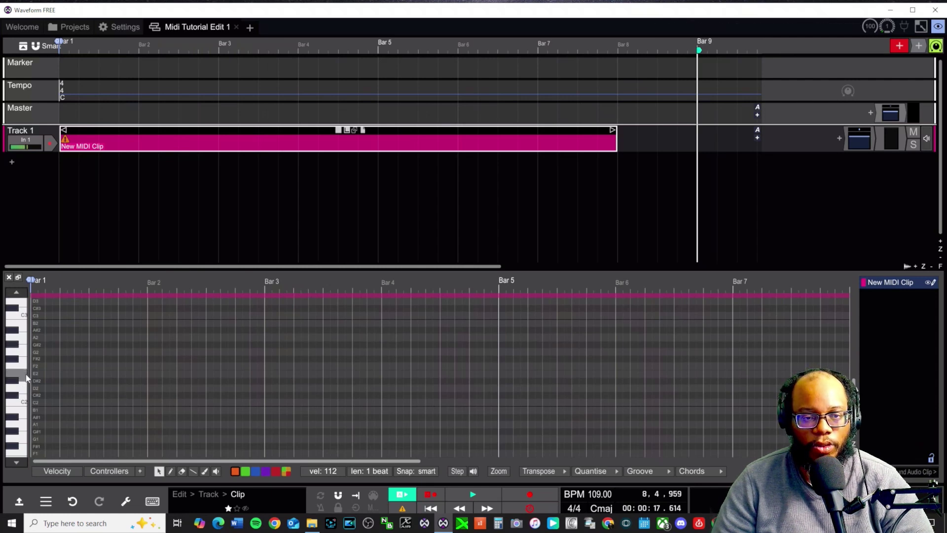
click(840, 138)
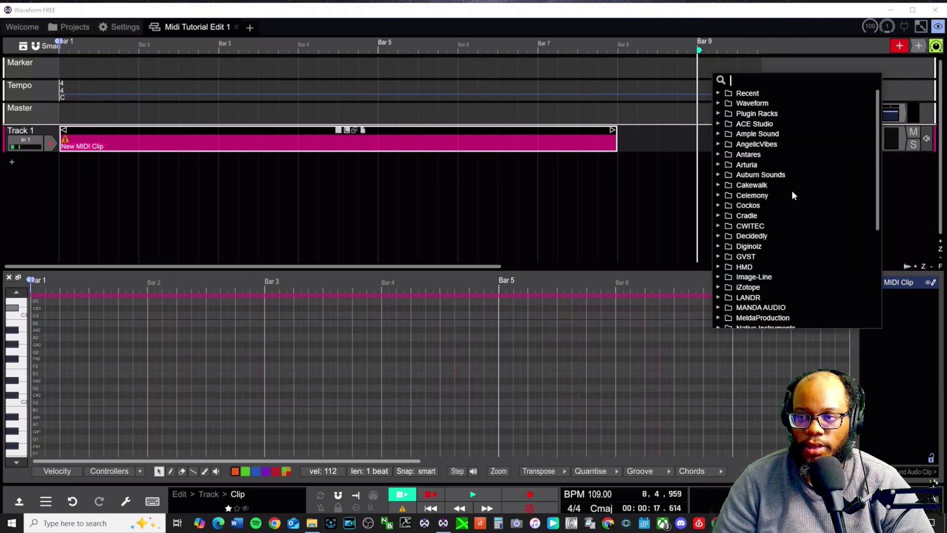
click(719, 103)
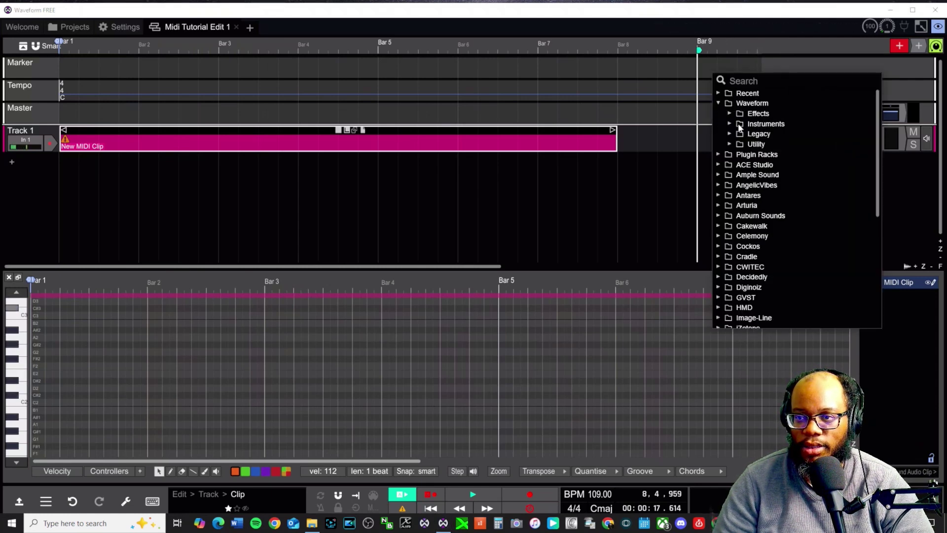
click(729, 124)
double_click(752, 137)
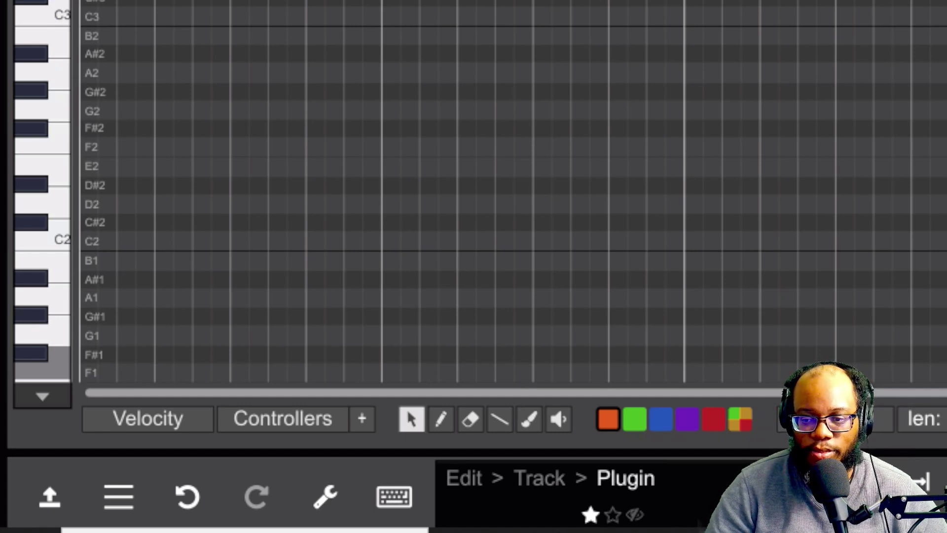
- Pencil one-beat notes G#3, A3, C#4, C#4, A3, D4, G#3, D#4 and D#4 from left to right in the clip
click(439, 419)
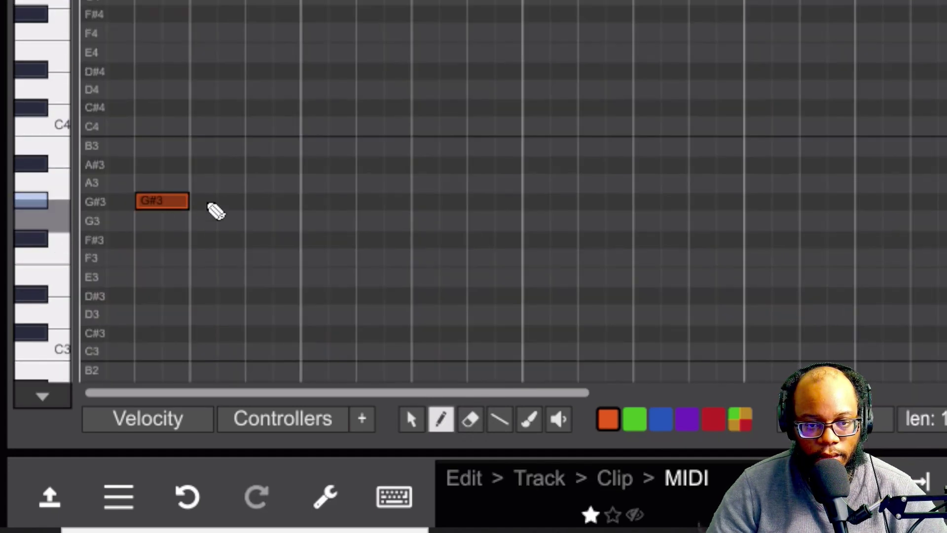
click(257, 183)
click(425, 107)
click(479, 107)
click(532, 183)
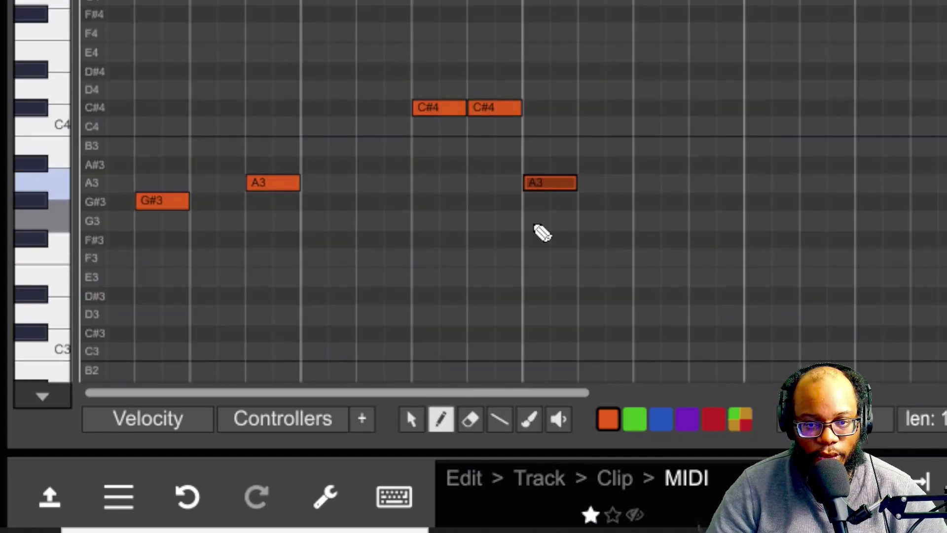
click(700, 200)
click(646, 89)
click(813, 70)
click(922, 70)
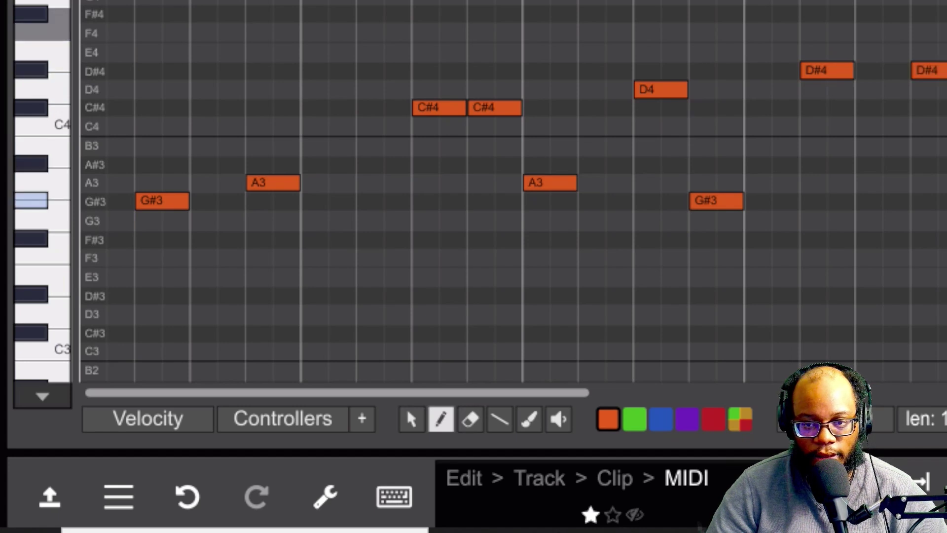
- Pencil further notes A#3, G#3, F4, G4, G#4, F5, G5 and B4 to continue the melody in the clip
scroll(493, 197, up, 5)
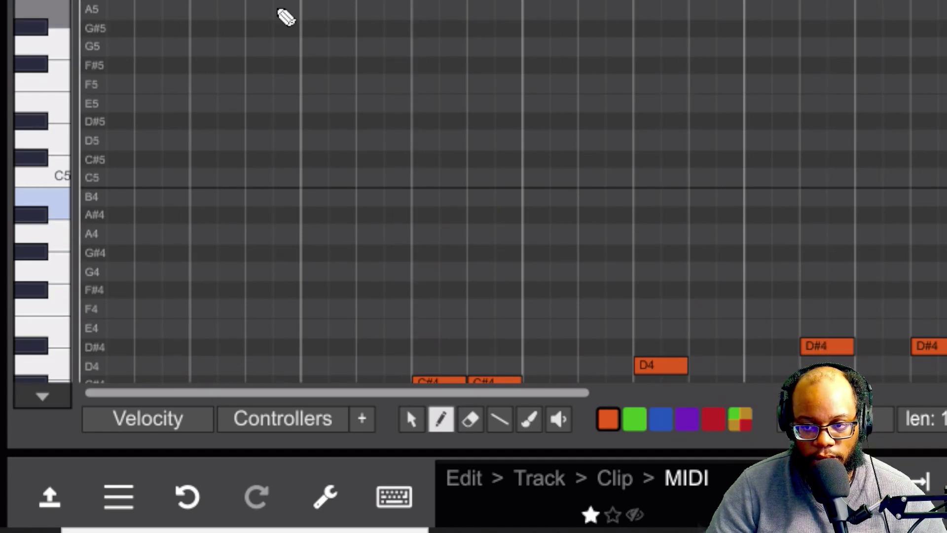
scroll(492, 86, down, 4)
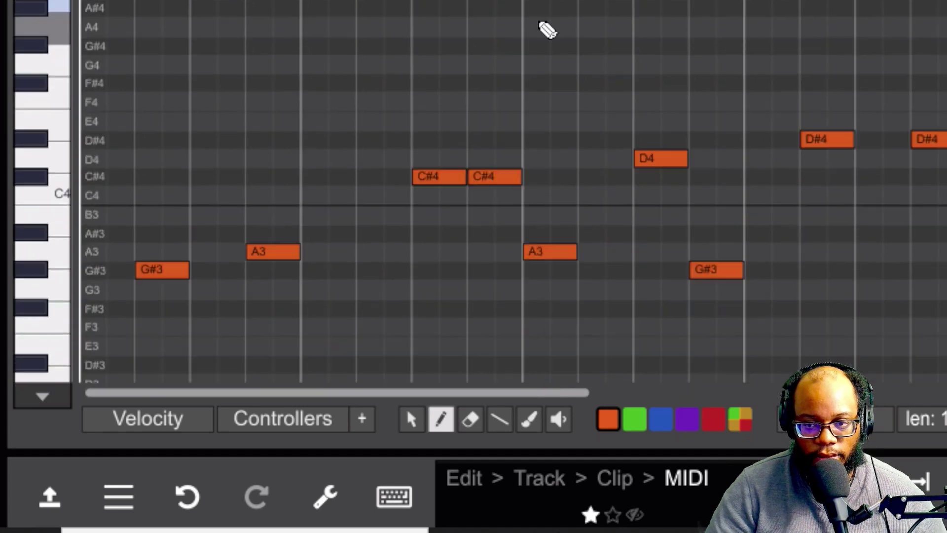
scroll(547, 20, down, 4)
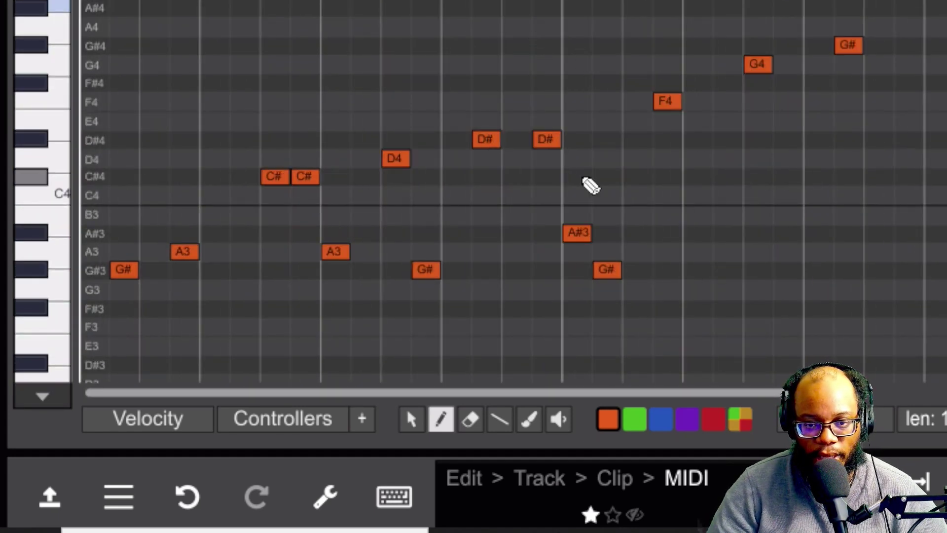
scroll(590, 178, up, 5)
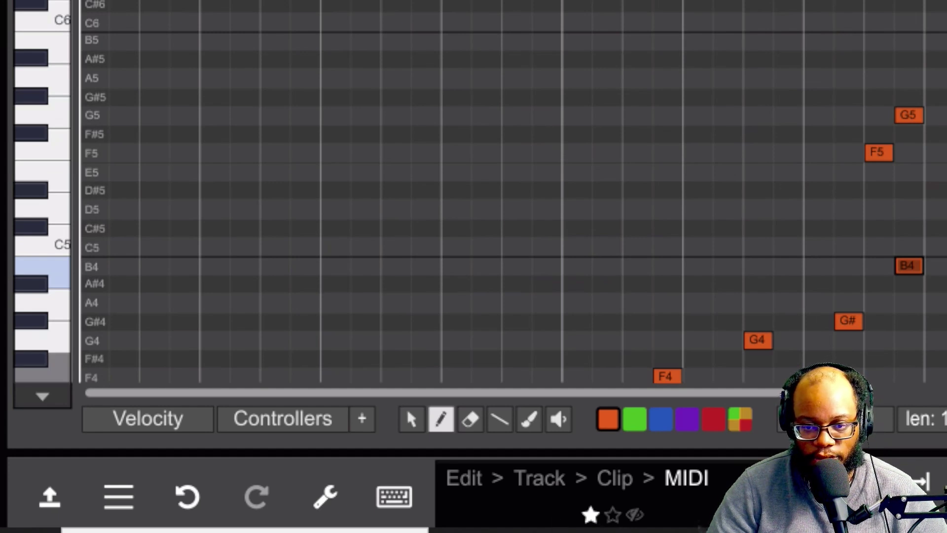
scroll(513, 192, down, 2)
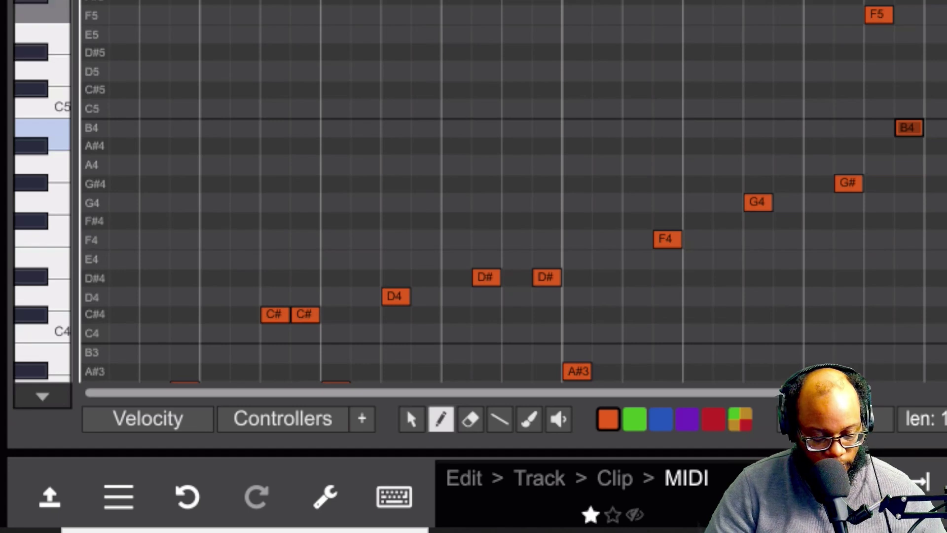
- Play back the drawn melody and undo the last pencilled note, B4
key(space)
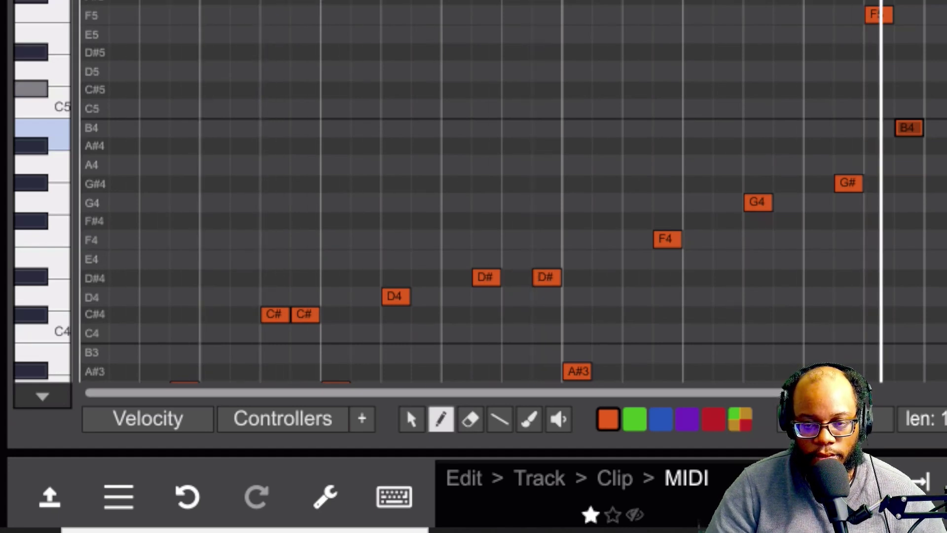
scroll(513, 192, up, 2)
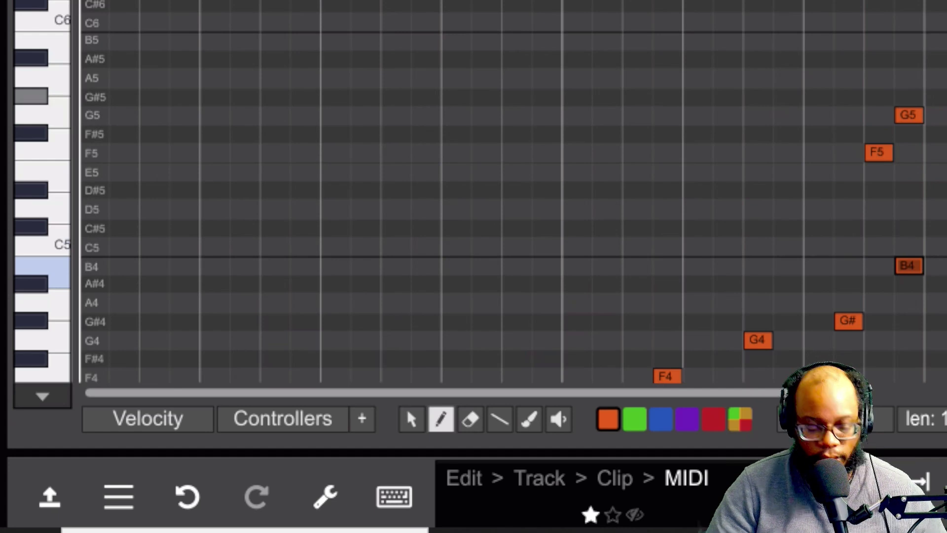
key(ctrl+z)
scroll(474, 193, down, 1)
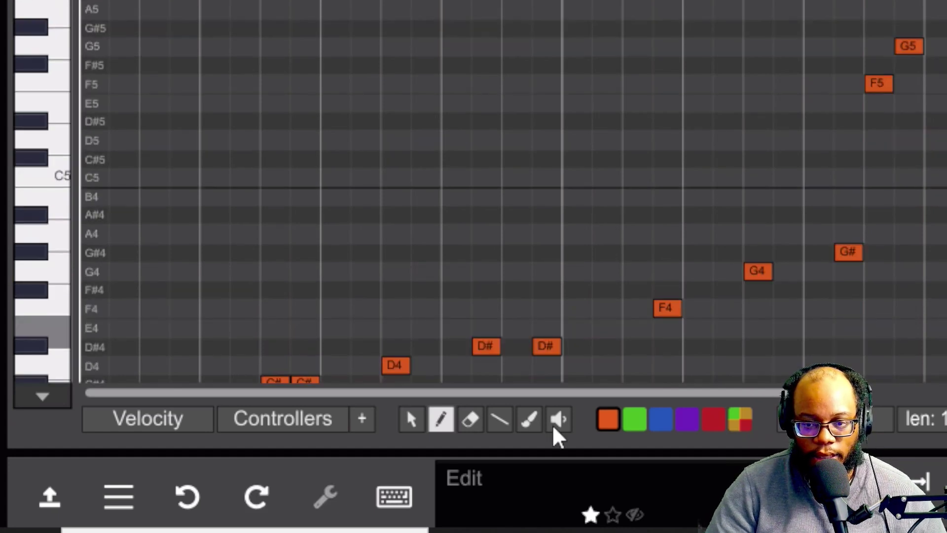
- Select and delete all the pencilled notes in the clip, including the high F5 and G5
click(412, 419)
scroll(473, 193, down, 15)
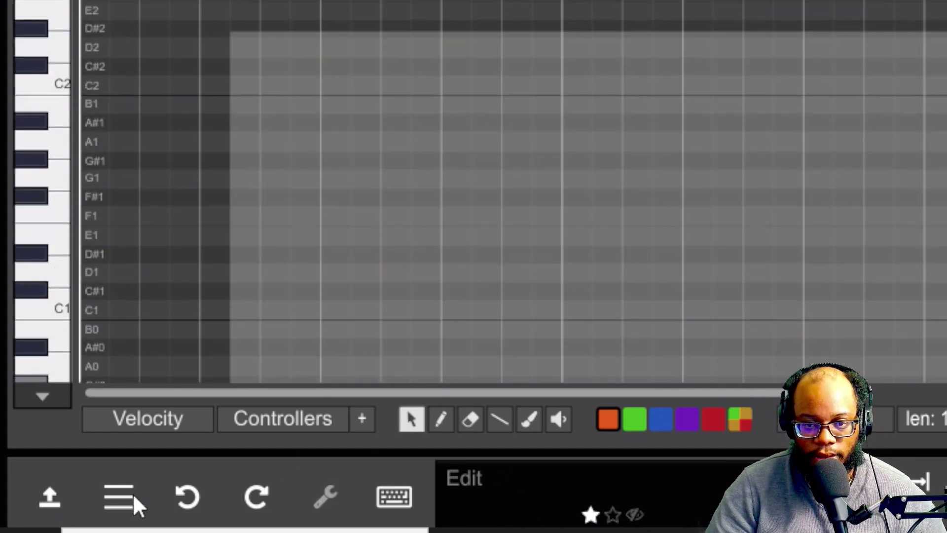
scroll(337, 225, up, 9)
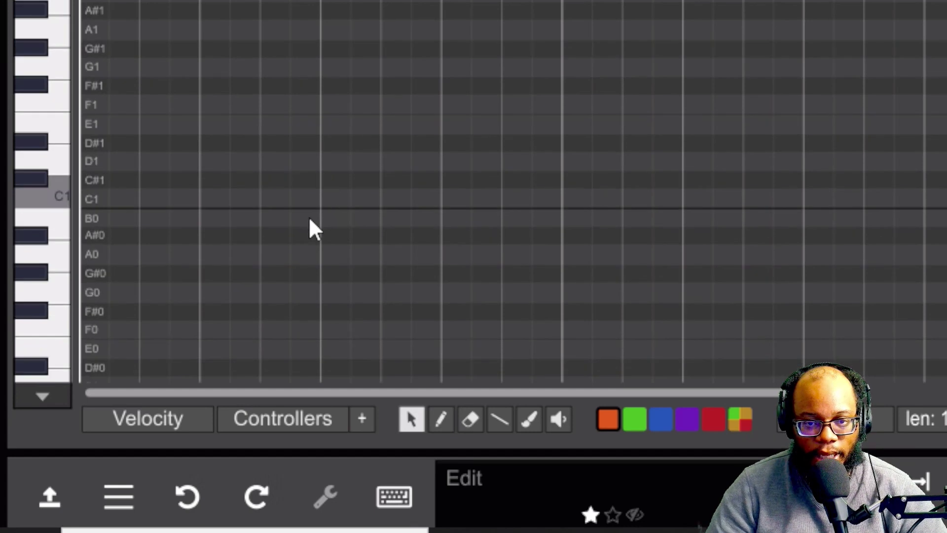
scroll(580, 175, up, 5)
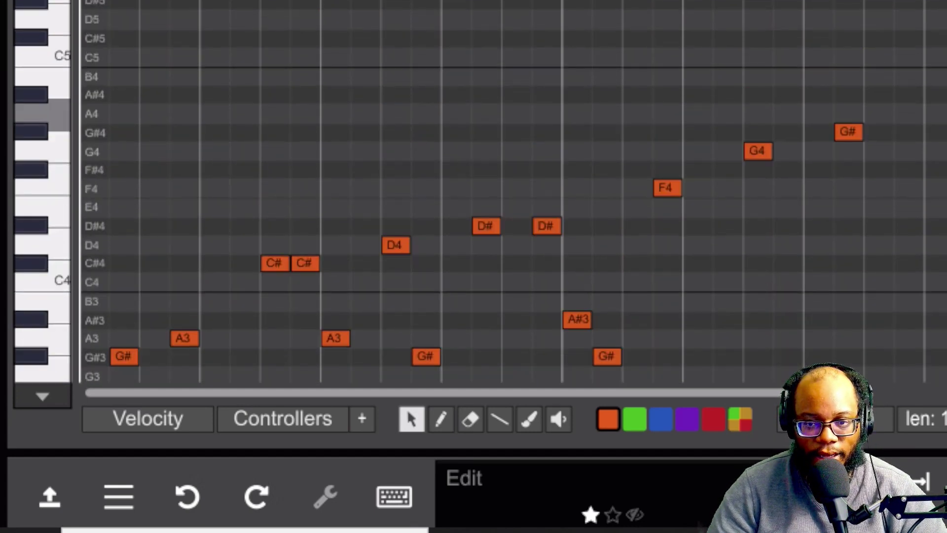
drag(937, 56, 81, 383)
key(Delete)
scroll(597, 290, up, 4)
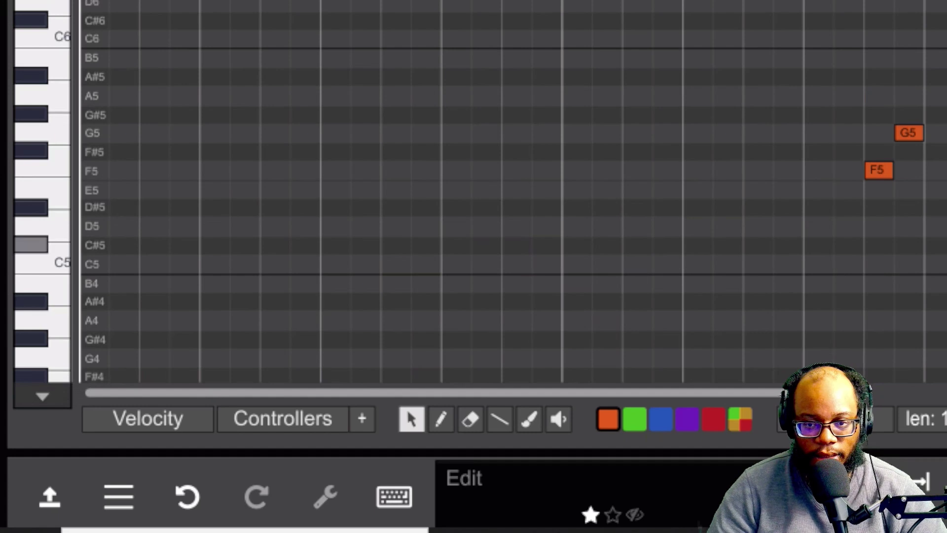
drag(937, 130, 776, 254)
key(Delete)
- Pencil five quarter-beat A3 notes spaced half a beat apart, beginning at the start of the clip
scroll(400, 102, down, 9)
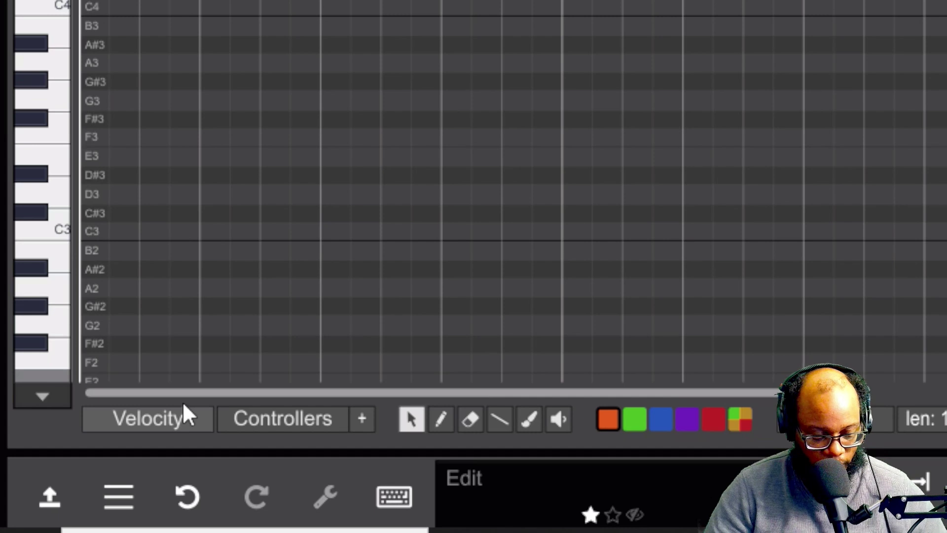
scroll(165, 138, down, 3)
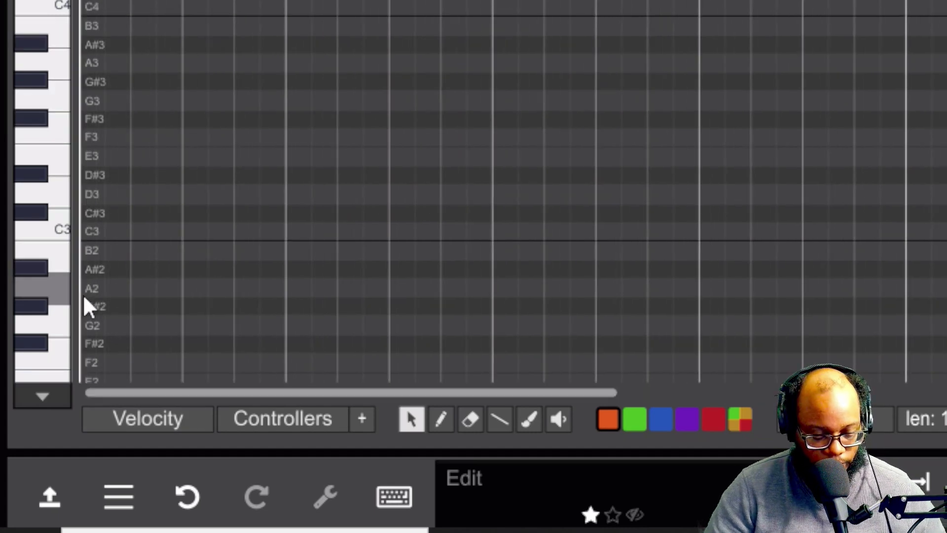
scroll(85, 286, up, 2)
scroll(93, 277, up, 3)
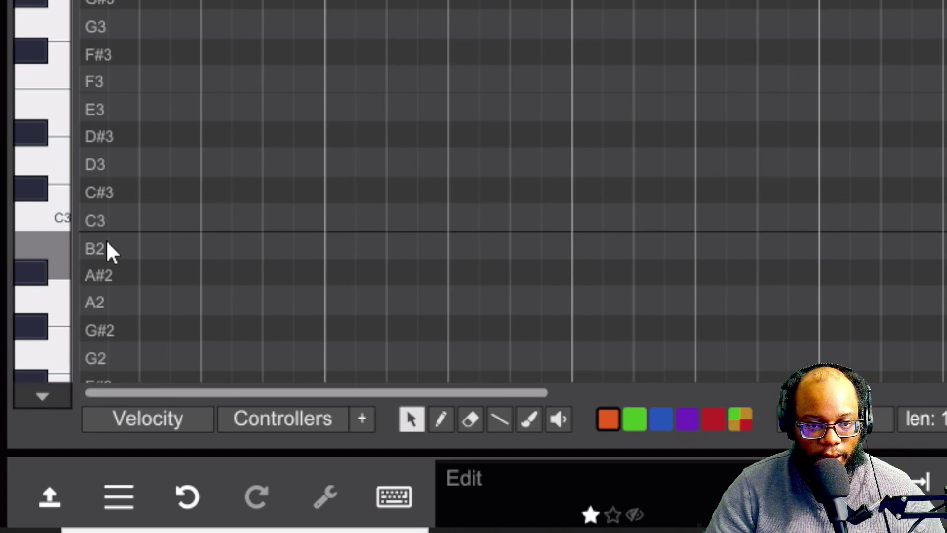
scroll(128, 237, up, 3)
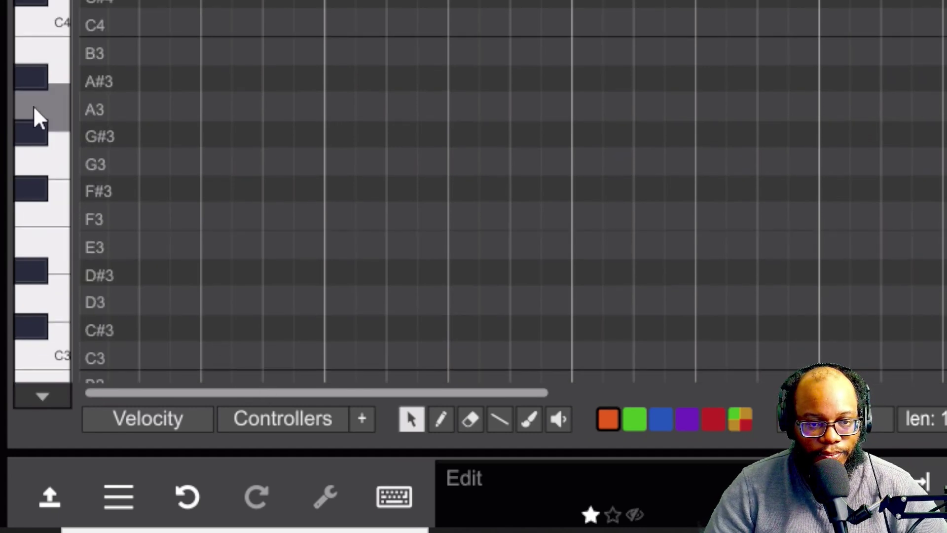
click(439, 419)
click(94, 115)
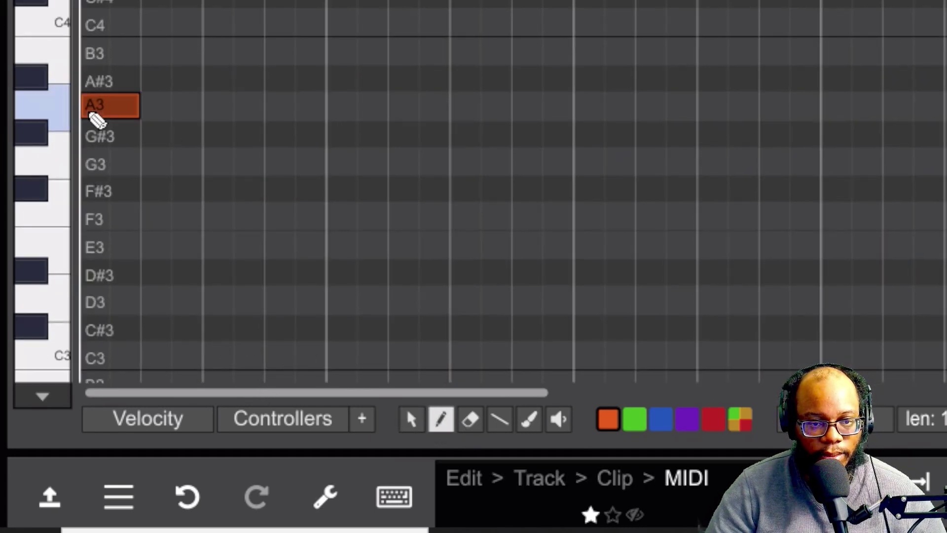
click(222, 111)
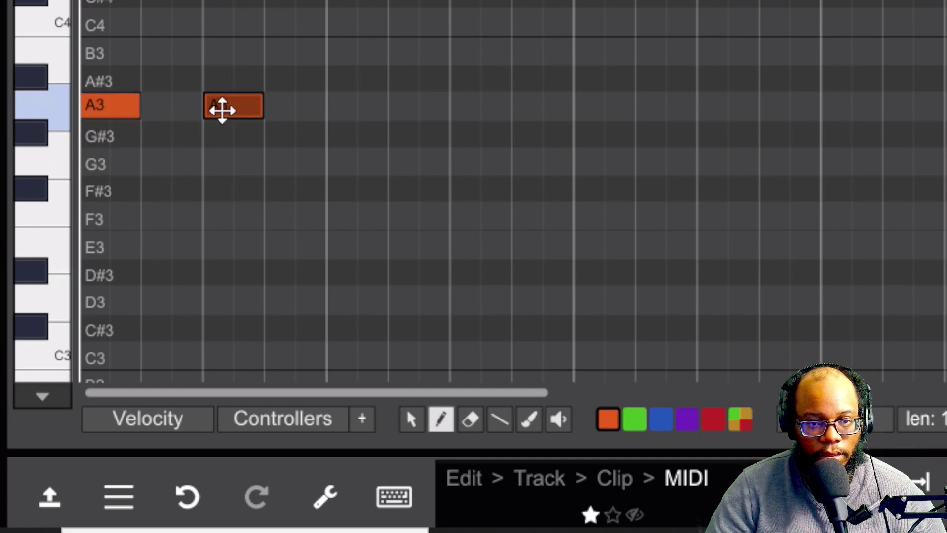
click(353, 111)
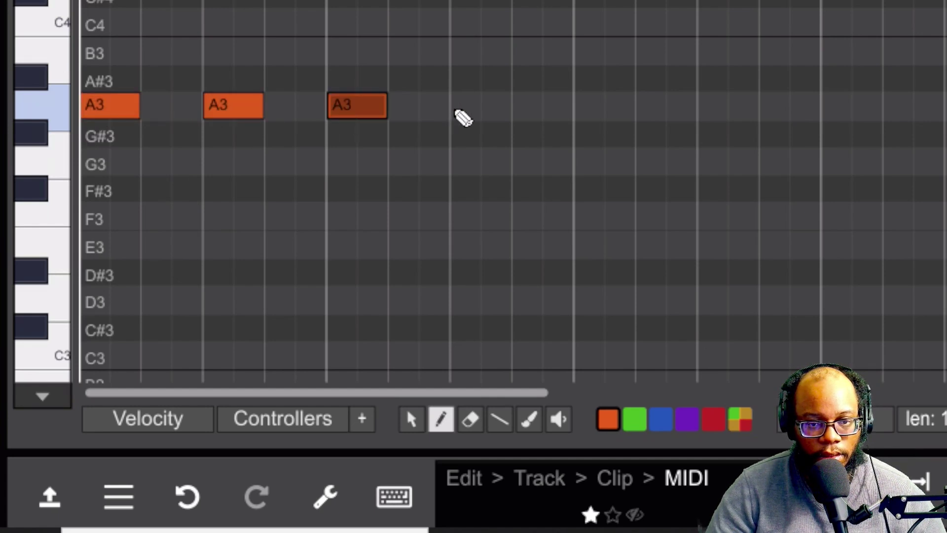
click(463, 114)
click(599, 122)
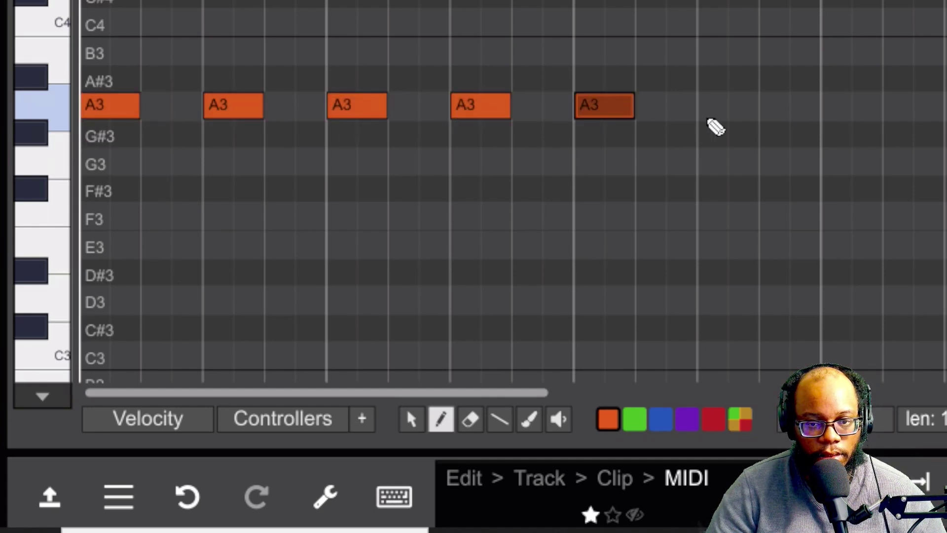
- Pencil a sixth and a seventh A3 note at the same half-beat spacing while playing the clip back
click(715, 125)
key(space)
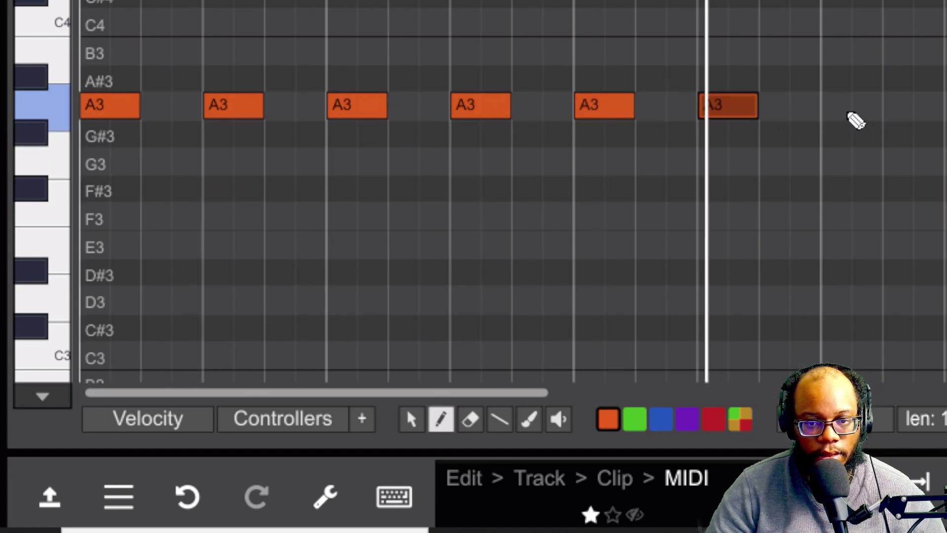
click(851, 118)
key(space)
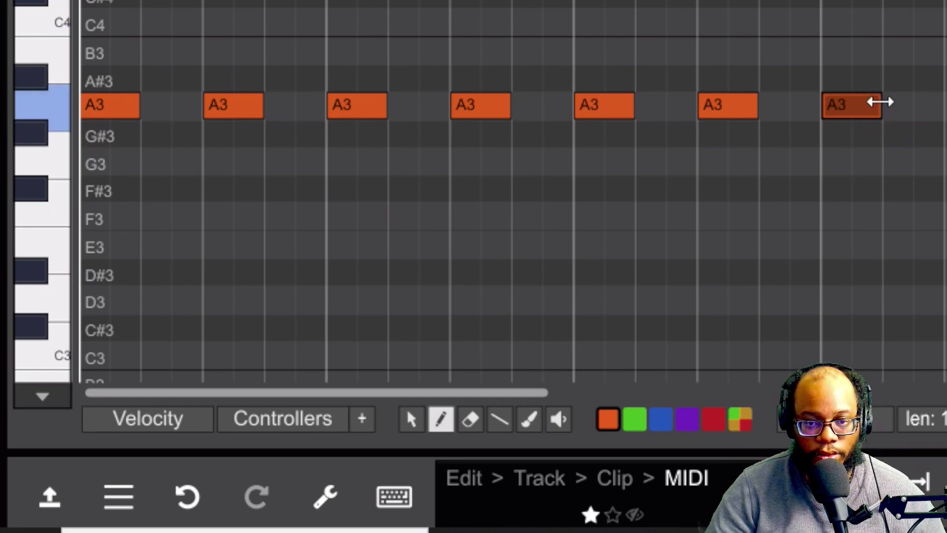
- Try duplicating the last A3 note, and undo back to the first five A3 notes
key(ctrl+d)
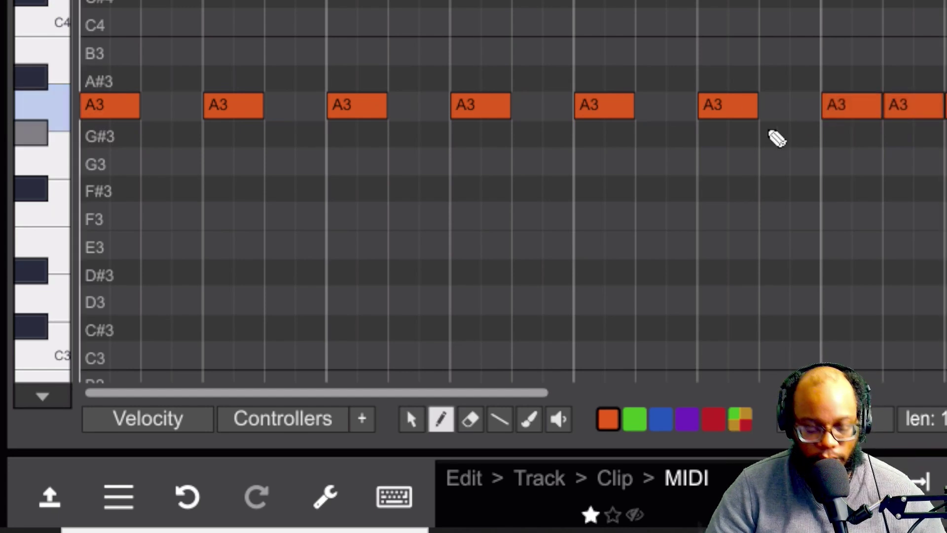
key(ctrl+z)
key(ctrl+z)
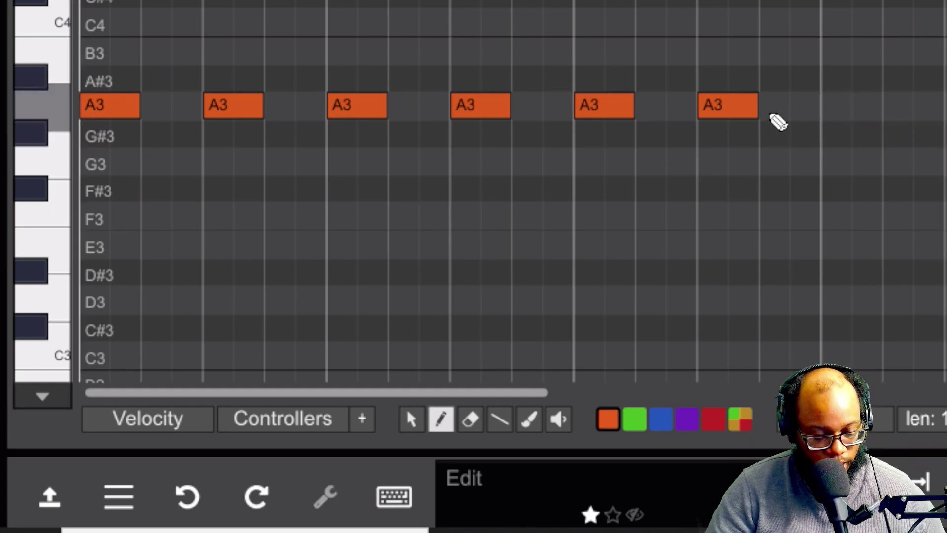
key(ctrl+z)
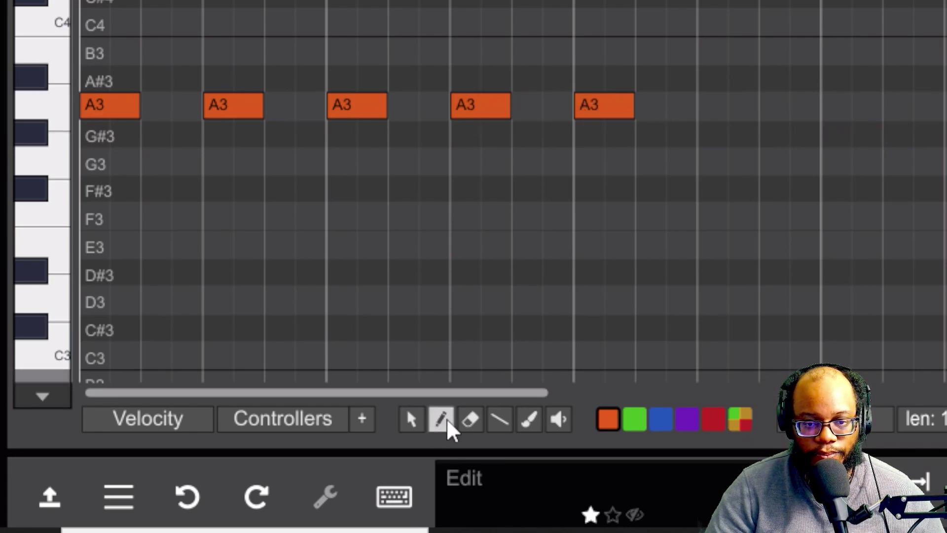
- Duplicate all five A3 notes together further along the clip and play the clip back
click(412, 420)
mouse_move(606, 103)
mouse_down()
mouse_move(127, 105)
mouse_move(596, 116)
mouse_up()
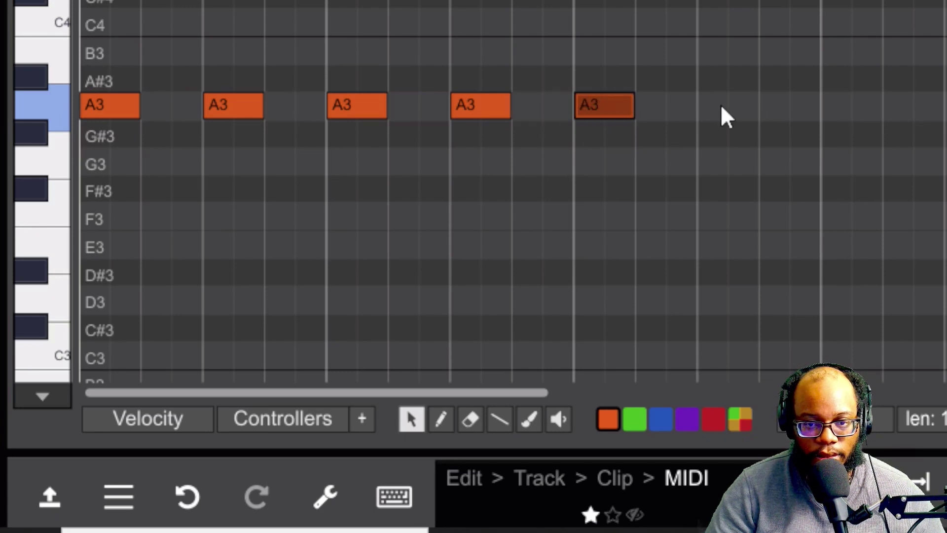
drag(690, 93, 81, 143)
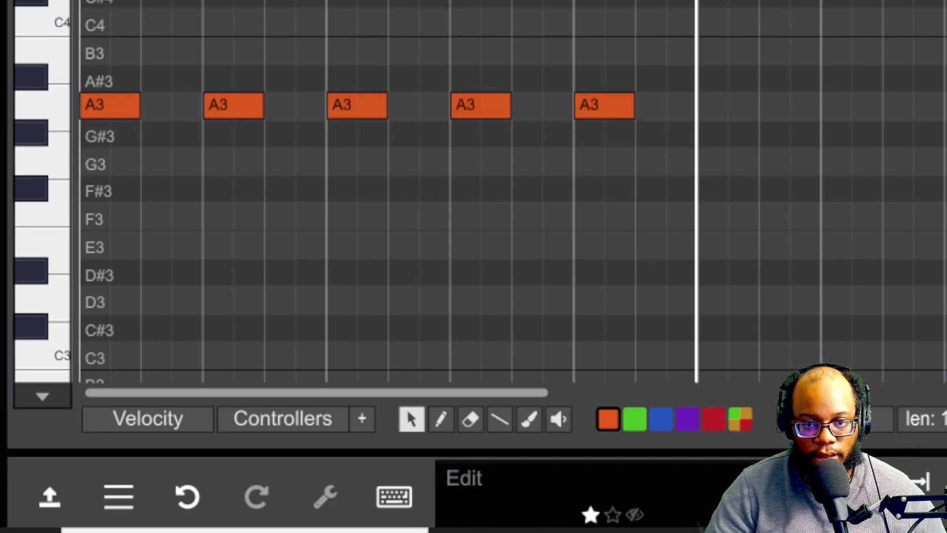
key(ctrl+d)
click(834, 169)
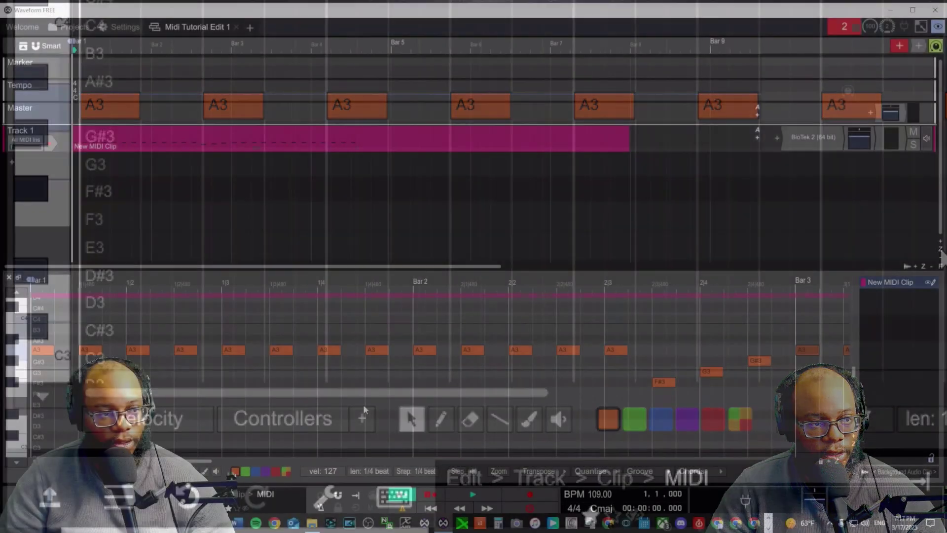
key(space)
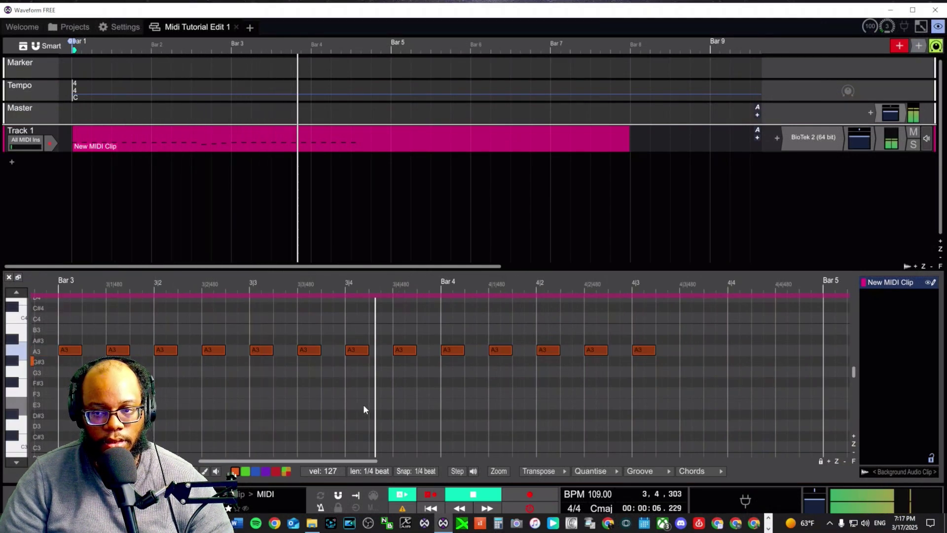
key(space)
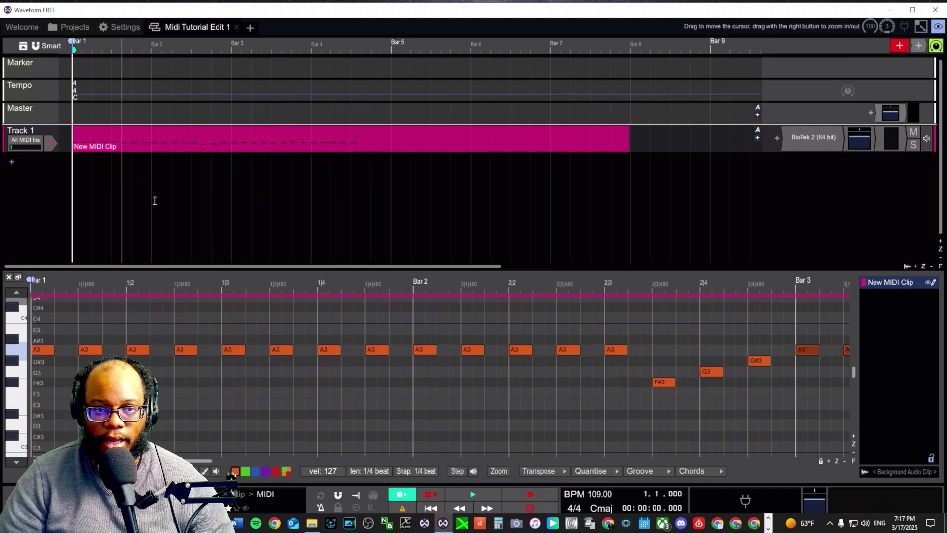
- Add a single second track and insert a new step clip on it, spanning from bar 1 to bar 5
click(12, 162)
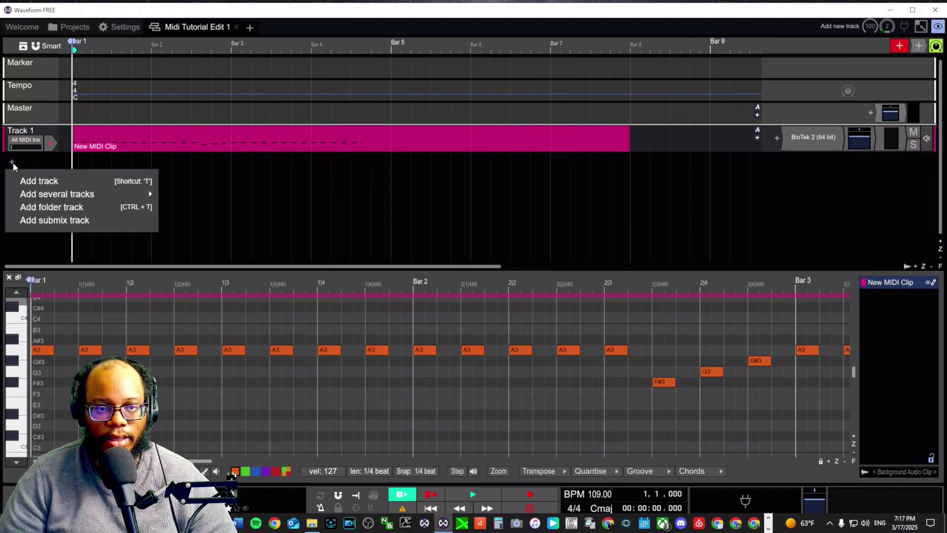
click(63, 182)
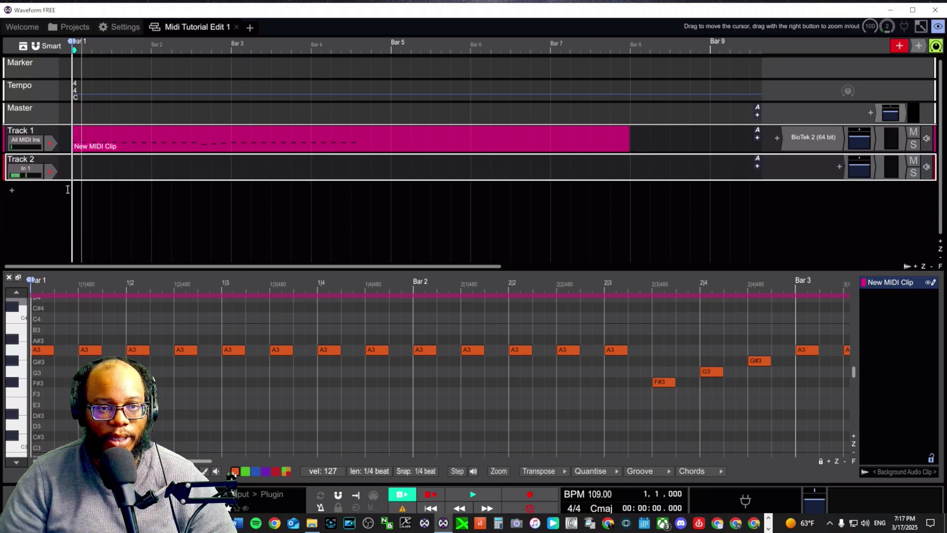
right_click(89, 169)
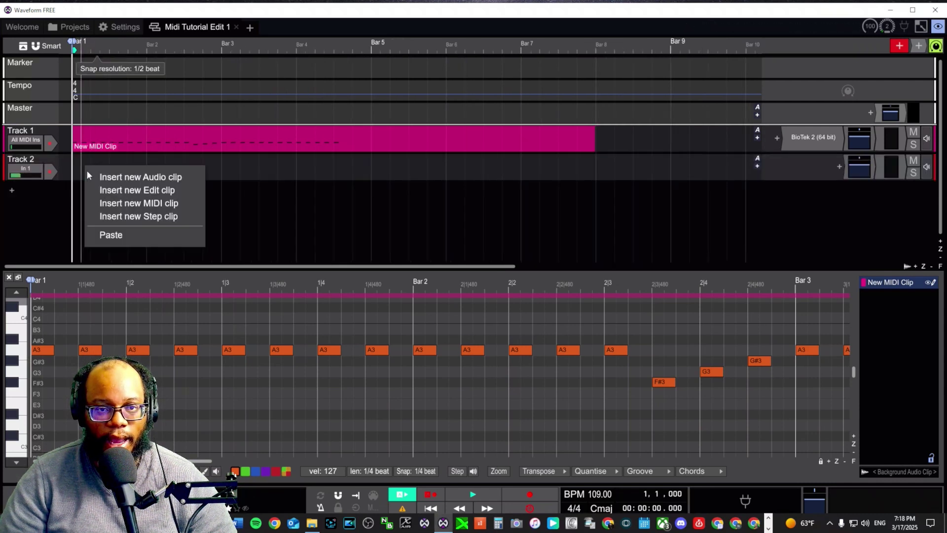
click(152, 217)
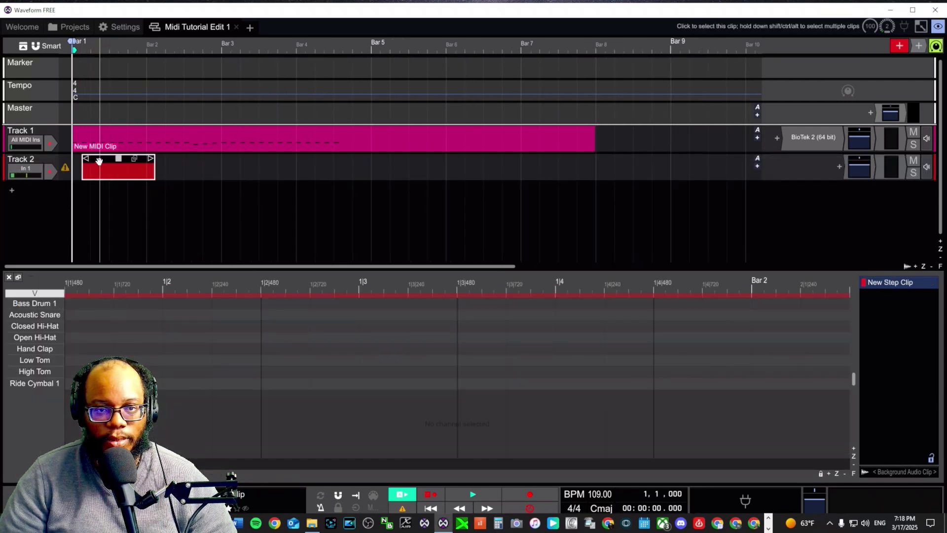
drag(146, 169, 370, 166)
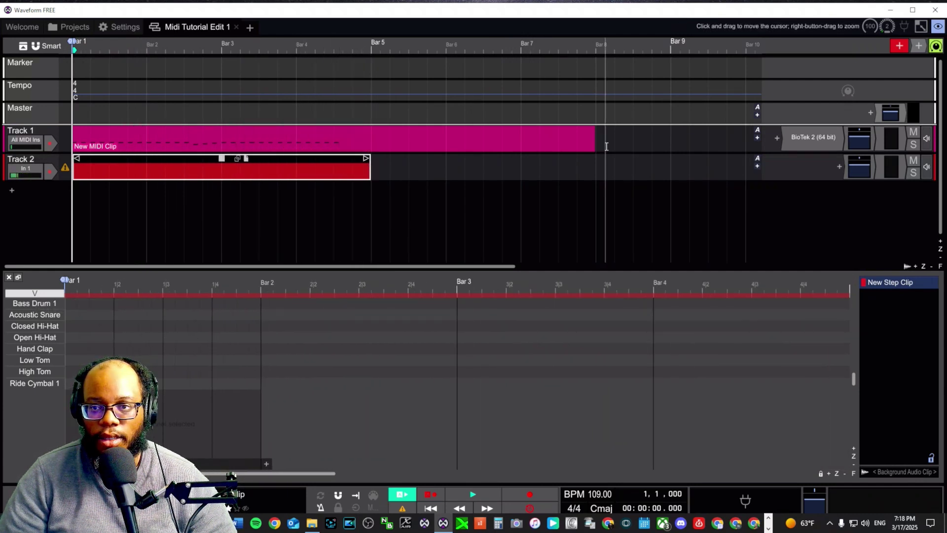
- Shorten the MIDI clip on Track 1 so it ends at bar 5, and select the step clip on Track 2
click(589, 143)
drag(593, 138, 370, 148)
click(111, 173)
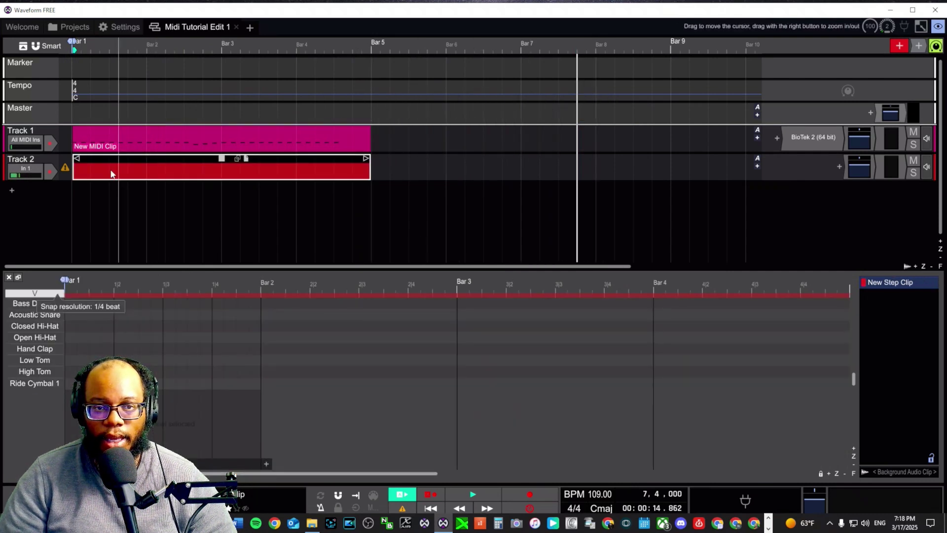
- Add Waveform's Micro Drum Sampler instrument to Track 2 and move its window clear of the step editor
click(839, 168)
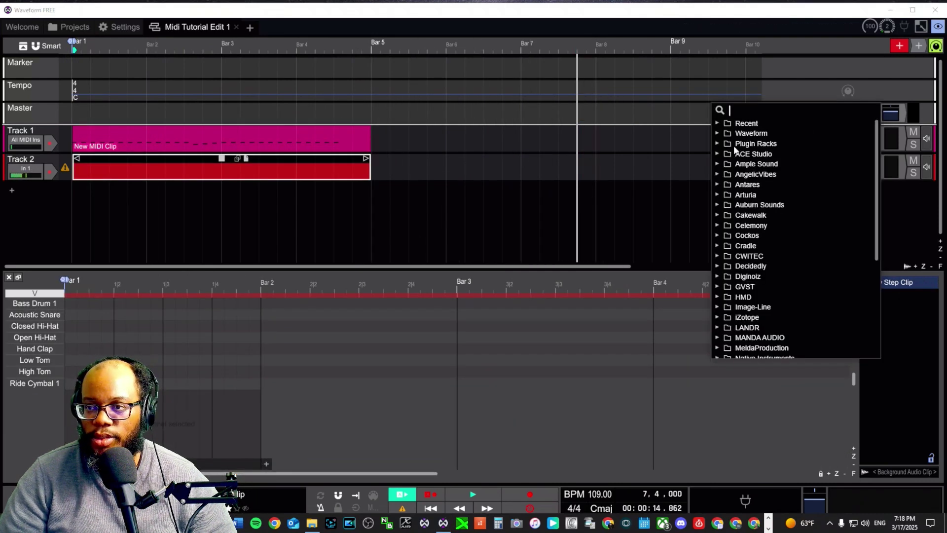
click(716, 133)
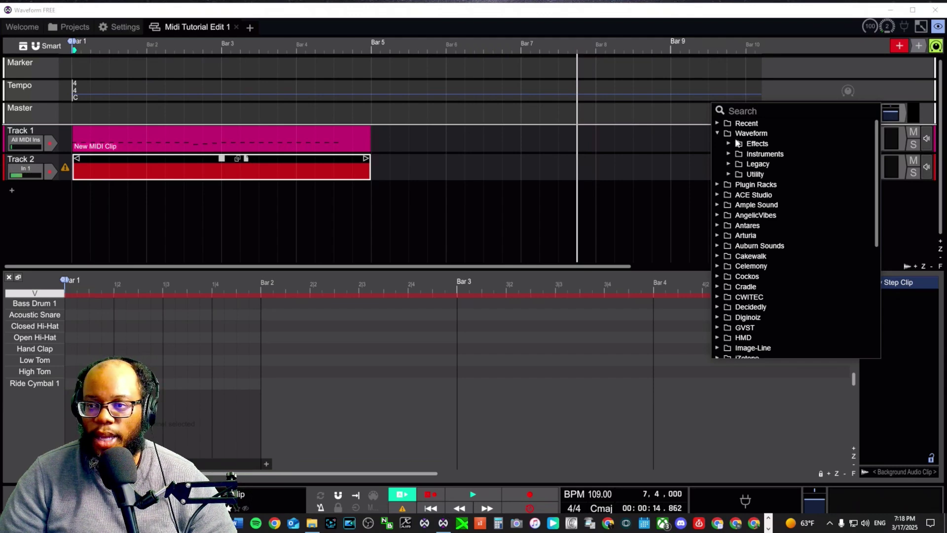
click(729, 154)
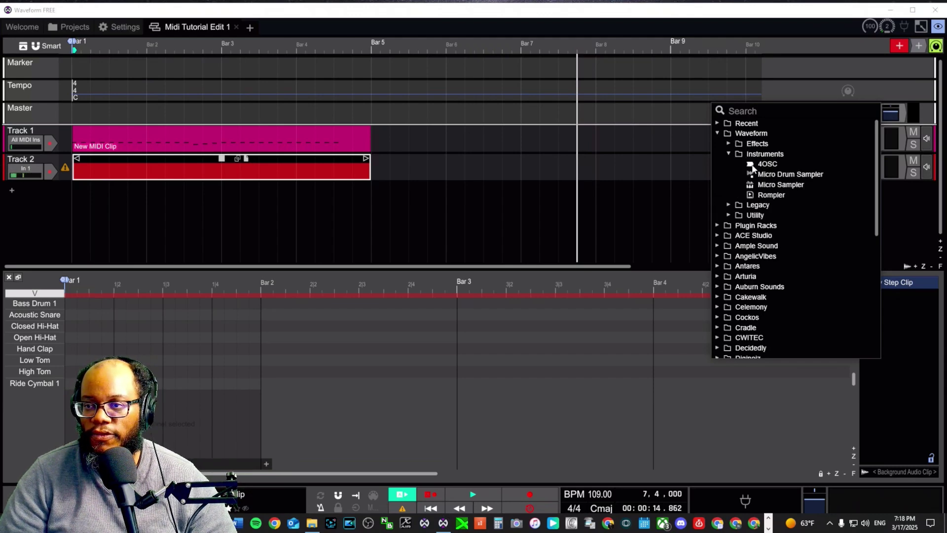
click(765, 175)
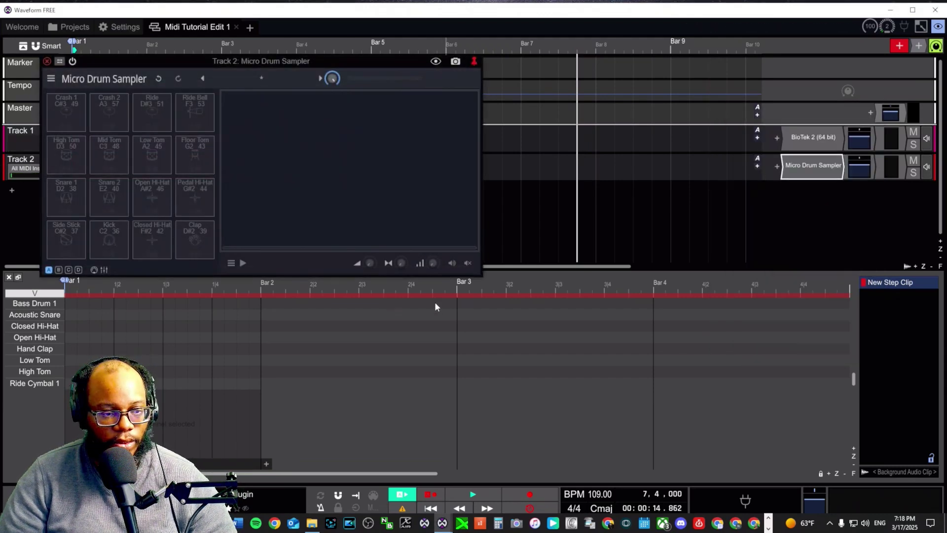
drag(271, 63, 574, 66)
- Load the MA Trap Kit preset in the sampler and audition its Kick 1, Kick 2, Rim and Snare pads
click(558, 80)
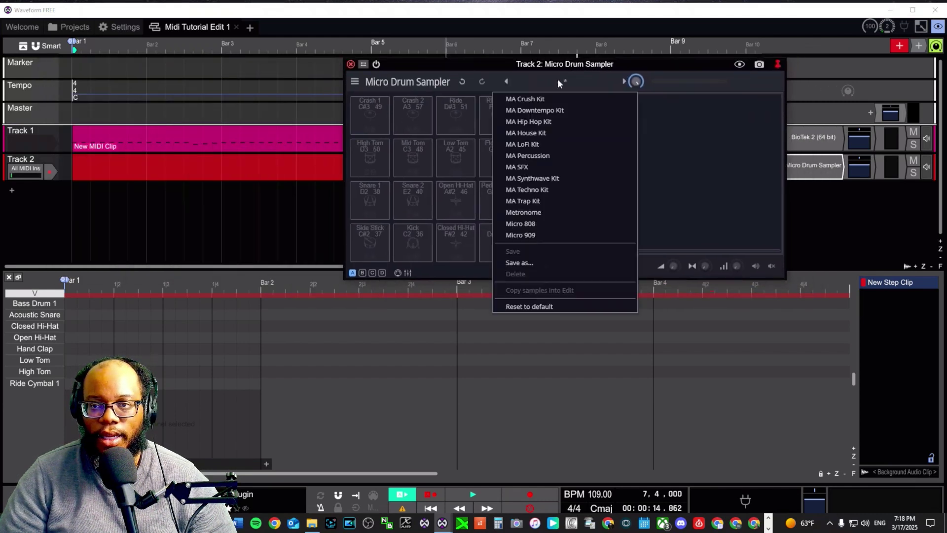
click(523, 201)
click(363, 247)
click(371, 192)
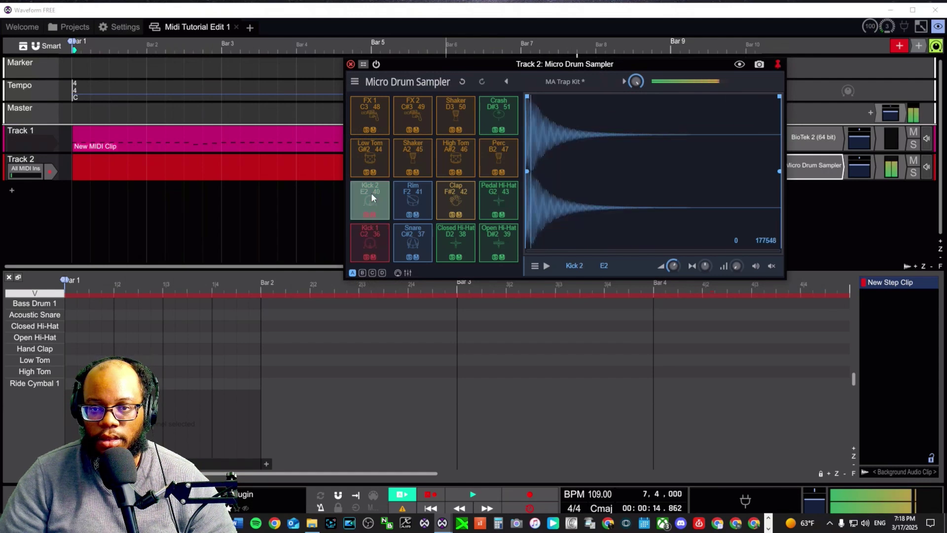
click(407, 191)
click(413, 246)
click(368, 187)
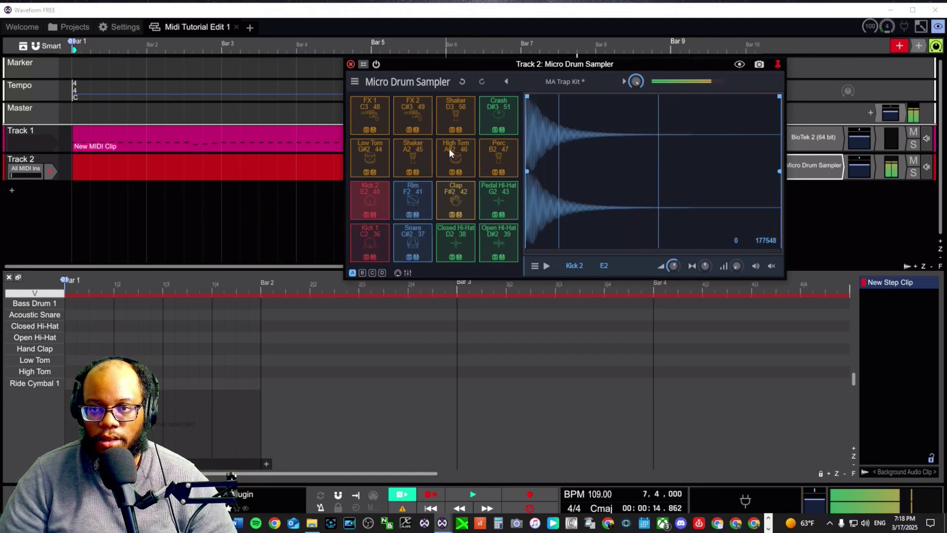
- Try the MA Hip Hop Kit, switch to the MA Downtempo Kit, and audition its Kick 1 and Snare pads
click(561, 84)
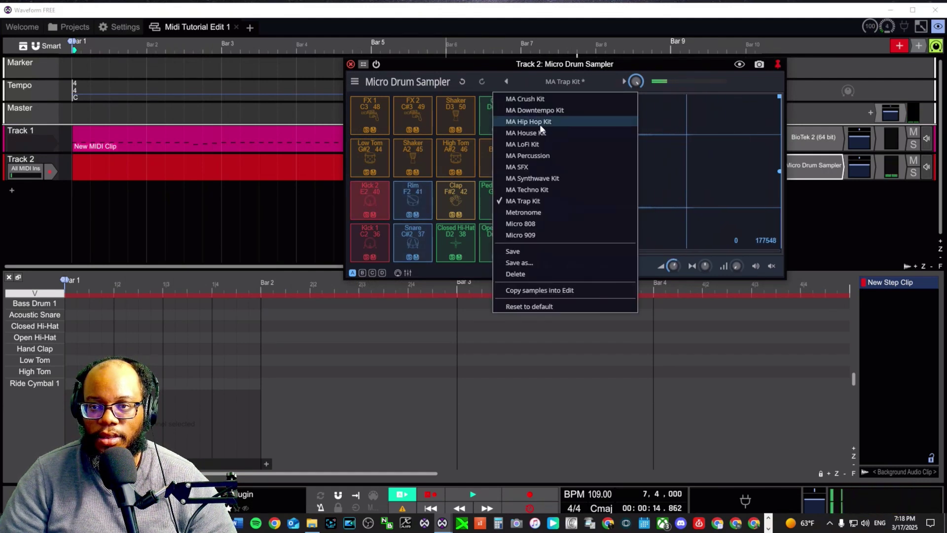
click(540, 122)
click(560, 82)
click(549, 111)
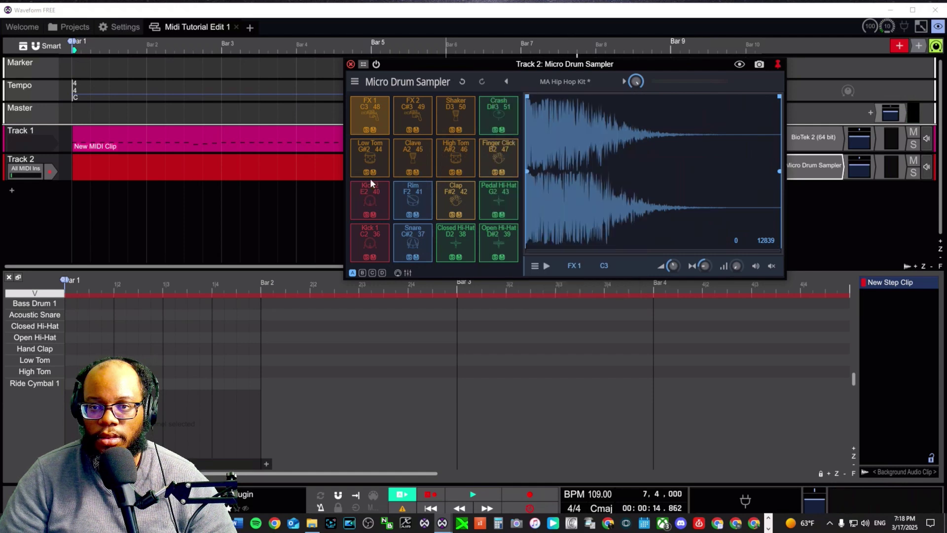
click(369, 245)
click(397, 238)
click(382, 237)
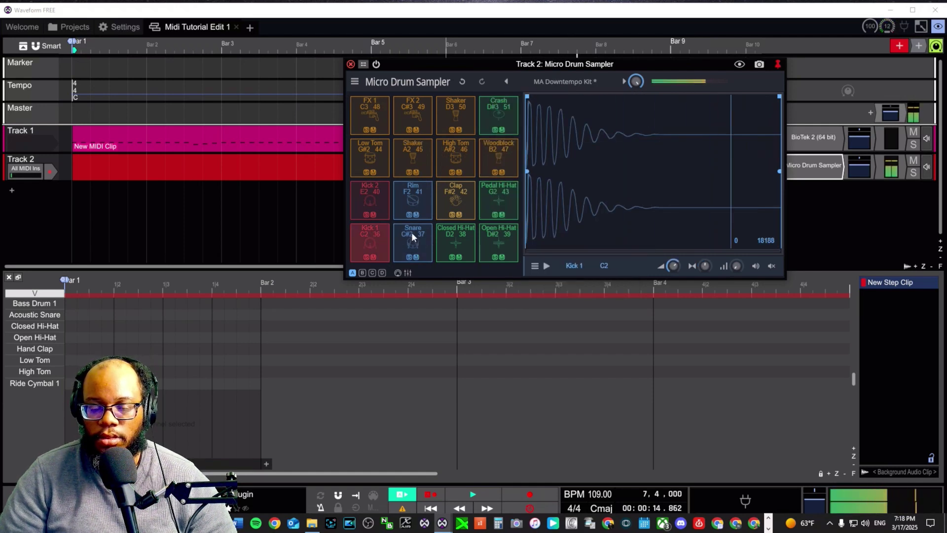
click(411, 232)
key(space)
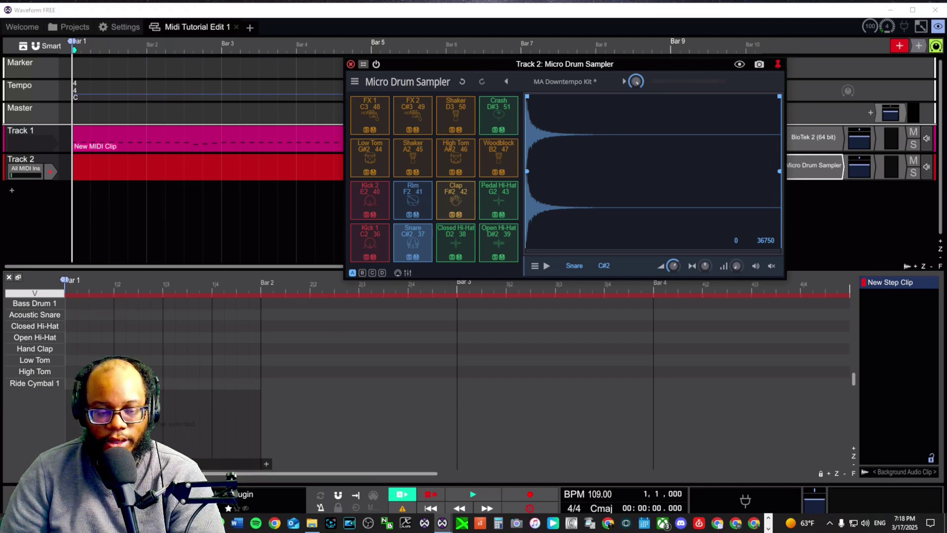
- Place Bass Drum 1 hits on steps 1, 5, 9 and 13 of the step clip and play the pattern back
scroll(159, 346, up, 2)
scroll(58, 295, up, 4)
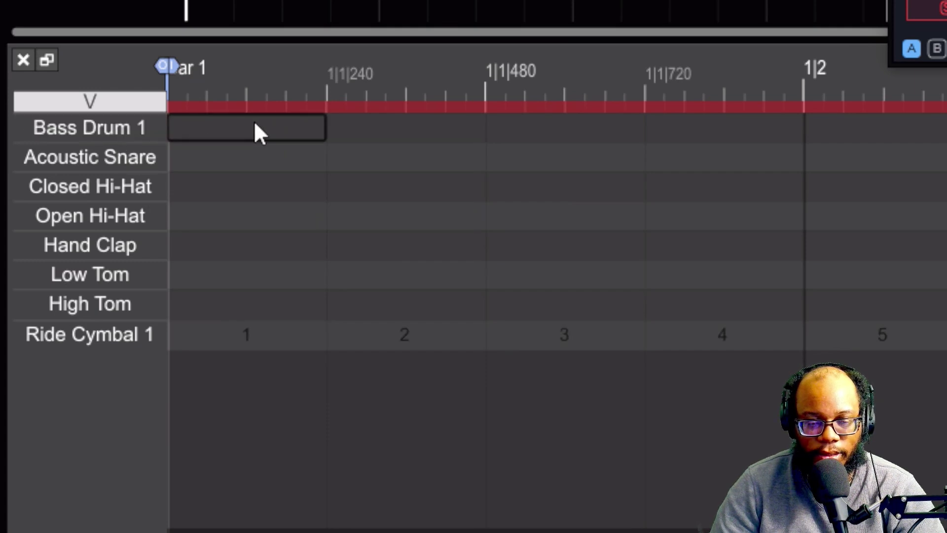
click(255, 124)
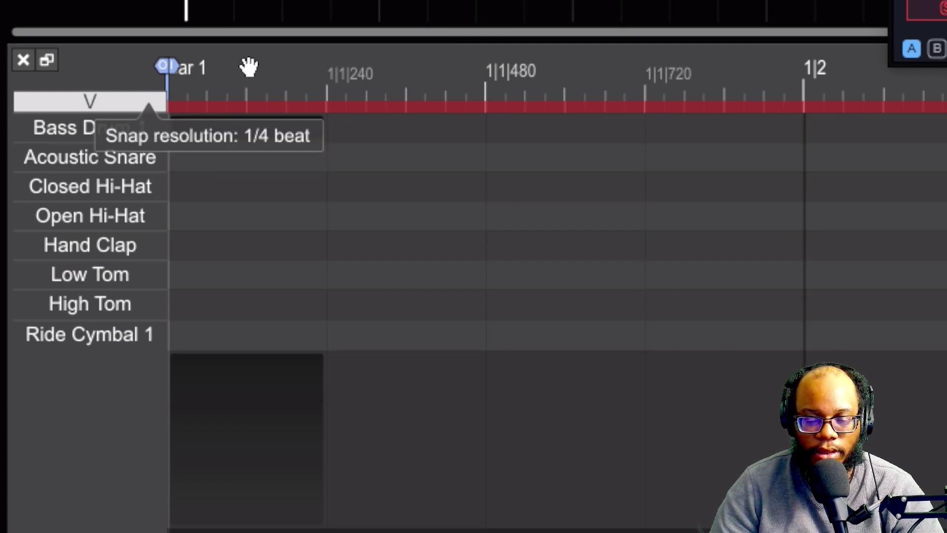
click(528, 126)
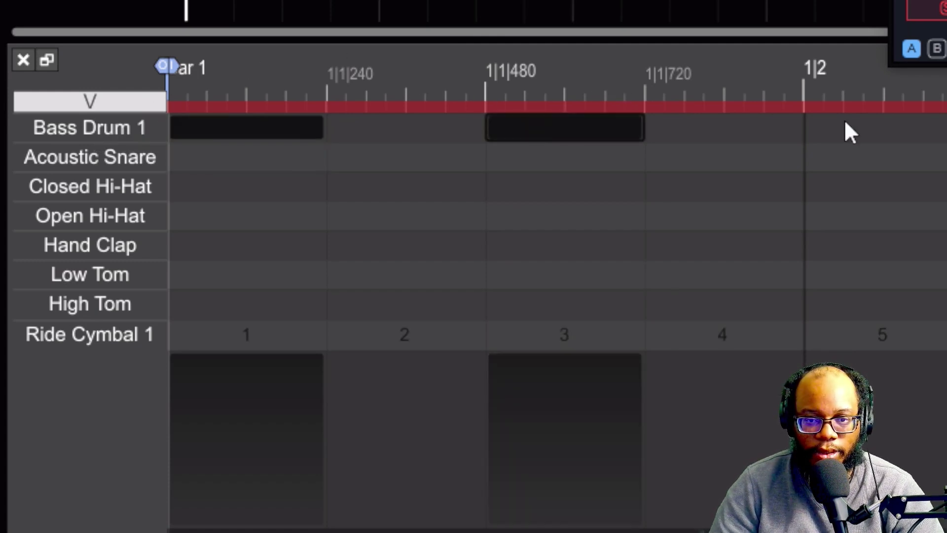
click(497, 132)
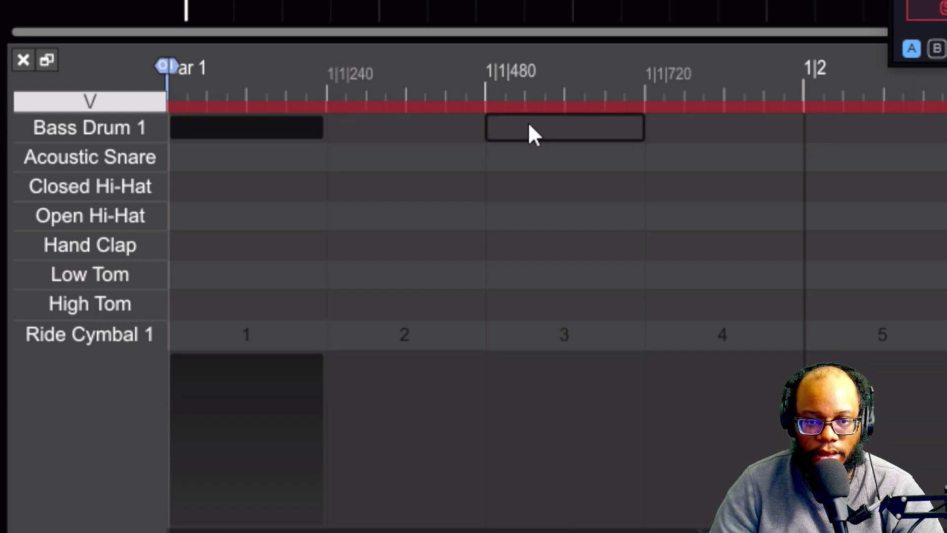
click(866, 132)
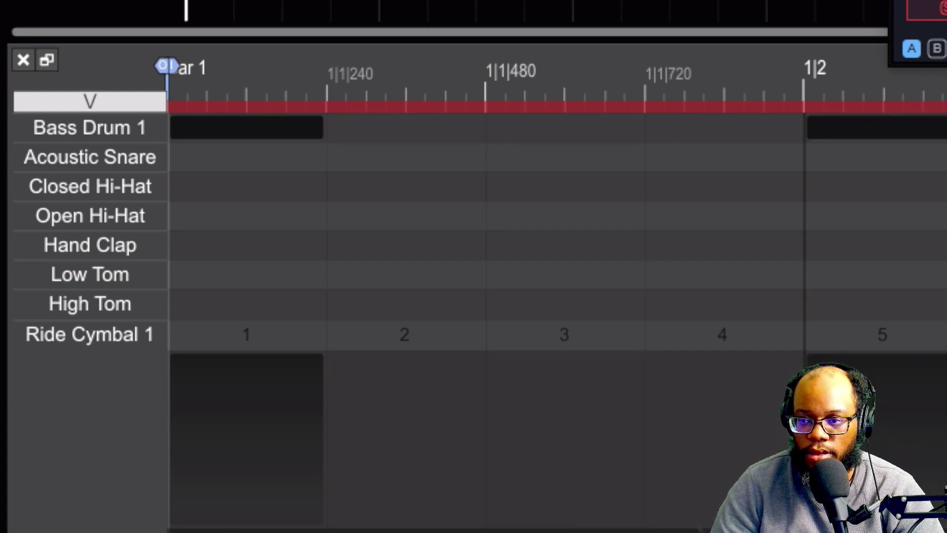
key(space)
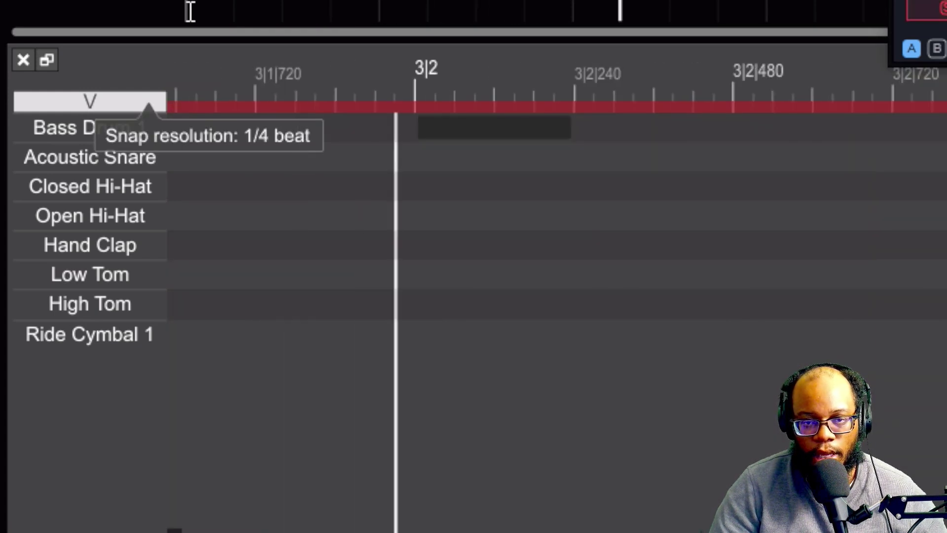
key(space)
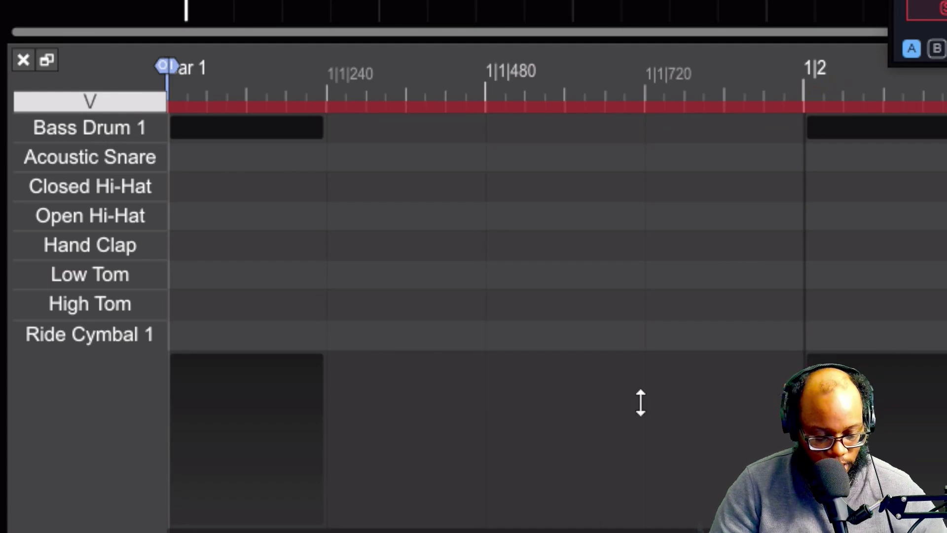
- Add a second pattern section using Variation 1 and turn that section into a new variation
scroll(638, 391, down, 6)
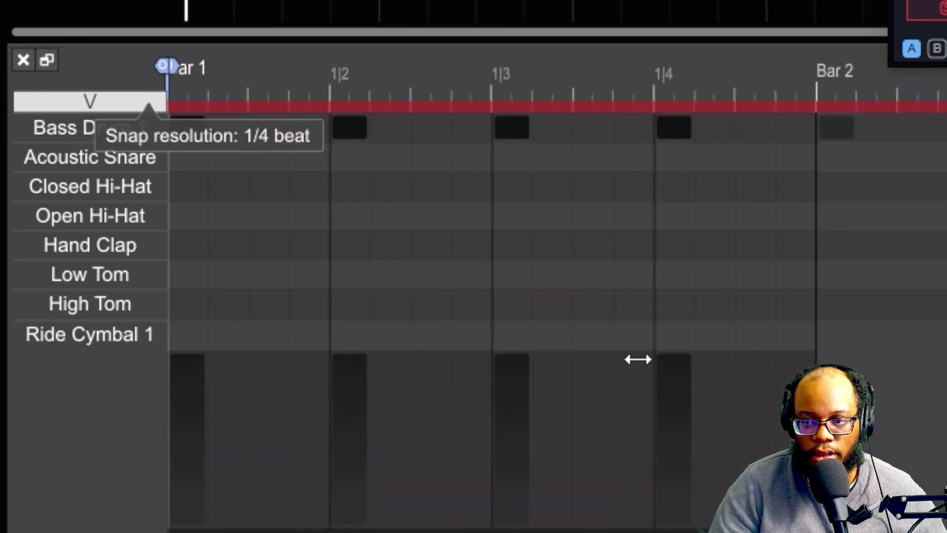
scroll(638, 360, down, 2)
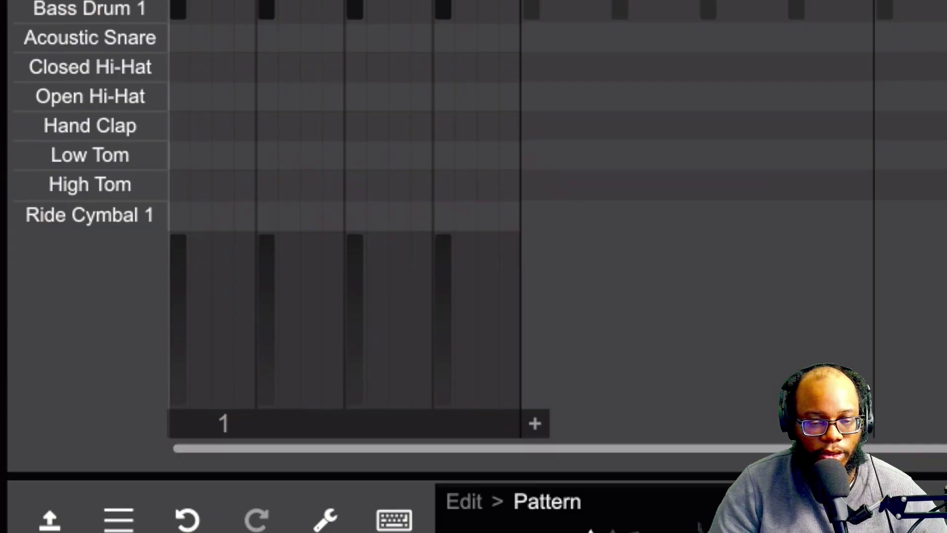
click(535, 423)
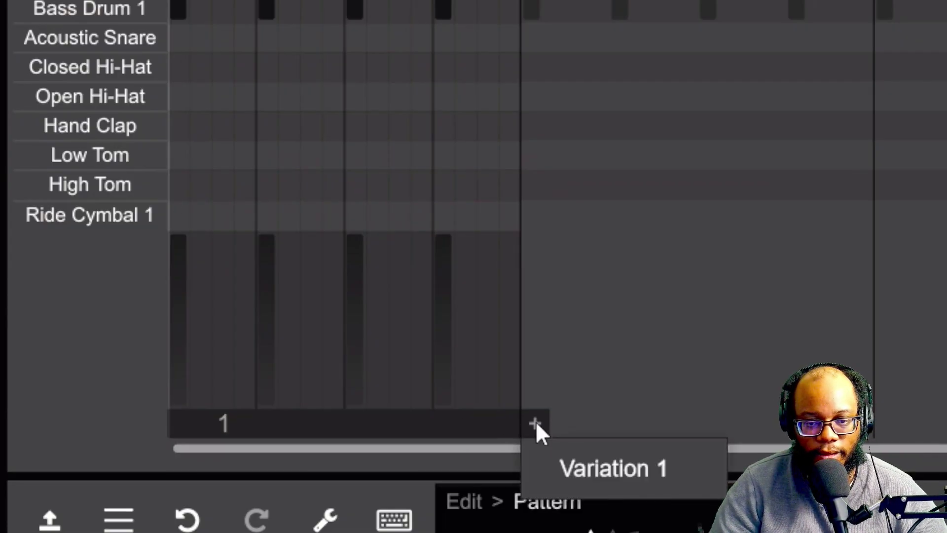
click(620, 471)
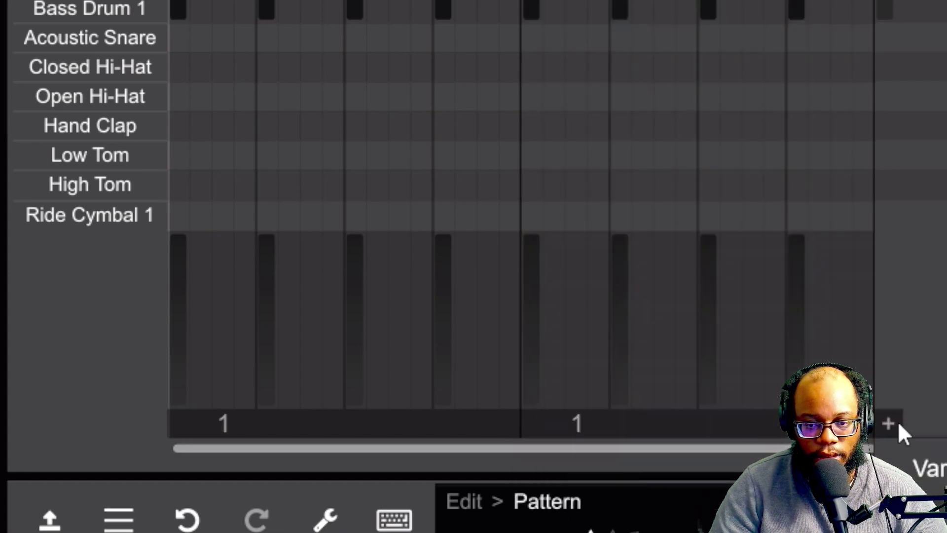
click(612, 430)
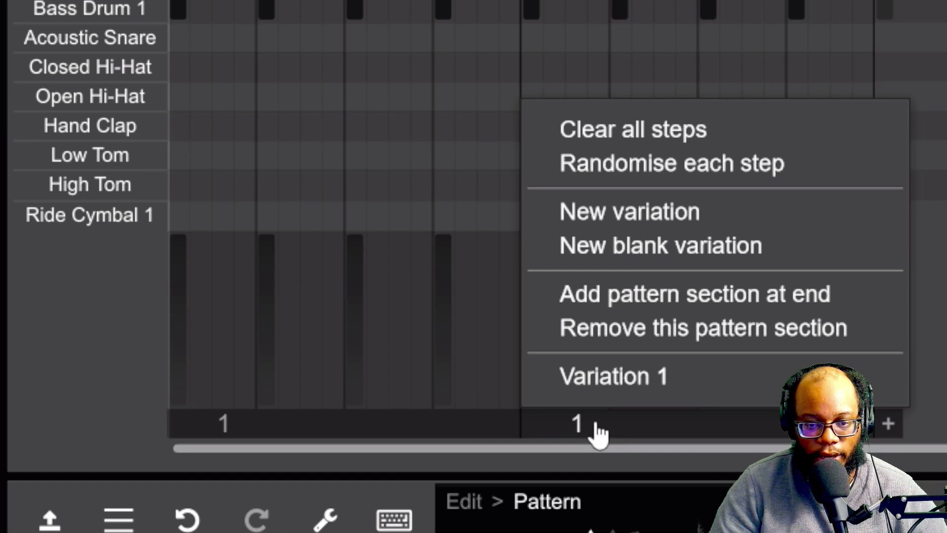
click(637, 211)
click(539, 424)
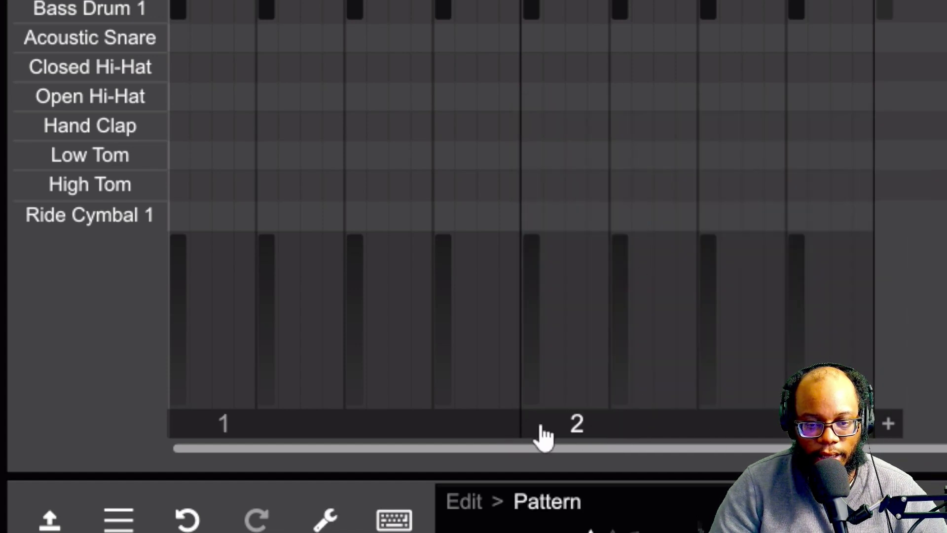
click(592, 429)
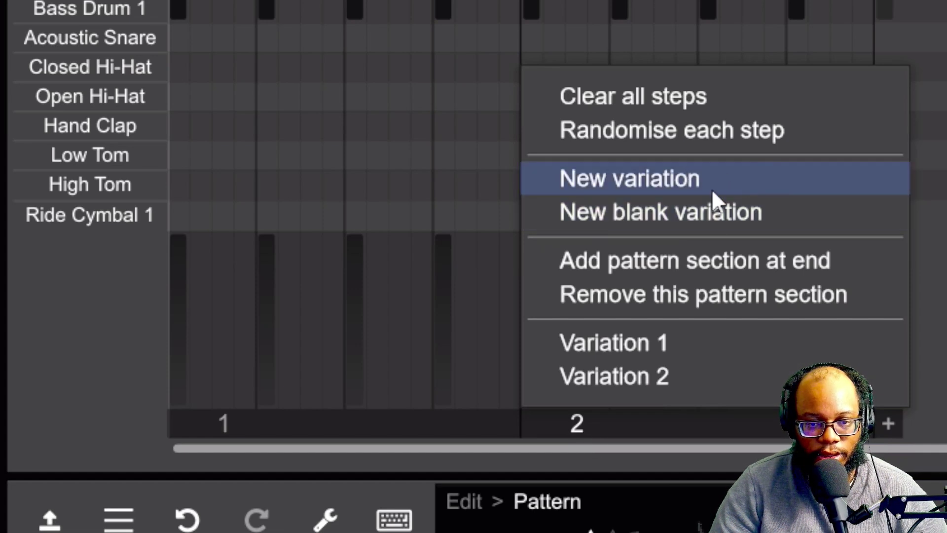
click(936, 258)
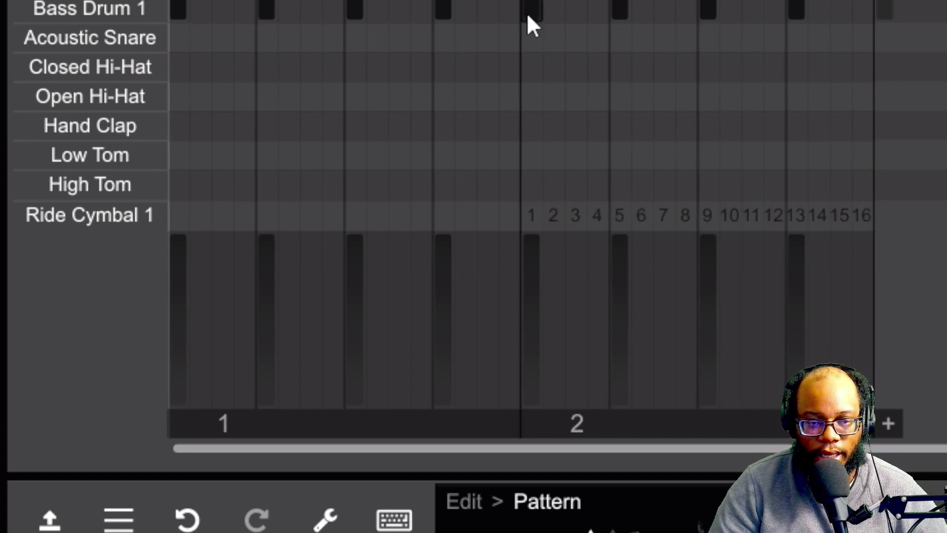
- In the second section, move the first Bass Drum 1 hit to step 2, add one on step 3, and play it back
scroll(522, 17, up, 3)
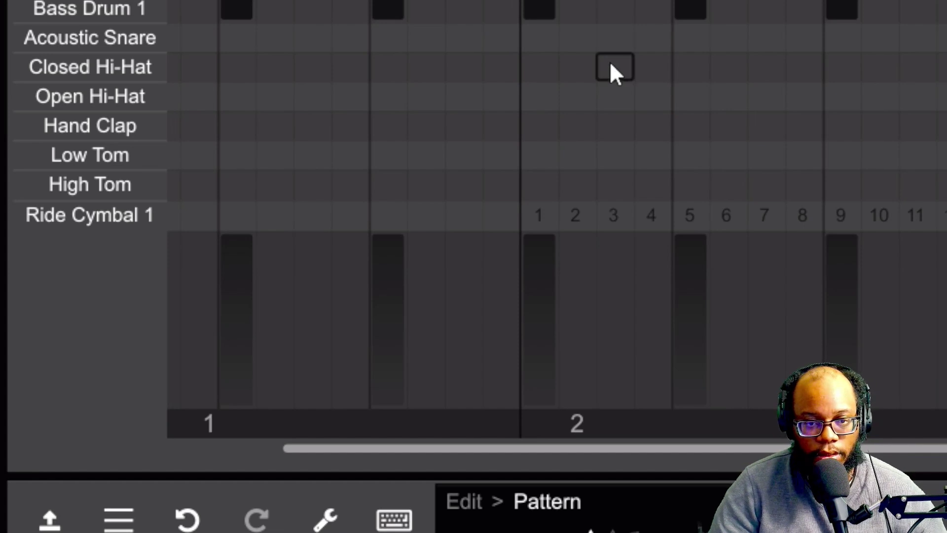
key(space)
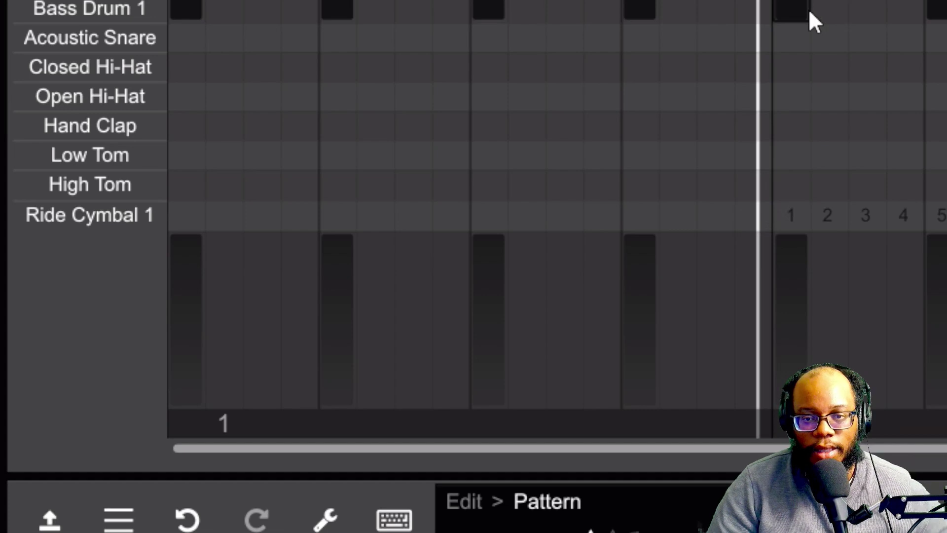
click(824, 10)
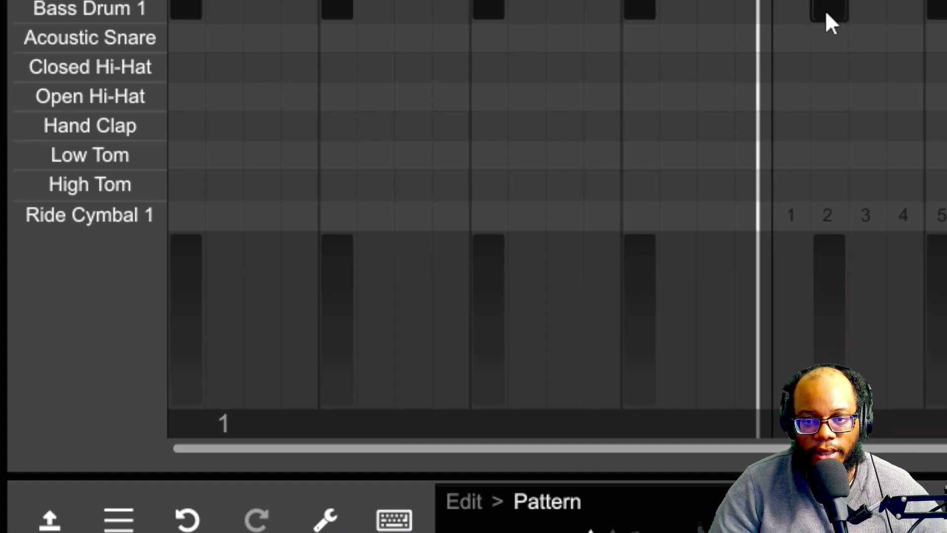
click(857, 10)
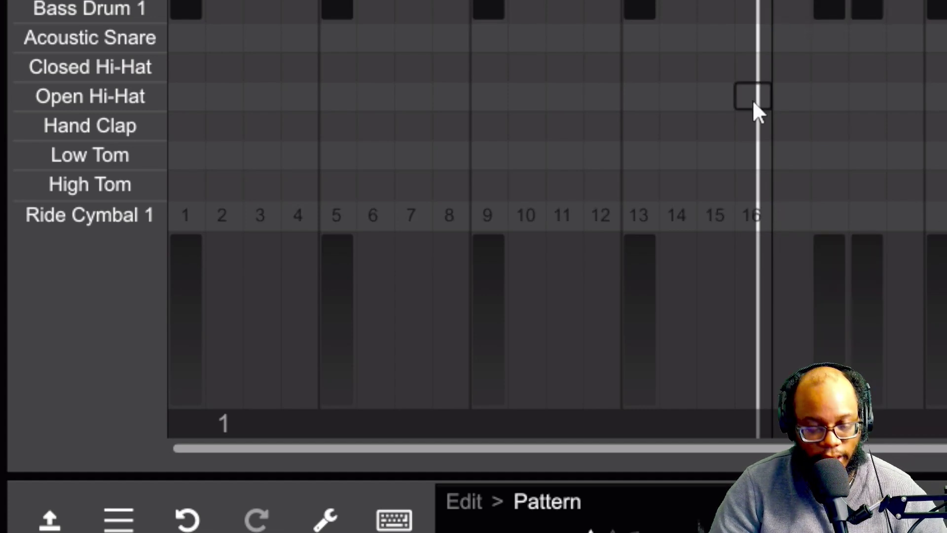
key(space)
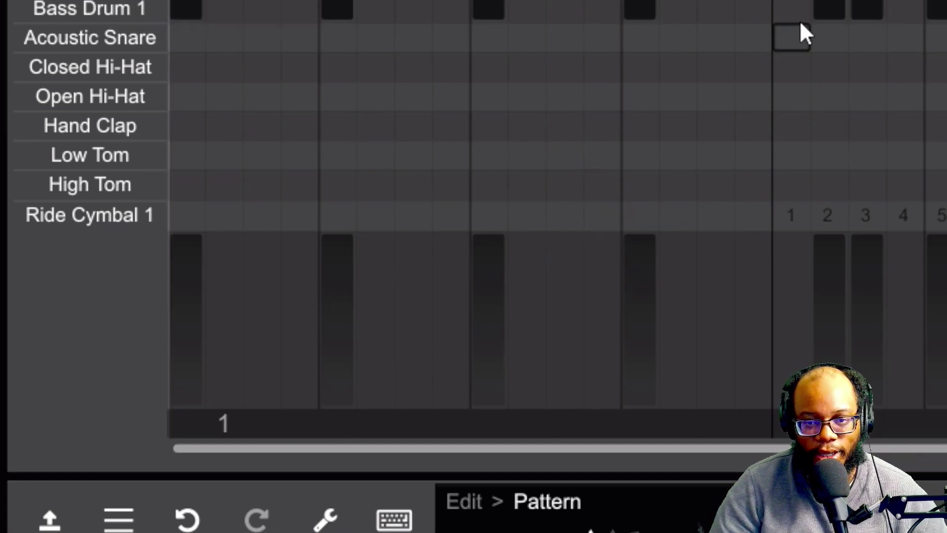
- Put the second section's Bass Drum 1 hit back on step 1, remove the one on step 2, and play the clip
click(791, 10)
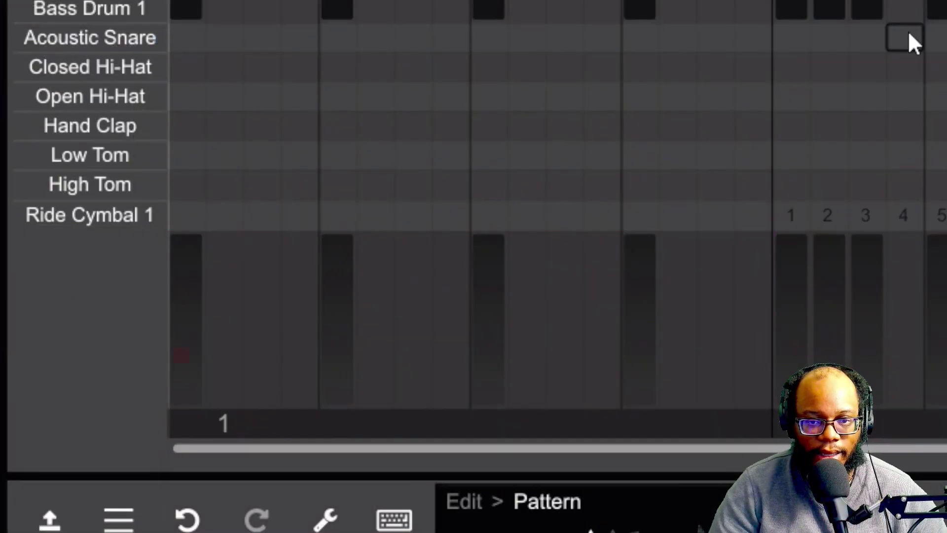
click(831, 15)
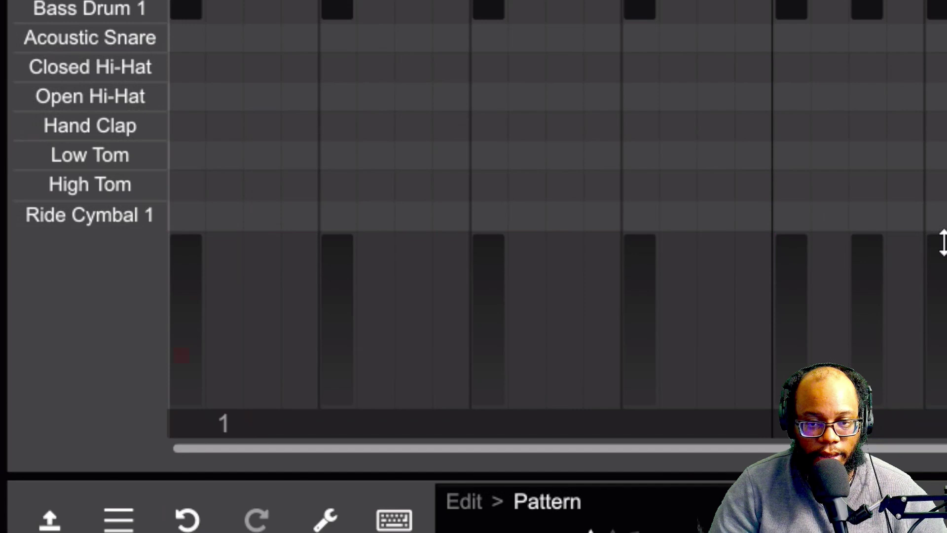
key(space)
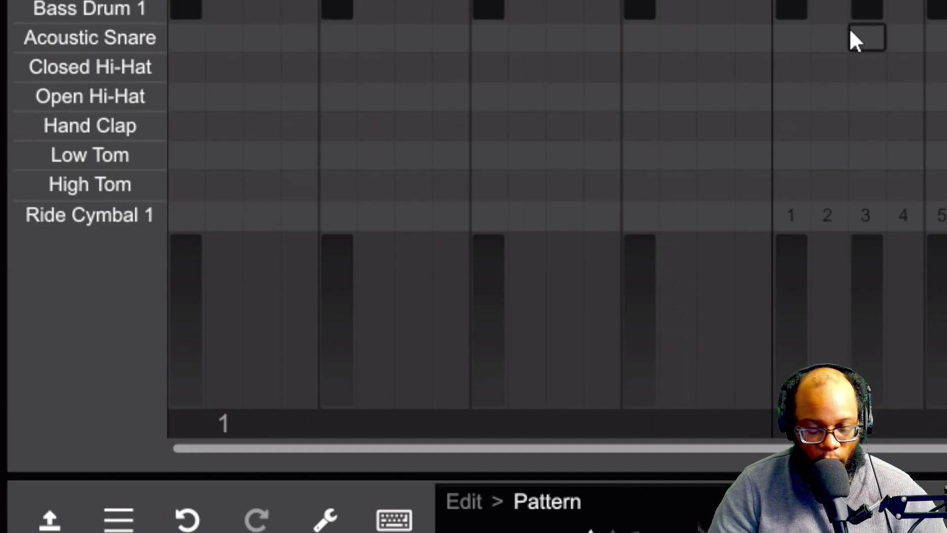
- Remove the second section's Bass Drum 1 hit on step 3 and open that section's options
click(865, 15)
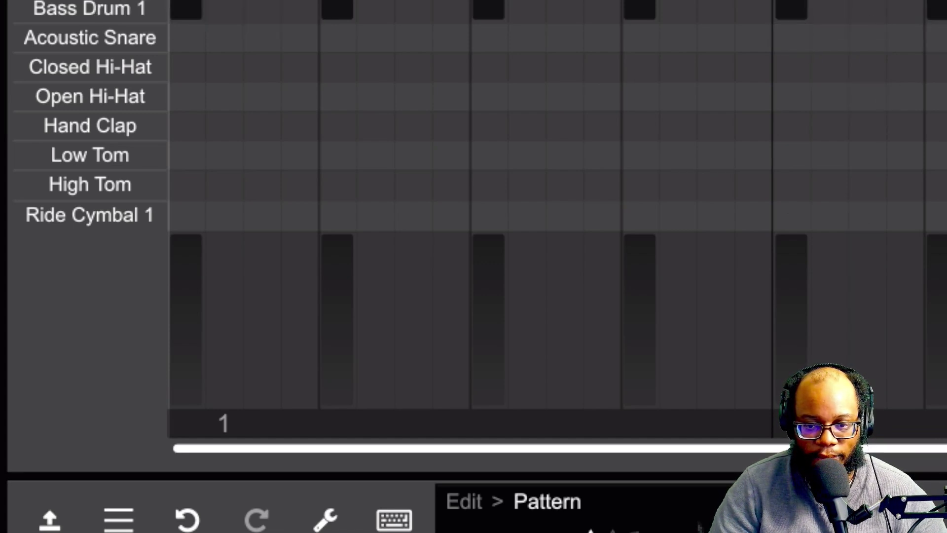
right_click(886, 426)
click(942, 346)
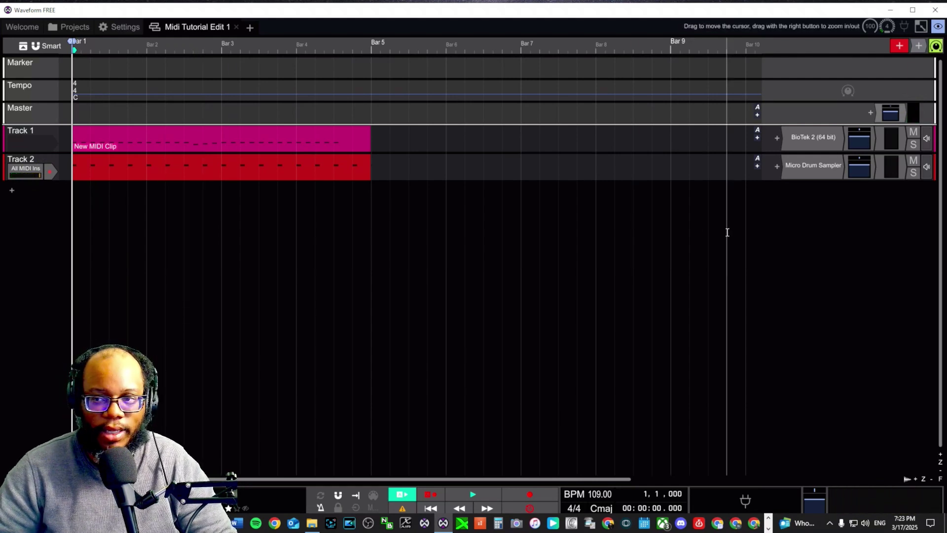
- Mute Track 1 and Track 2, and add a new track below them
click(913, 132)
click(913, 161)
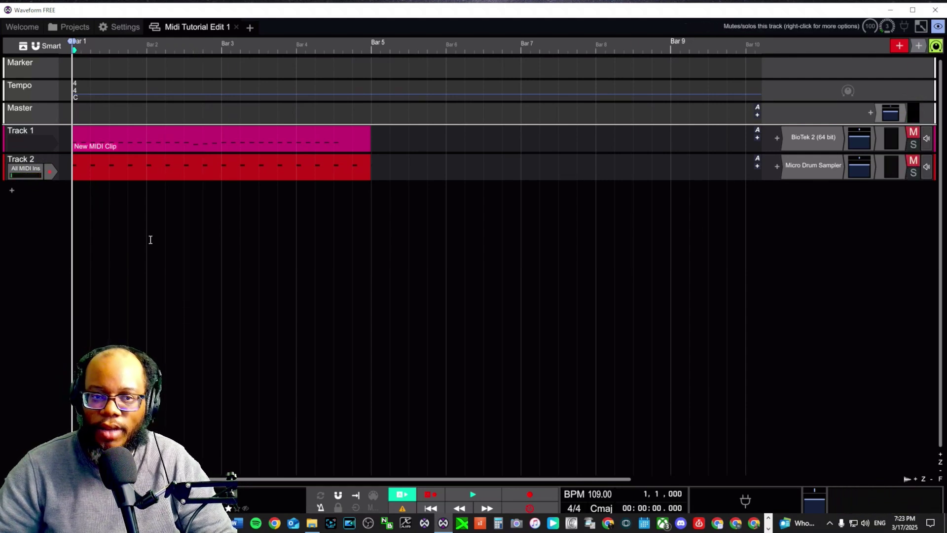
click(10, 192)
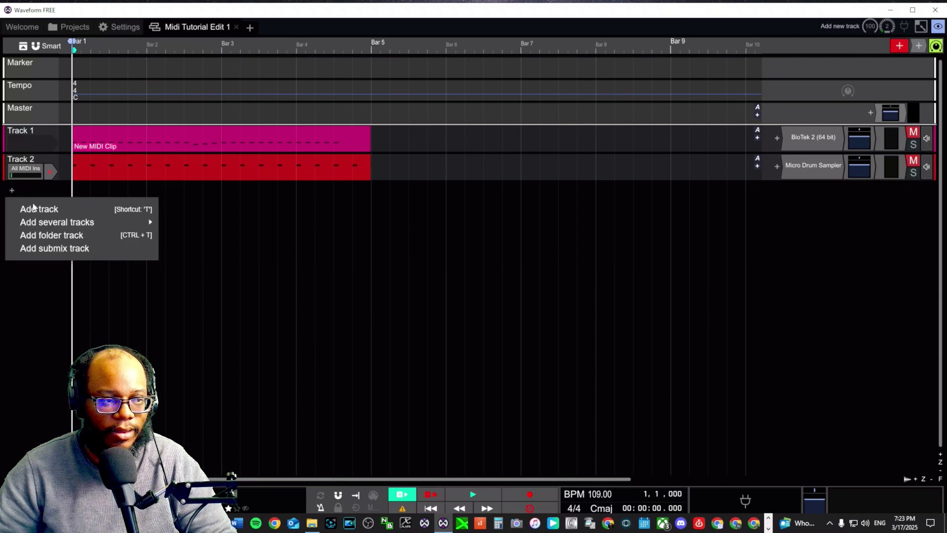
click(35, 207)
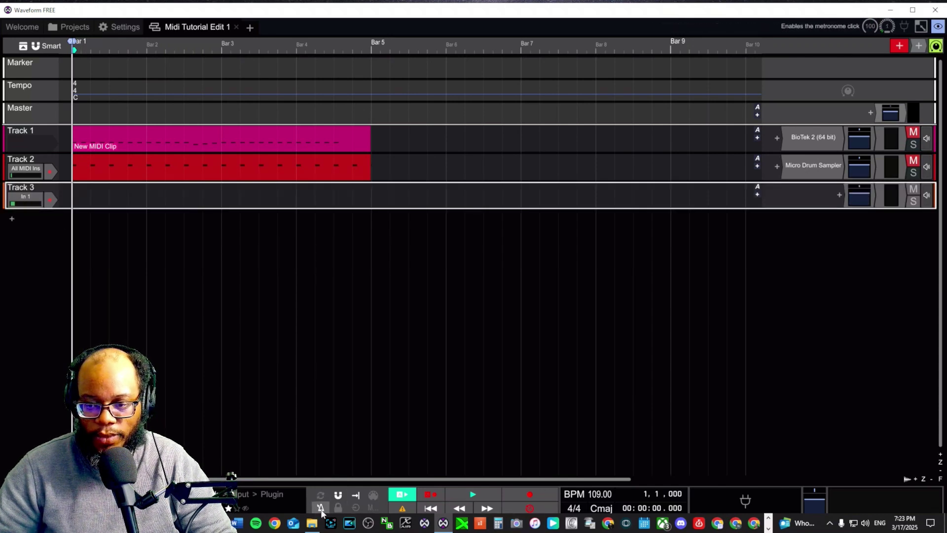
double_click(601, 496)
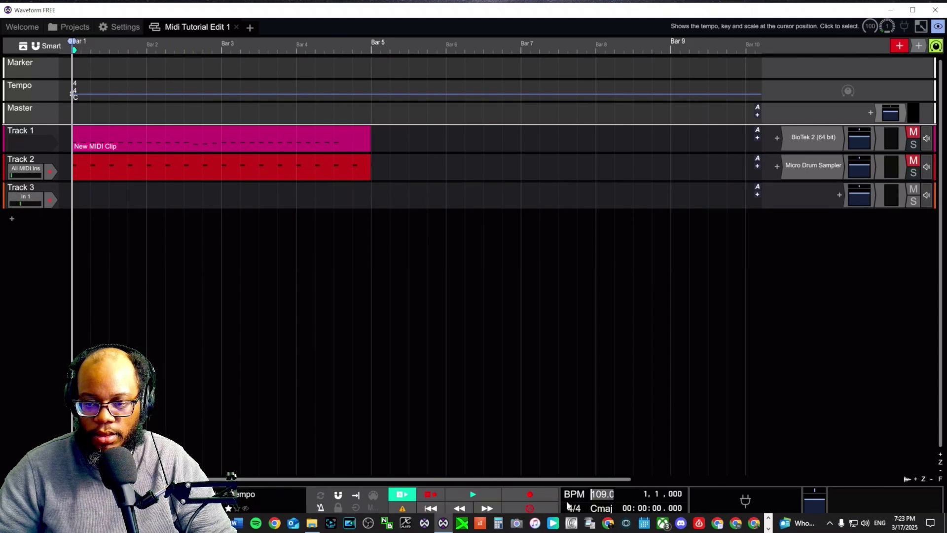
text(w)
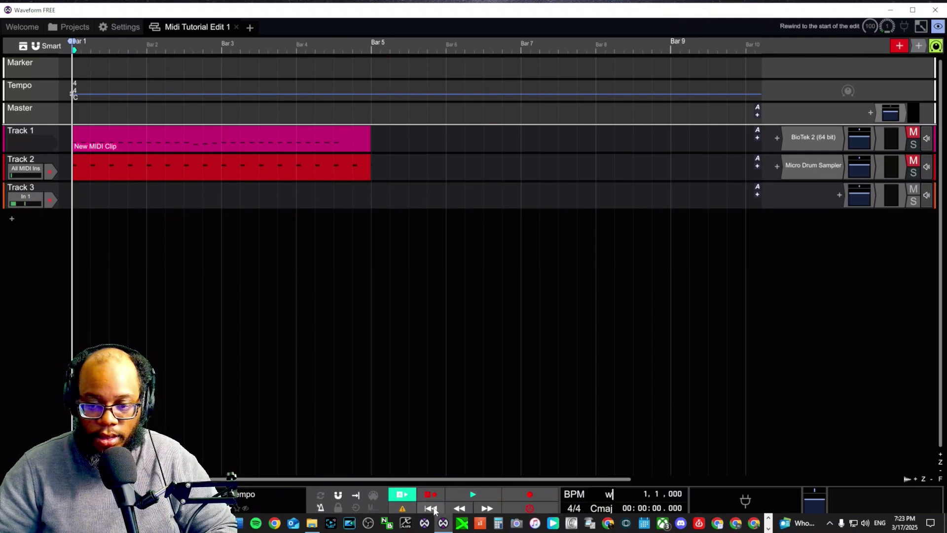
key(space)
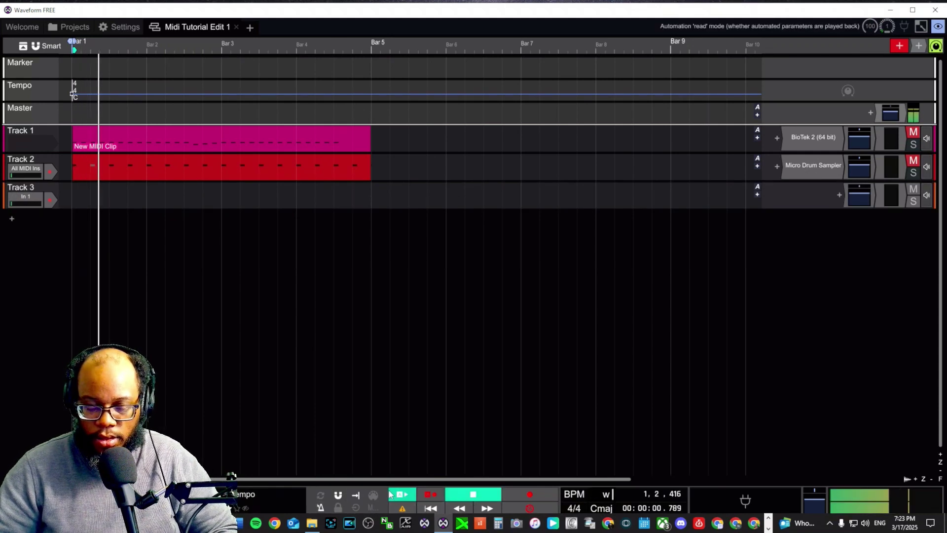
text(w)
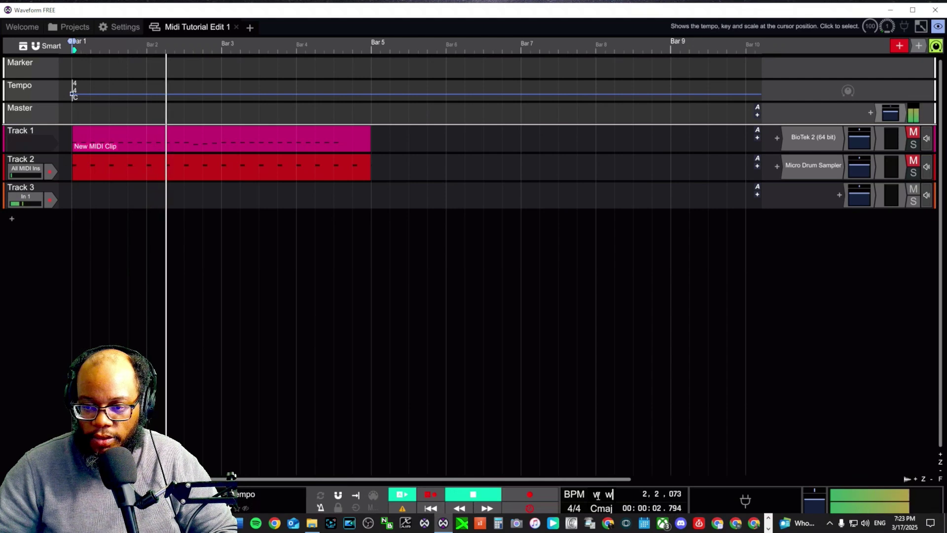
key(space)
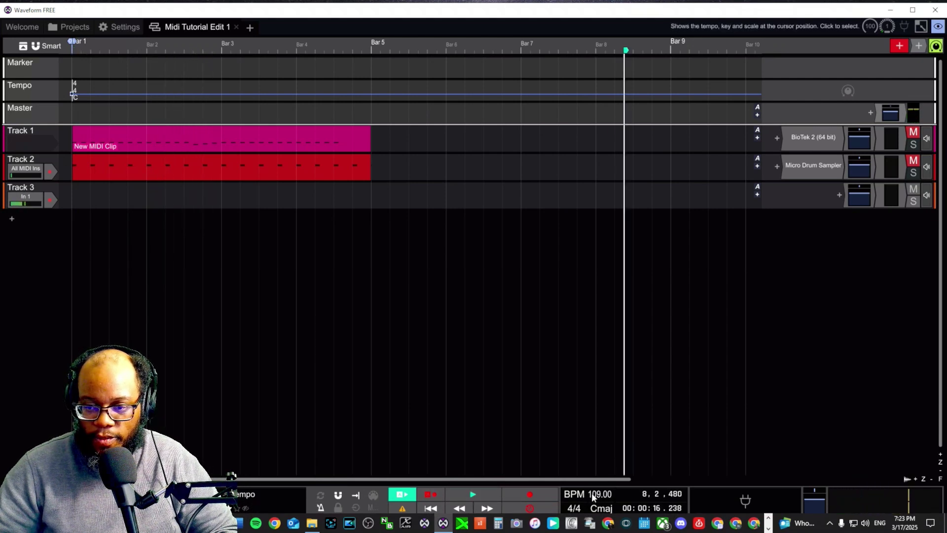
- Set the edit's tempo to 87 BPM, audition it from the start, and rewind to bar 1
click(594, 493)
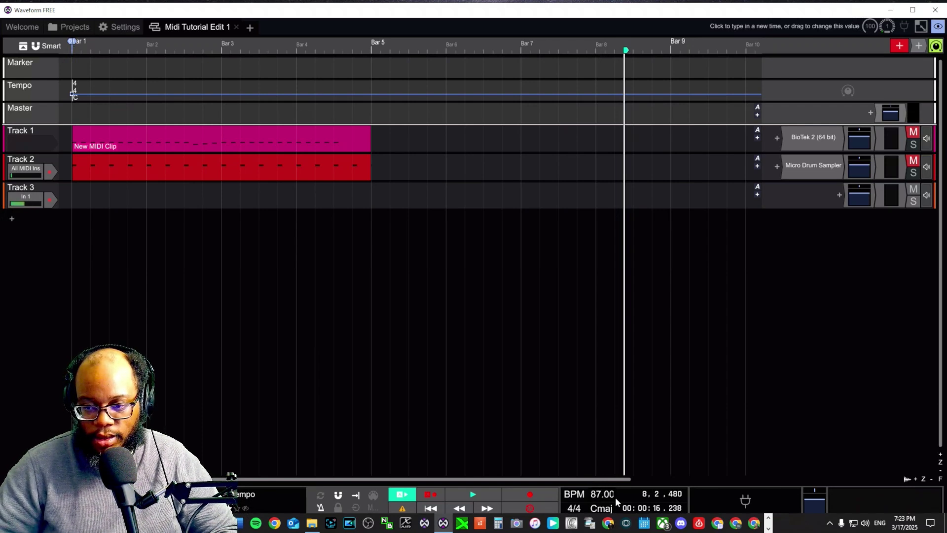
click(454, 510)
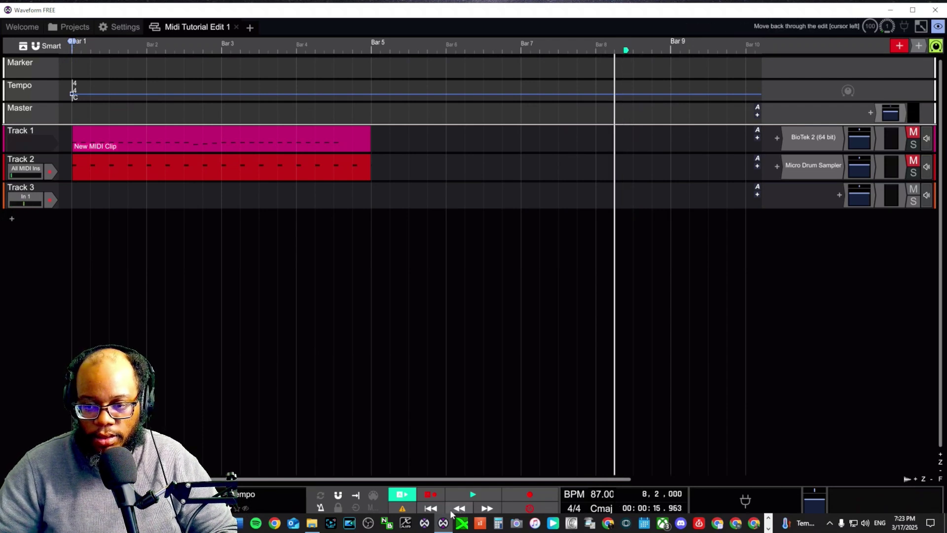
click(474, 496)
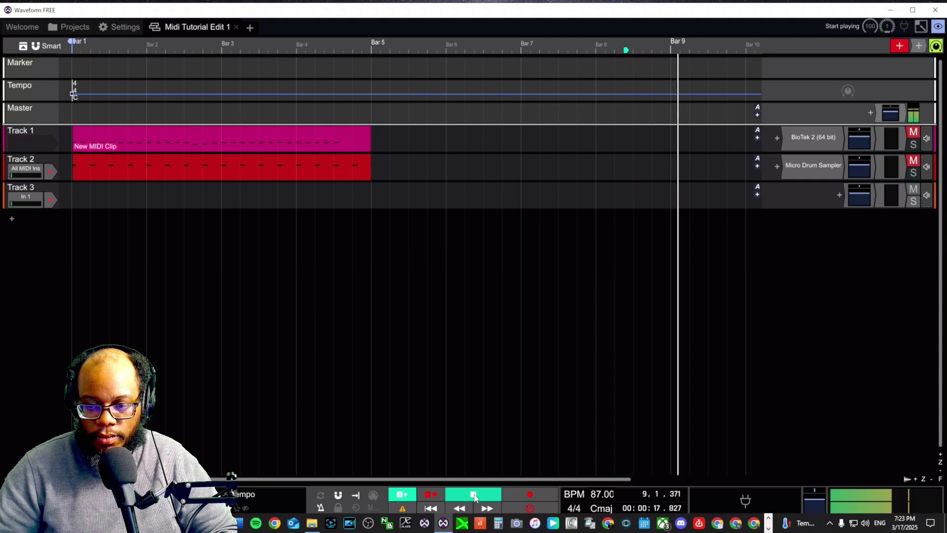
click(473, 495)
click(429, 508)
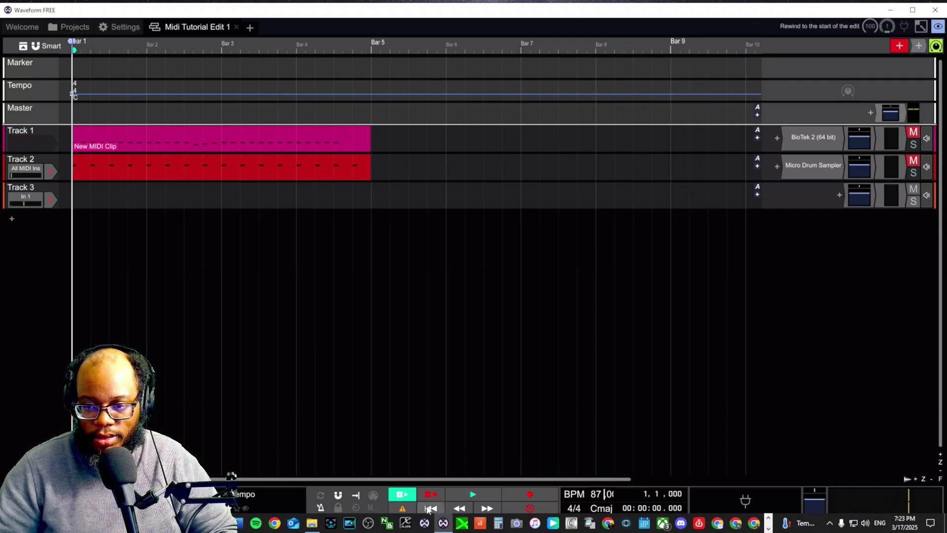
click(474, 495)
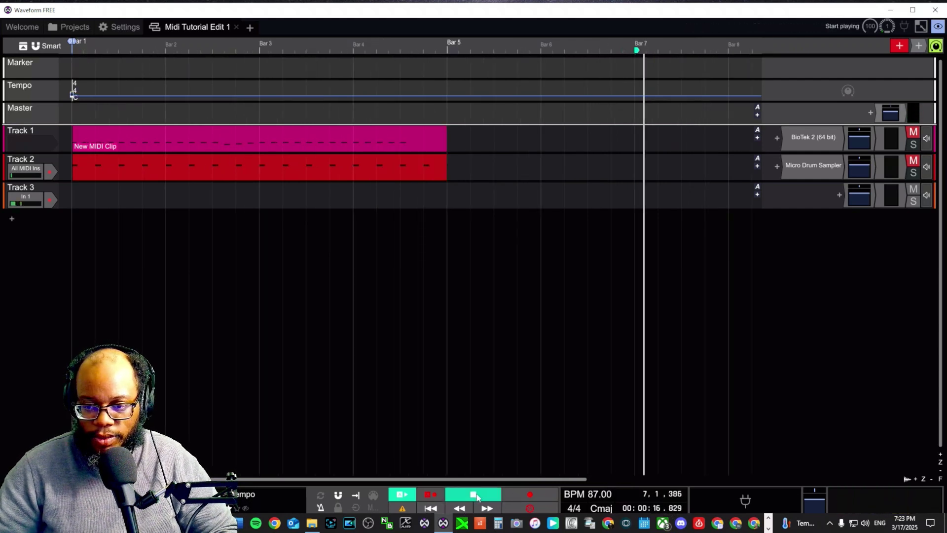
click(431, 508)
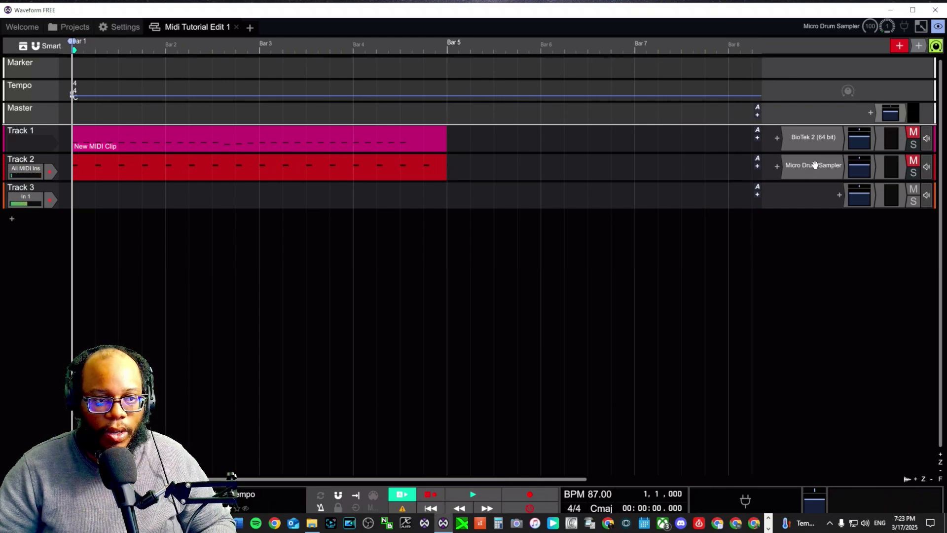
- Copy the Micro Drum Sampler from Track 2 onto Track 3, and view its drum pads before closing the plugin window
drag(815, 165, 813, 194)
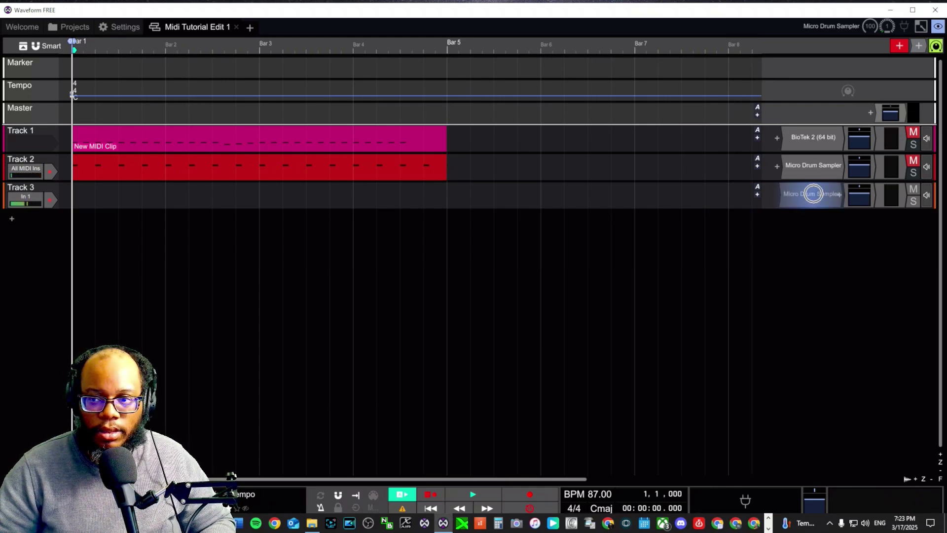
double_click(814, 193)
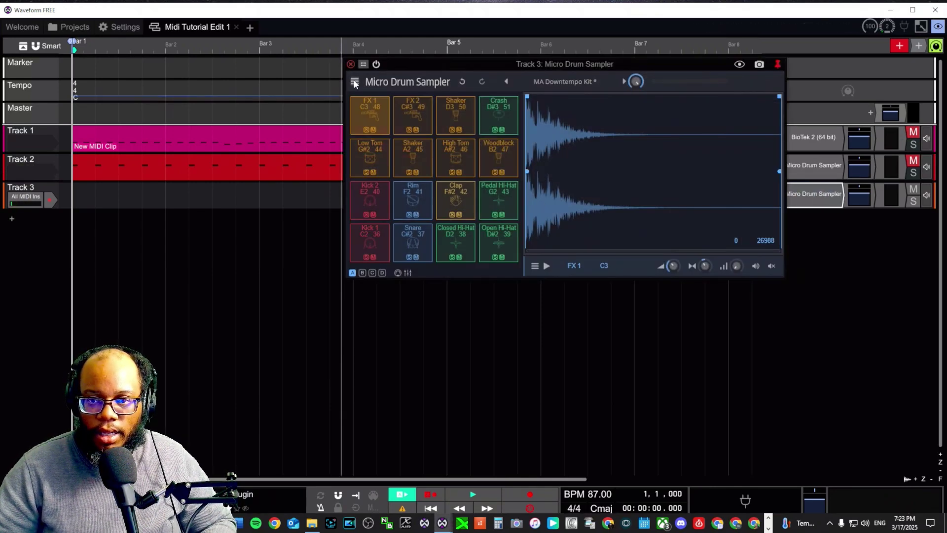
click(351, 64)
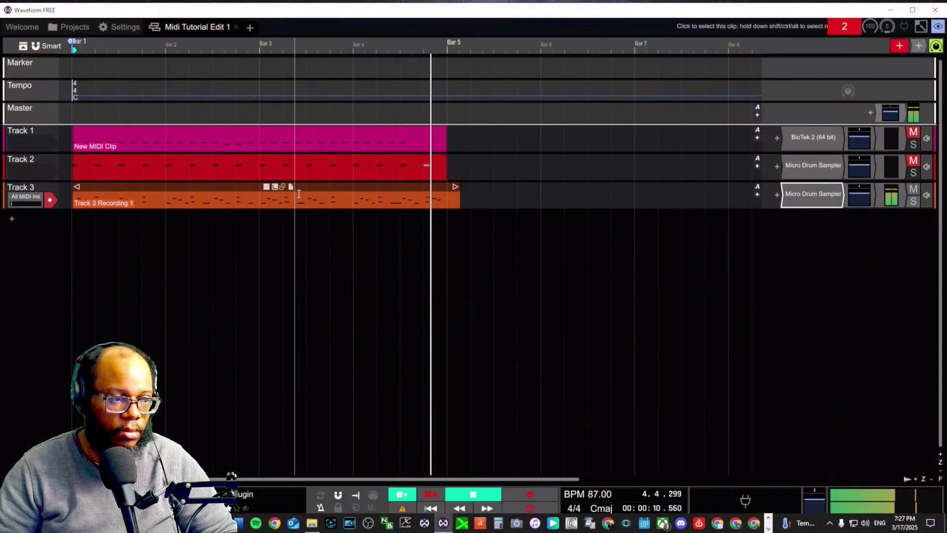
- Stop playback of the Track 3 recording, return to the start of the edit, and save it
key(space)
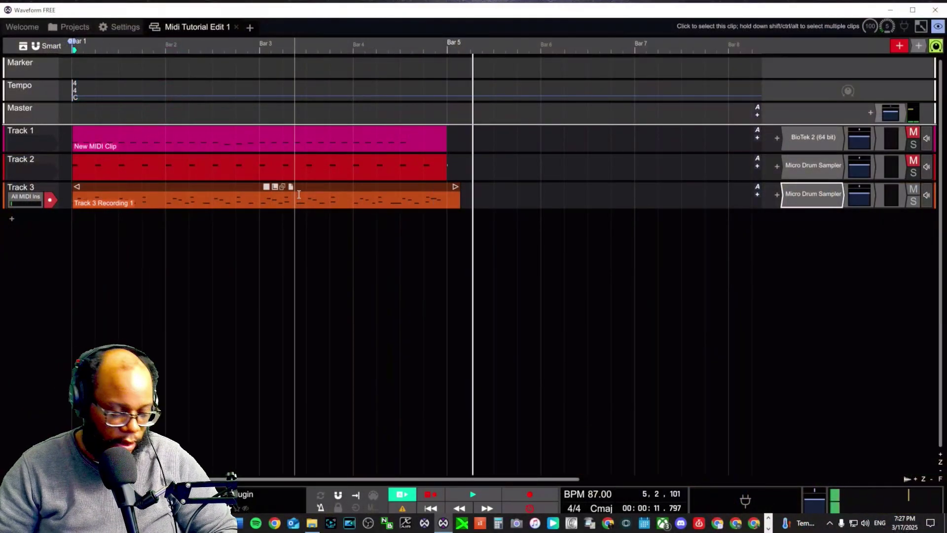
key(Home)
key(ctrl+s)
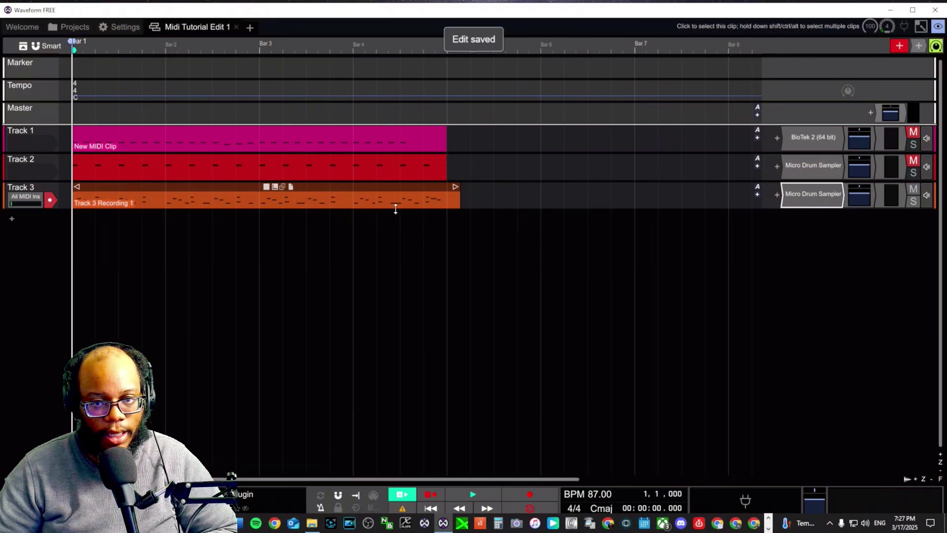